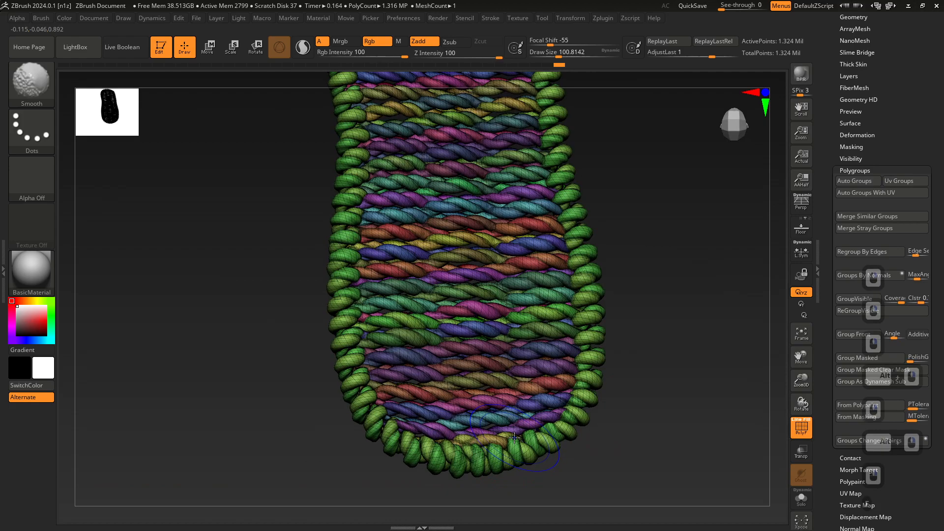
Step: Nudge the strands at the lower end of the woven sole using the Move Topological brush at a larger size
key(b)
key(m)
key(t)
key(bracketright)
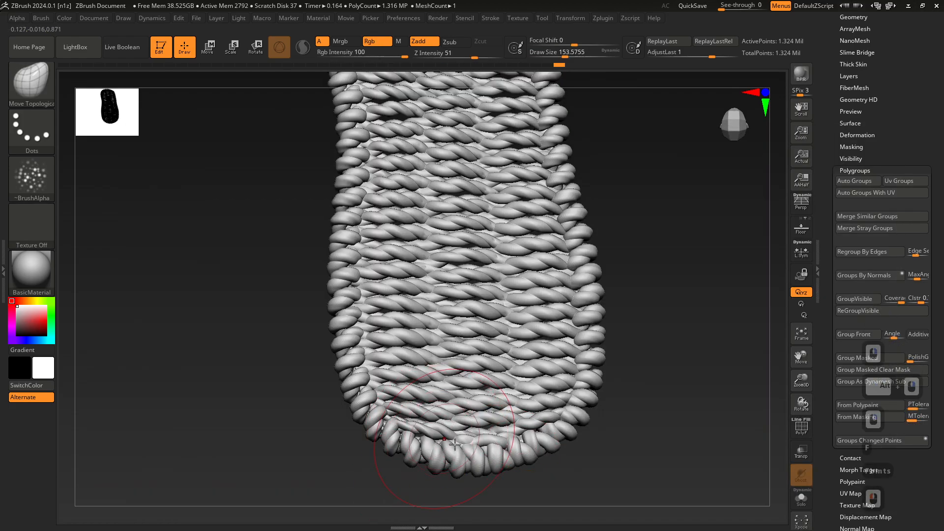
drag(475, 443, 446, 429)
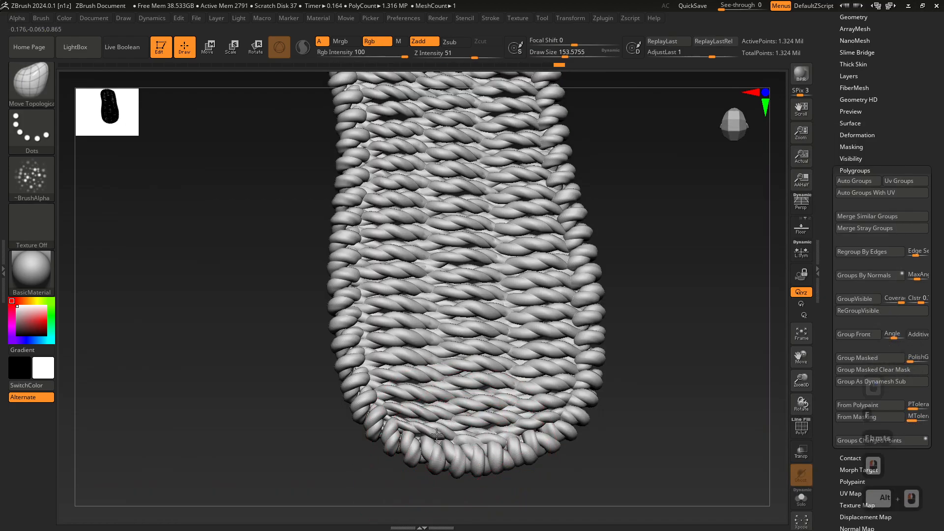
Step: Thicken the woven strands near the lower-left border of the sole with the Inflat brush
scroll(446, 432, up, 2)
key(b)
key(i)
key(n)
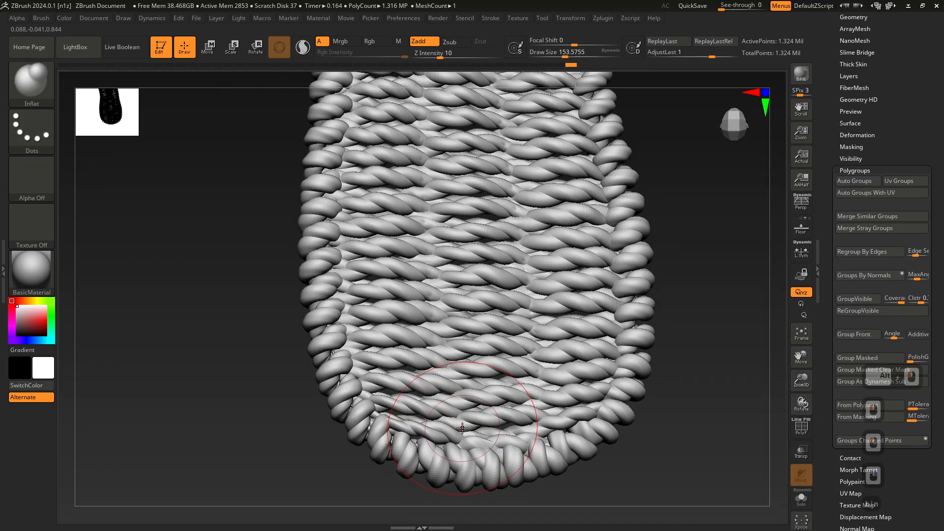
click(400, 363)
click(399, 342)
click(400, 383)
click(405, 403)
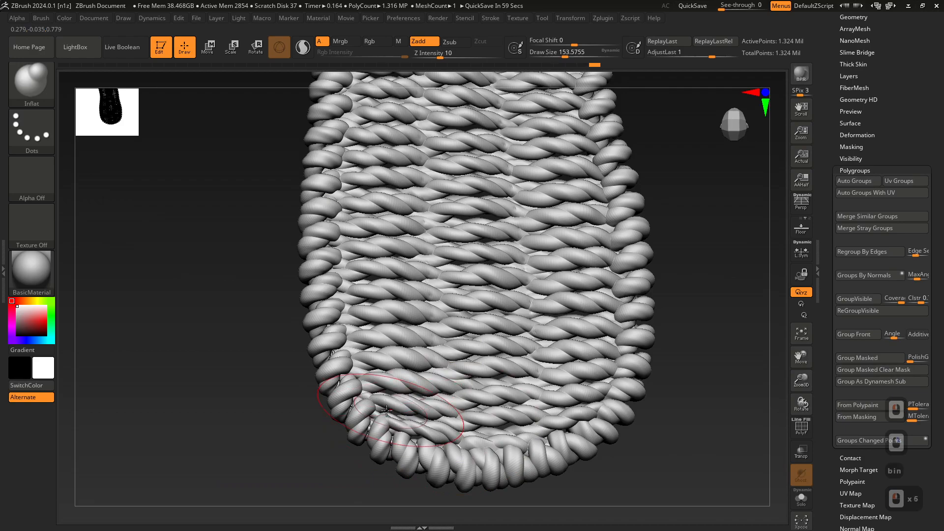
click(389, 412)
click(415, 428)
Step: Reselect the Move Topological brush and examine the whole woven sole from a distance
alt+right_drag(689, 331, 480, 383)
key(b)
key(m)
key(t)
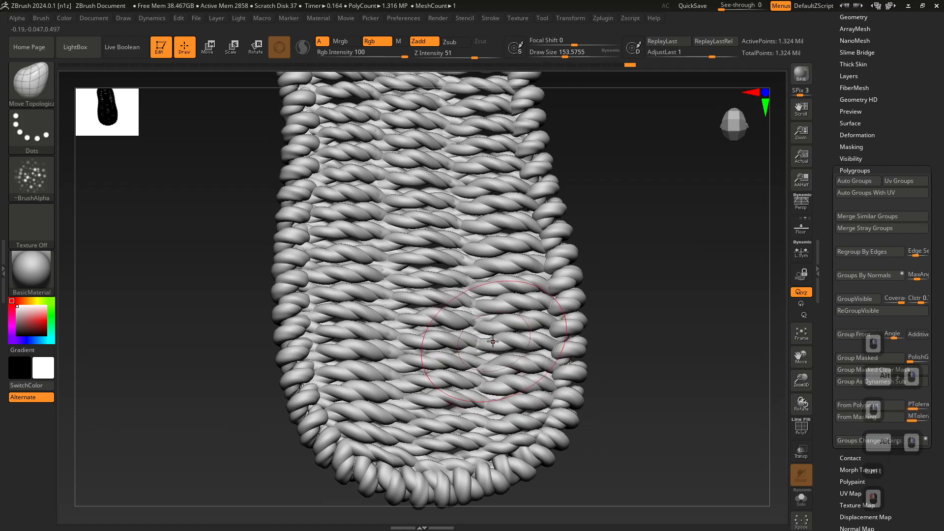
double_click(290, 275)
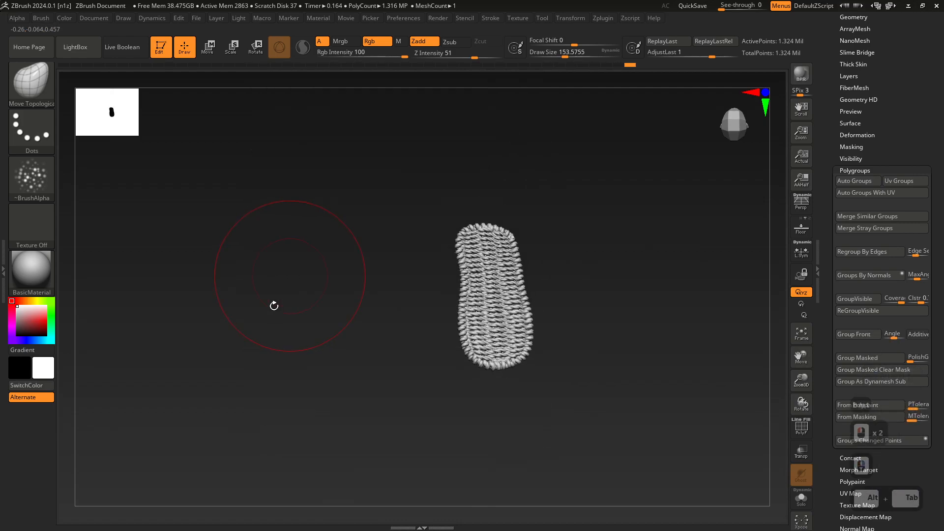
Step: Switch to Maya and start the CV Curve Tool with its settings shown for a 1 Linear curve
key(alt+Tab)
alt+drag(358, 243, 583, 370)
alt+drag(561, 309, 563, 331)
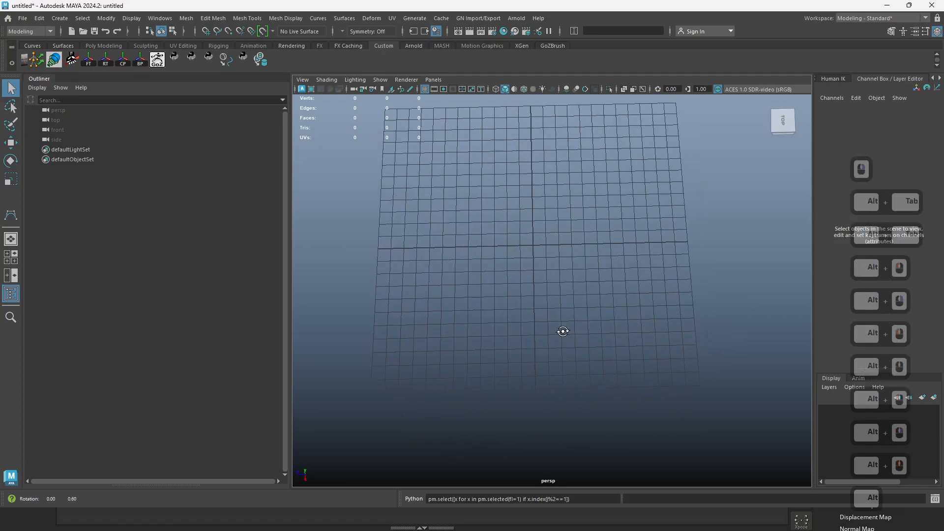
alt+drag(480, 311, 552, 312)
key(space)
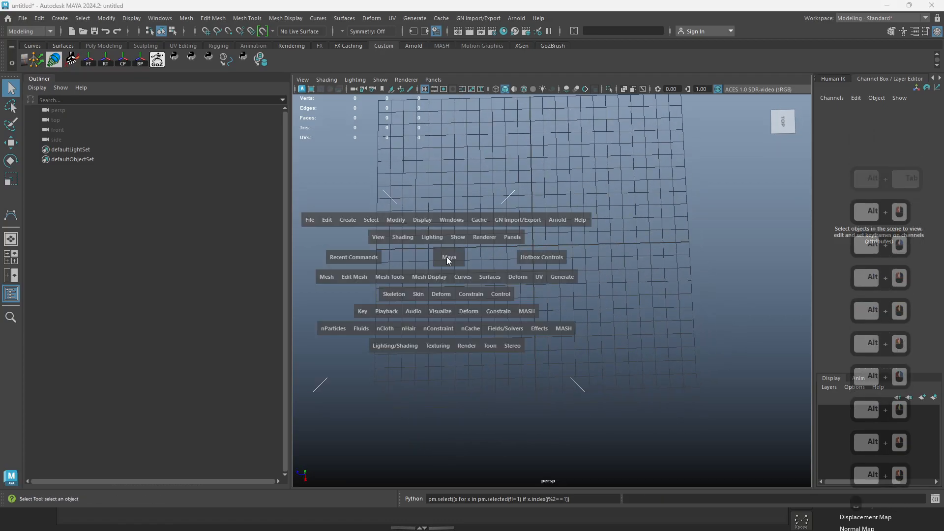
click(348, 221)
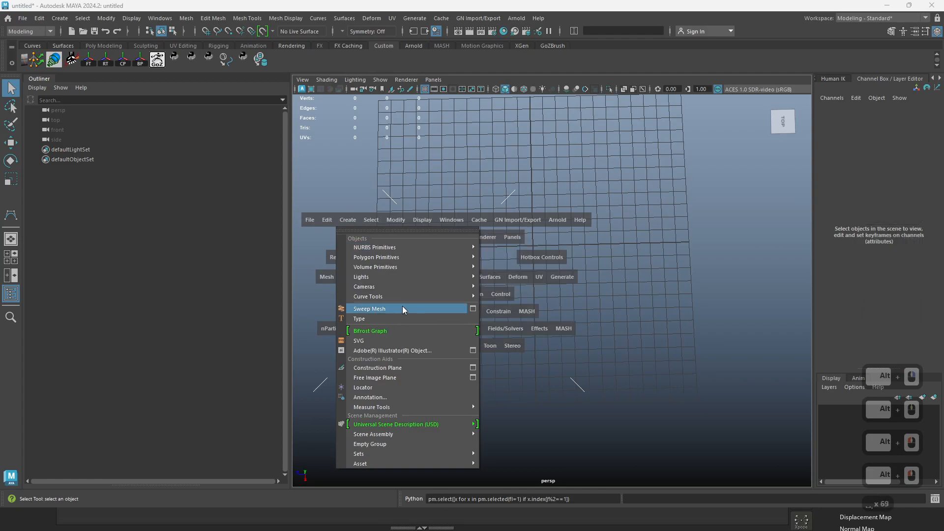
mouse_move(406, 296)
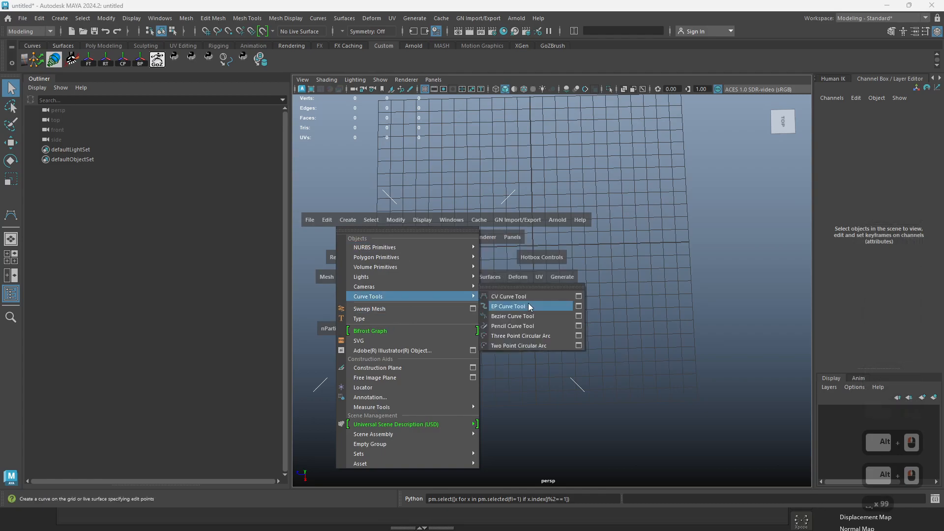
click(579, 296)
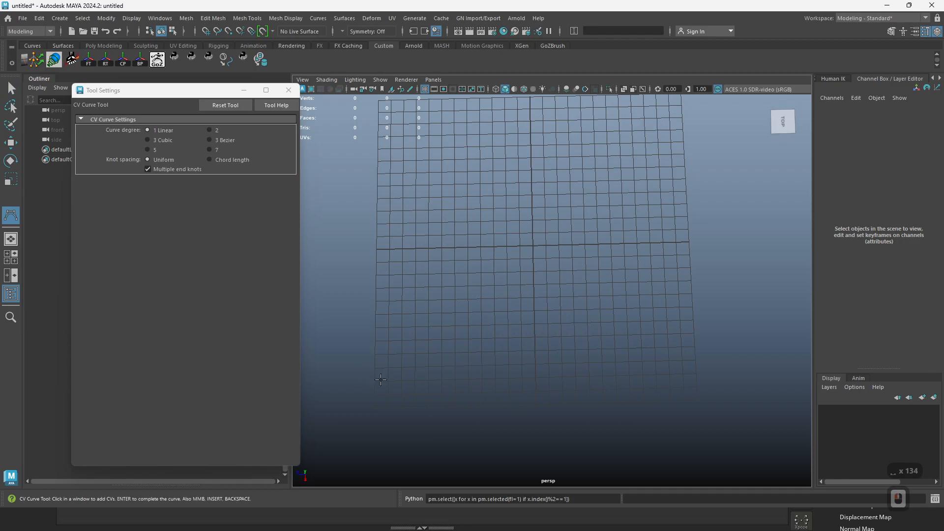
Step: Draw a straight two-point curve along the grid's horizontal centre line, snapped to the grid from edge to edge
key(x)
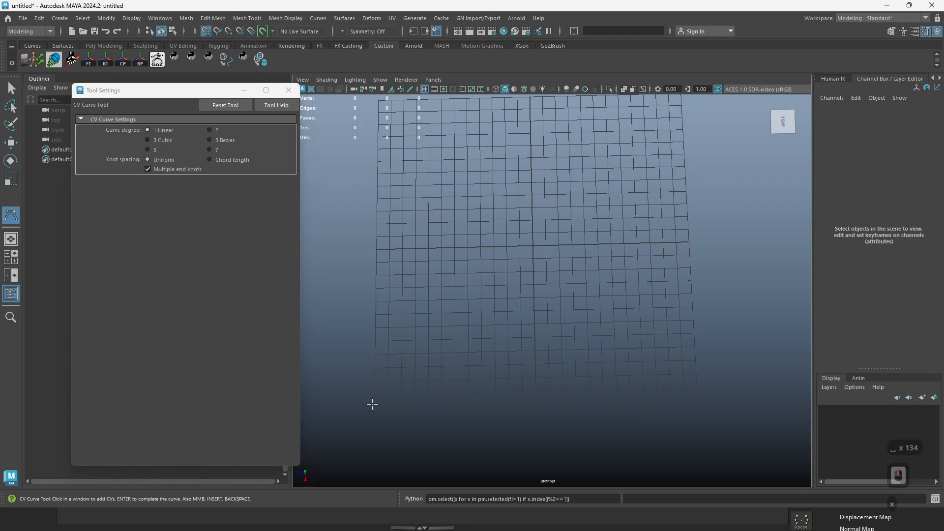
click(377, 249)
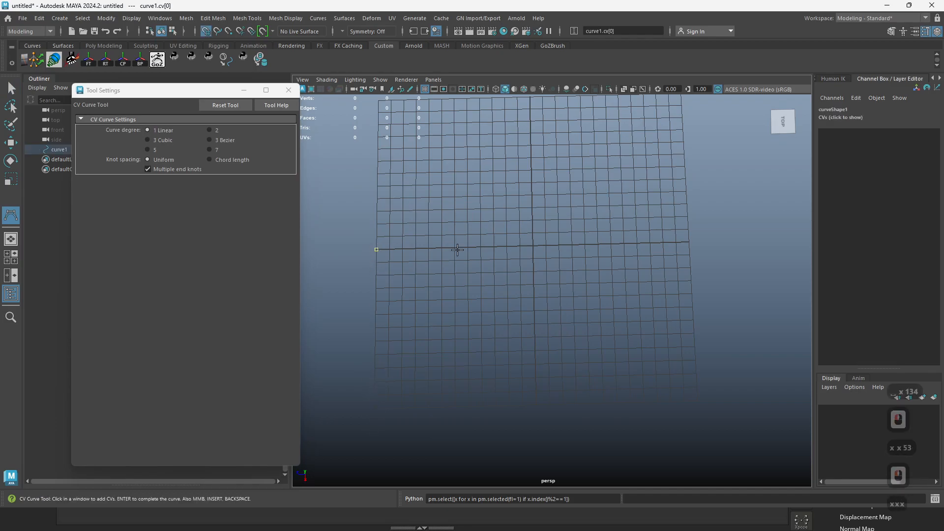
click(691, 241)
key(q)
alt+drag(550, 280, 586, 282)
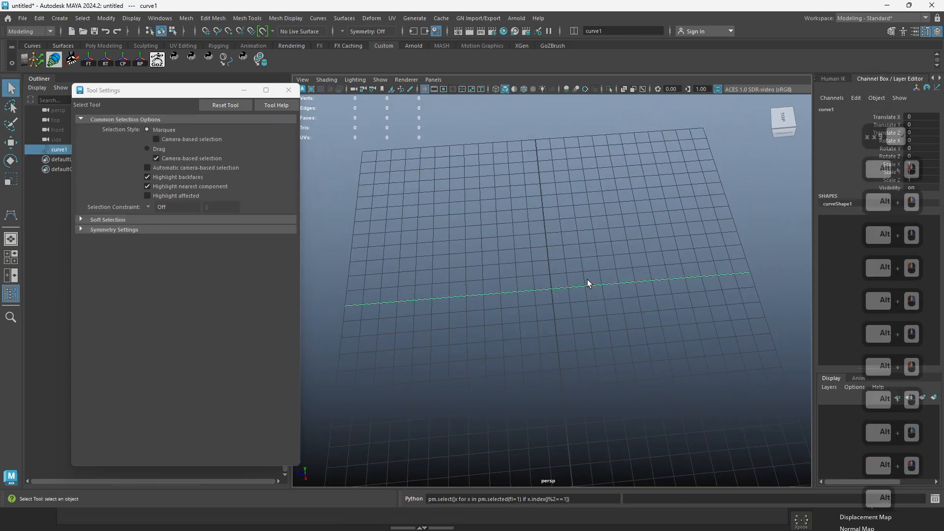
Step: Rebuild the straight curve uniformly with 22 spans and degree 1 Linear, keeping its ends
ctrl+click(415, 274)
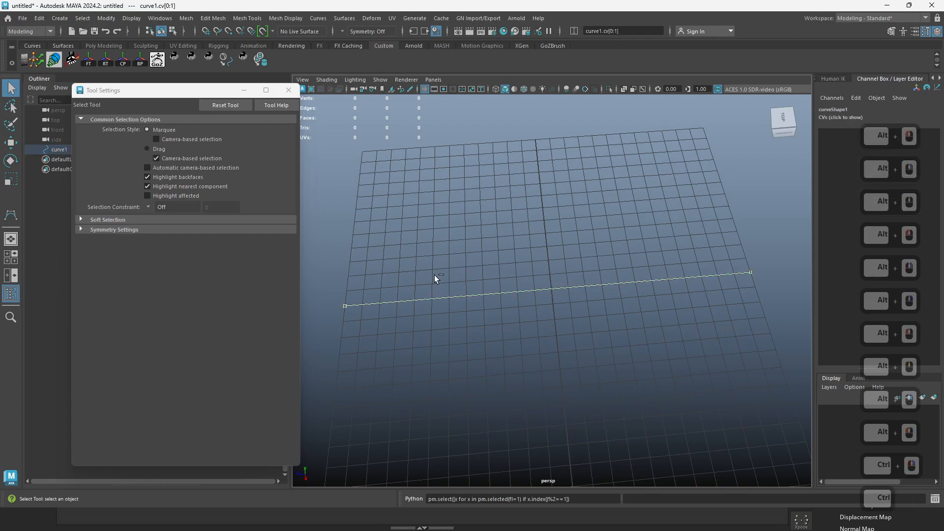
key(ctrl+z)
key(space)
click(560, 321)
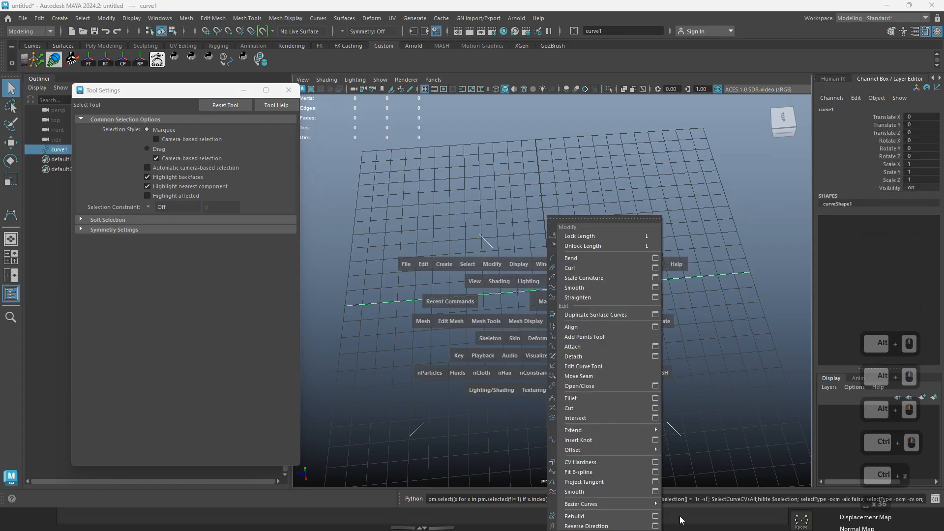
click(657, 517)
drag(742, 402, 731, 237)
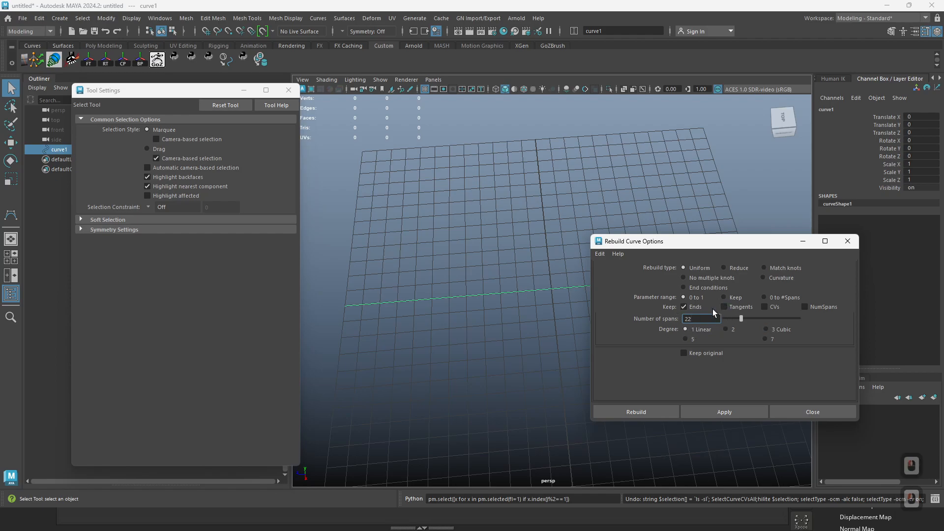
click(726, 411)
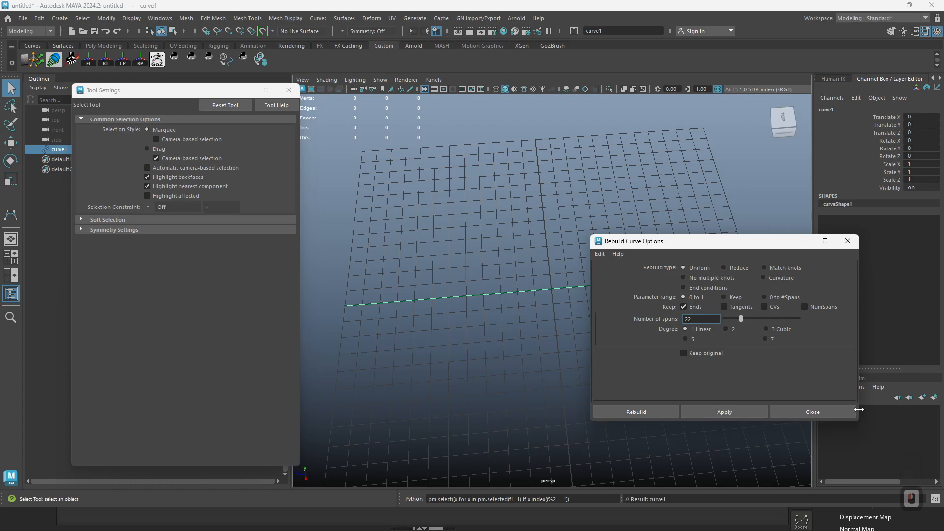
click(811, 413)
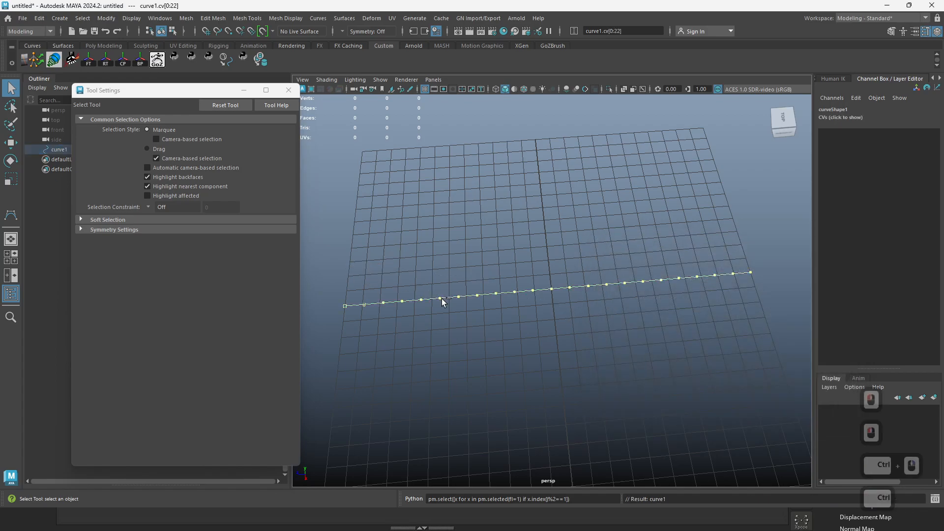
Step: Return to the whole-curve selection and detach the curve commands into a floating window beside the grid
key(ctrl+z)
key(space)
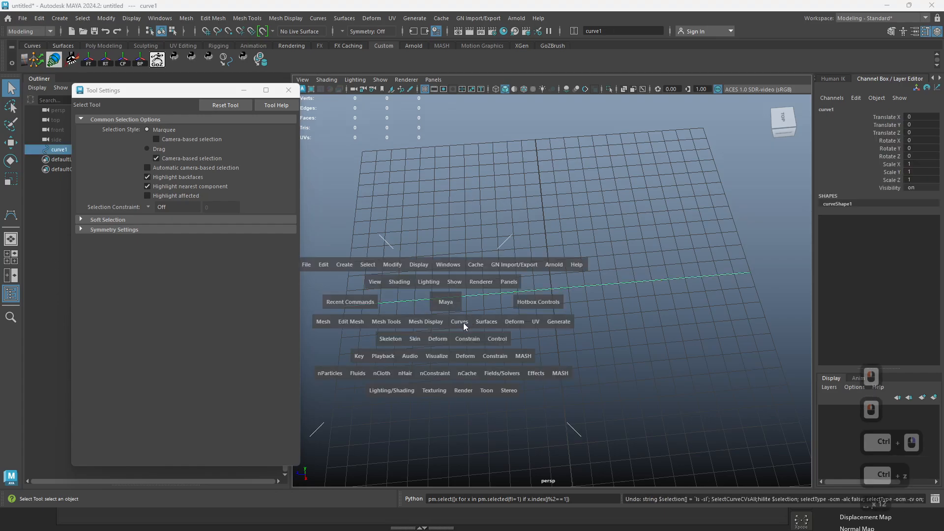
click(464, 326)
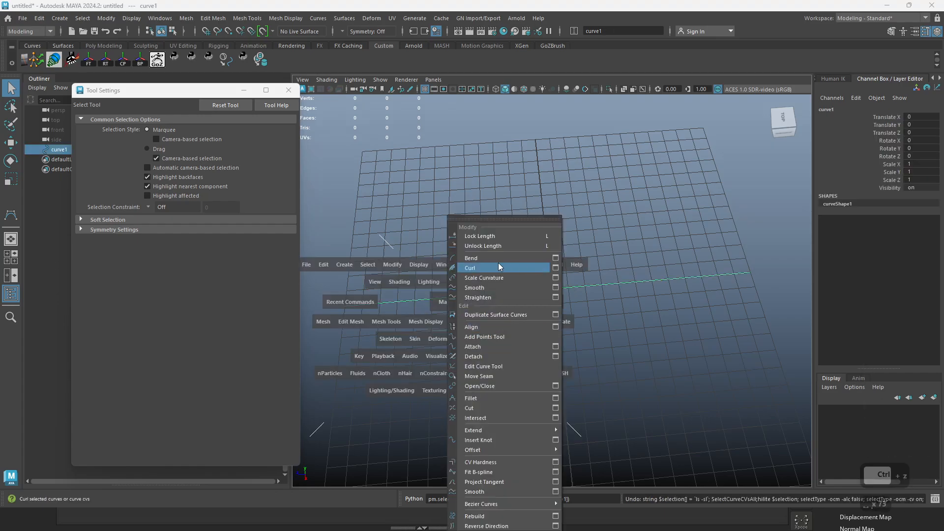
click(521, 217)
drag(545, 206, 842, 147)
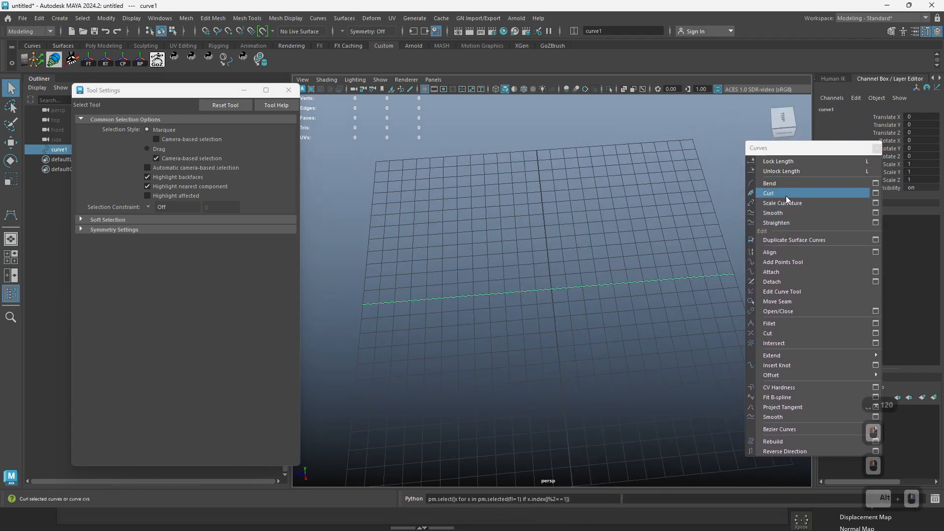
Step: Try curling the curve with a curl amount of 0.537 and a frequency of 0.778, and undo it
click(875, 193)
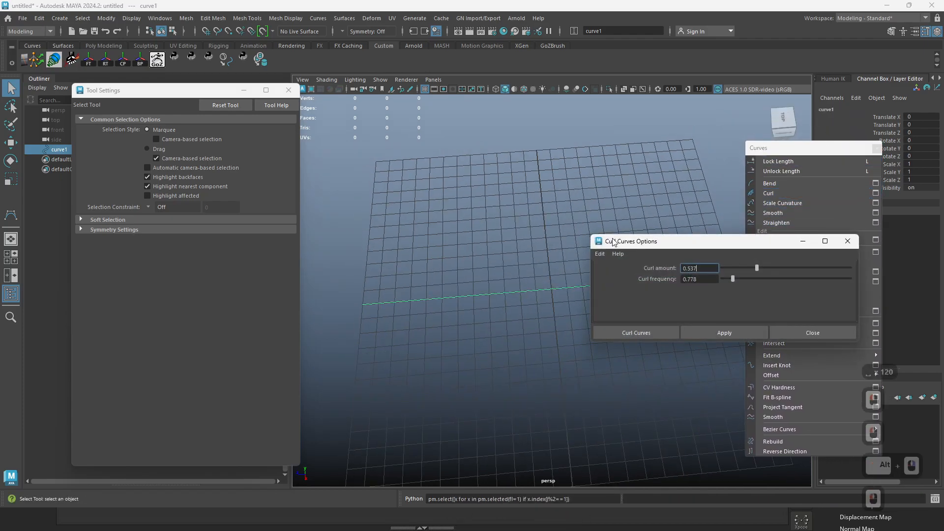
drag(706, 243, 741, 293)
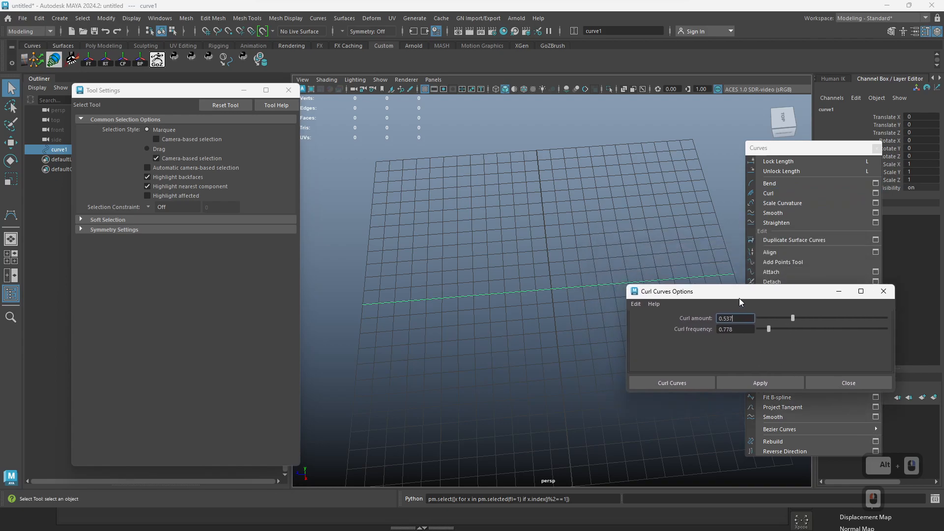
click(754, 383)
mouse_move(501, 358)
alt+mouse_down()
mouse_move(538, 348)
mouse_move(744, 353)
mouse_move(746, 331)
alt+mouse_up()
key(ctrl+z)
Step: Try curling the curve with a curl frequency of 0.780, and undo back to the straight curve
text(8)
click(760, 386)
alt+right_drag(526, 329, 472, 337)
click(883, 291)
alt+right_drag(575, 306, 609, 302)
mouse_move(609, 303)
alt+mouse_down()
mouse_move(610, 282)
mouse_move(605, 298)
alt+mouse_up()
key(ctrl+z)
key(ctrl+z)
key(ctrl+z)
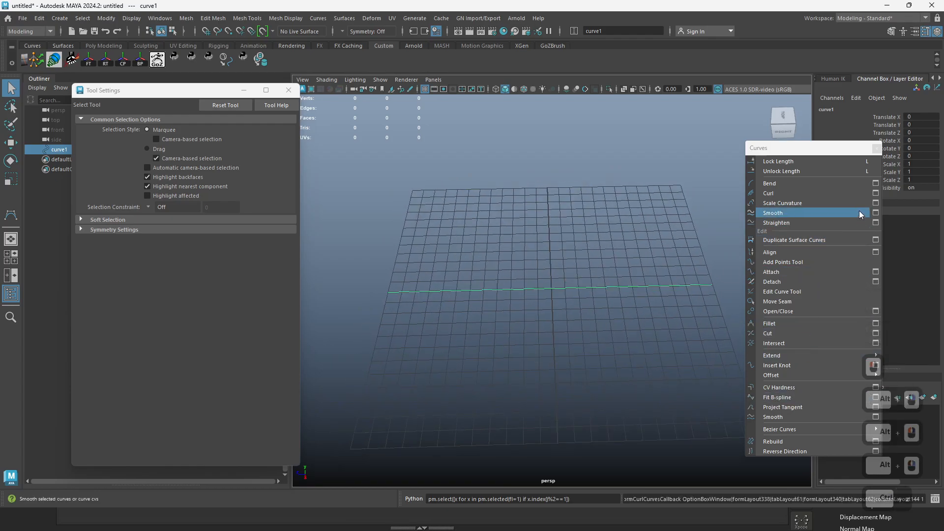
Step: Try curling the curve with a curl amount of 0.7 and a frequency of 0.8, and undo the curl
click(874, 194)
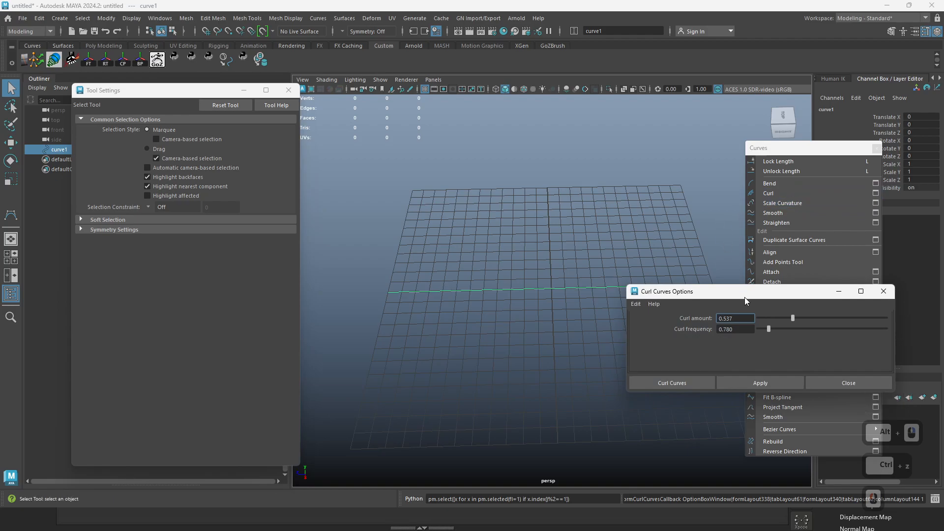
double_click(724, 329)
text(0.8)
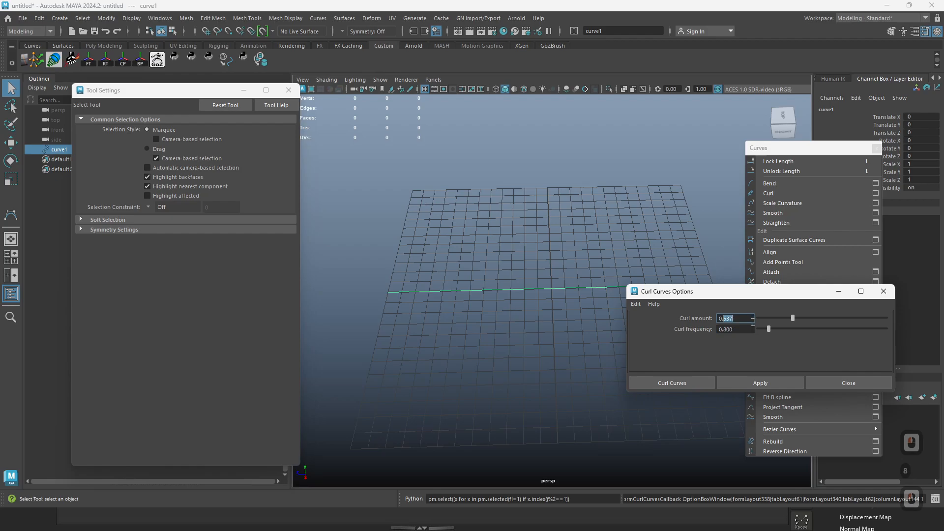
click(760, 385)
alt+drag(458, 348, 531, 299)
alt+right_drag(618, 287, 568, 280)
key(ctrl+z)
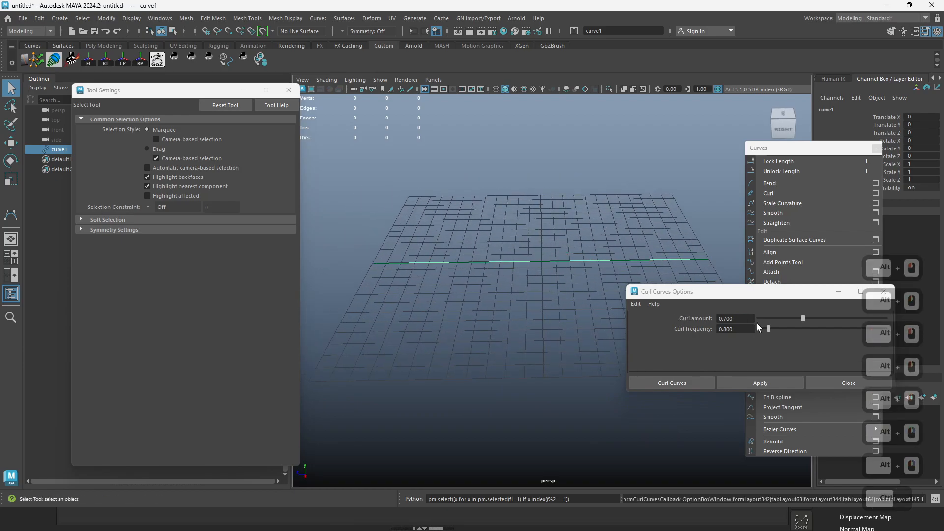
Step: Curl the curve with a frequency of 0.9 at the 0.7 curl amount, and close the curl options
drag(731, 330, 756, 331)
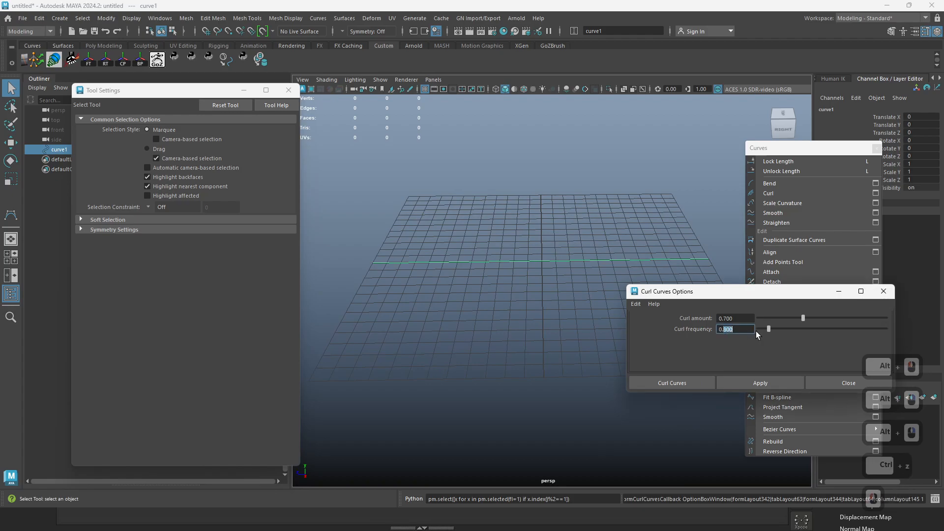
text(0.9)
click(759, 379)
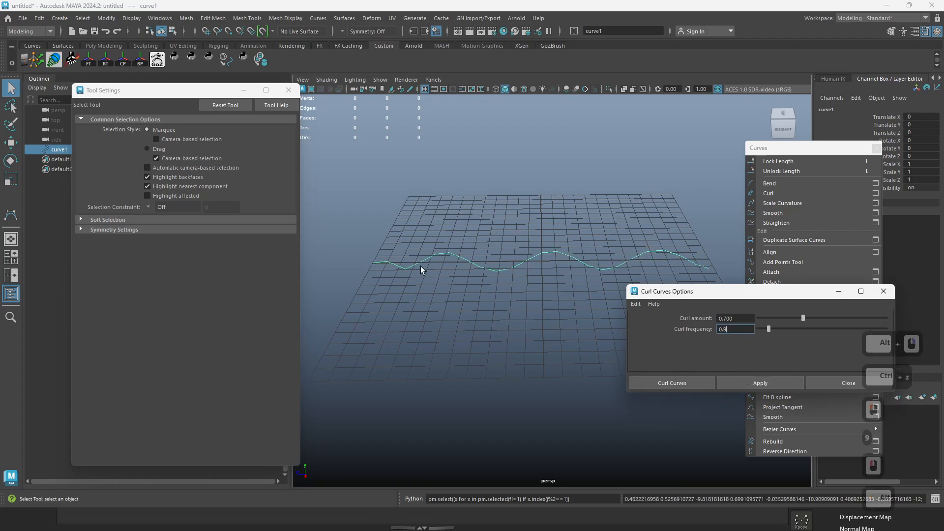
click(887, 295)
alt+right_drag(525, 246, 538, 228)
Step: Delete the first two control vertices at the curve's left end and select the remaining curve as an object
click(352, 222)
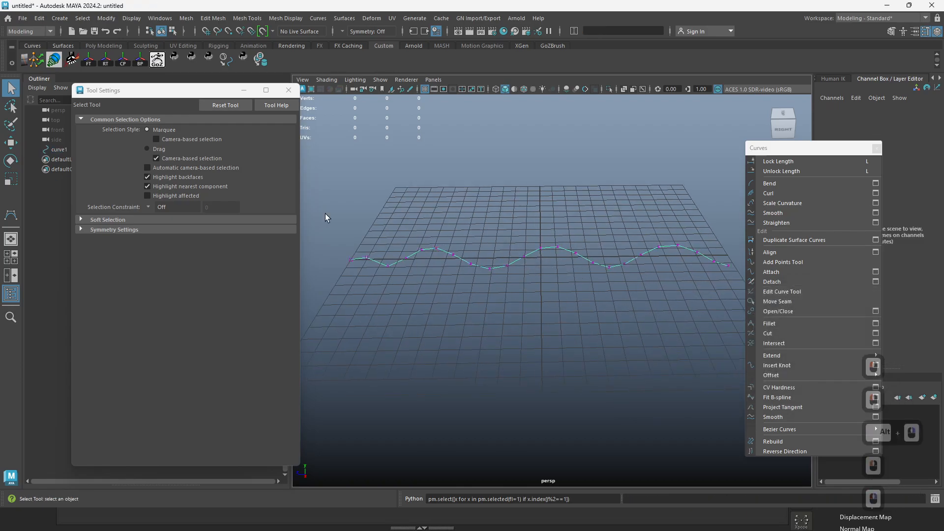
right_drag(363, 258, 338, 243)
drag(380, 287, 379, 288)
key(Delete)
right_drag(491, 288, 510, 252)
drag(511, 250, 567, 295)
alt+right_drag(566, 295, 536, 271)
alt+middle_drag(536, 270, 516, 278)
alt+right_drag(516, 277, 522, 279)
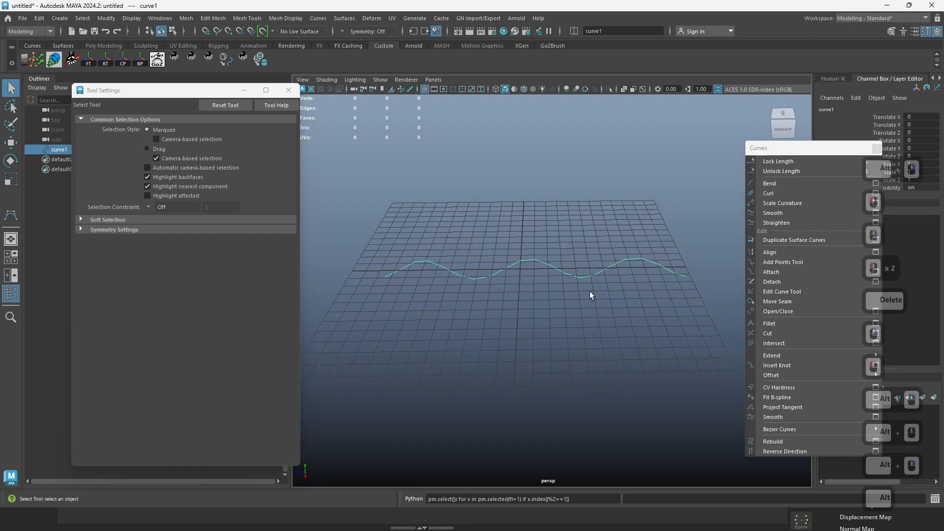
Step: Undo and redo the deletion of the two end vertices to compare, and reselect the whole curve
scroll(541, 292, up, 1)
key(ctrl+z)
key(ctrl+z)
key(ctrl+z)
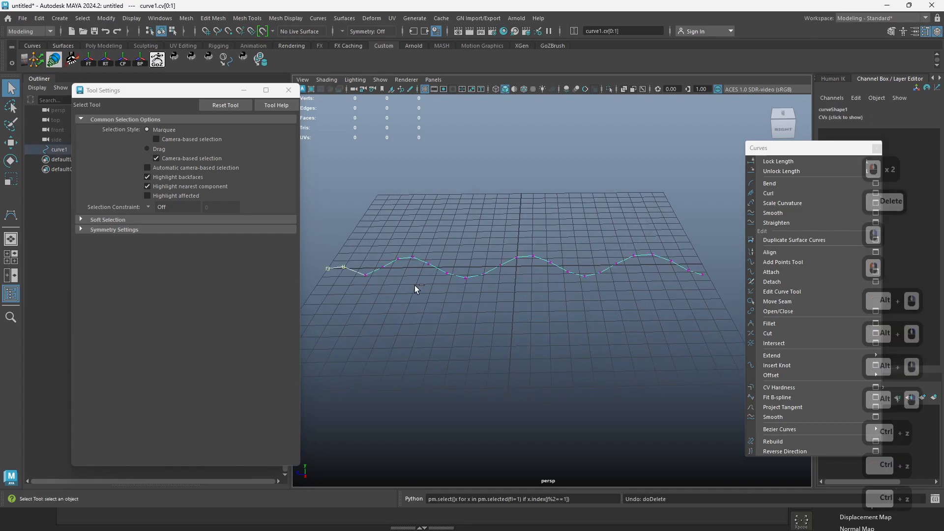
key(ctrl+shift+z)
key(ctrl+y)
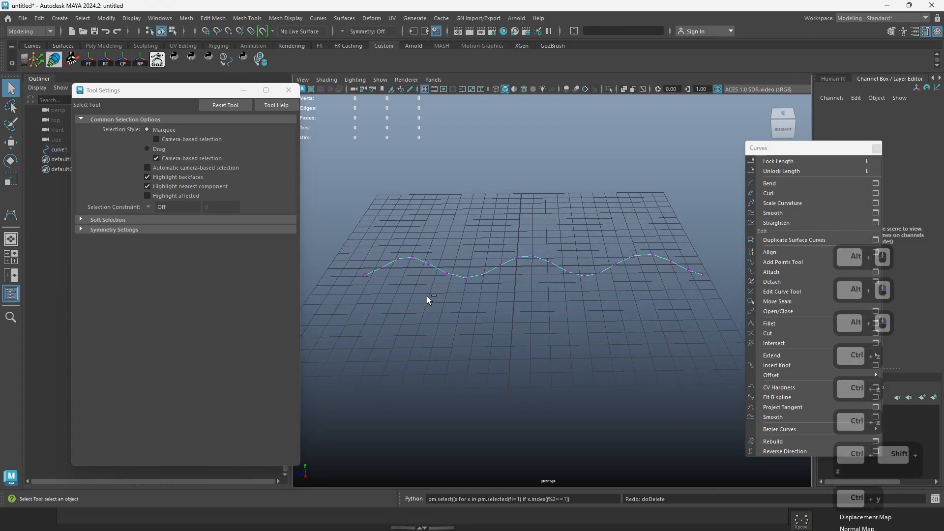
right_drag(553, 285, 585, 262)
click(601, 273)
alt+right_drag(621, 300, 593, 297)
alt+drag(545, 253, 547, 279)
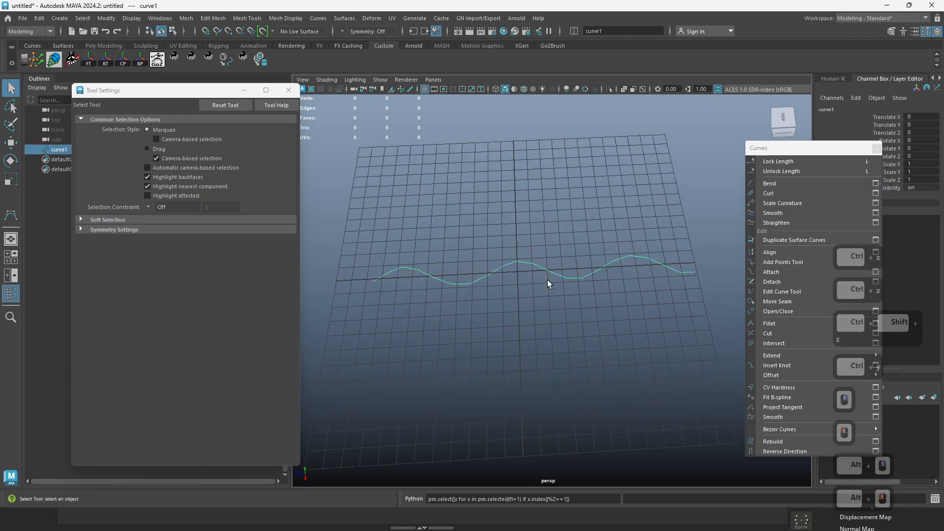
Step: Duplicate the wavy curve in the side view and shift the copy along its length by about half a wave
alt+right_drag(548, 279, 570, 249)
key(space)
drag(571, 249, 572, 291)
key(f)
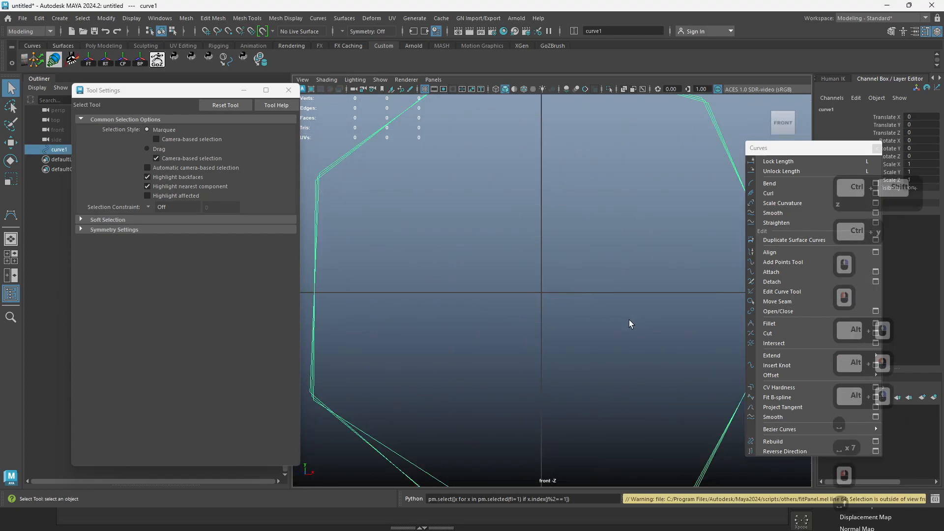
alt+right_drag(627, 320, 532, 305)
key(space)
drag(531, 309, 584, 308)
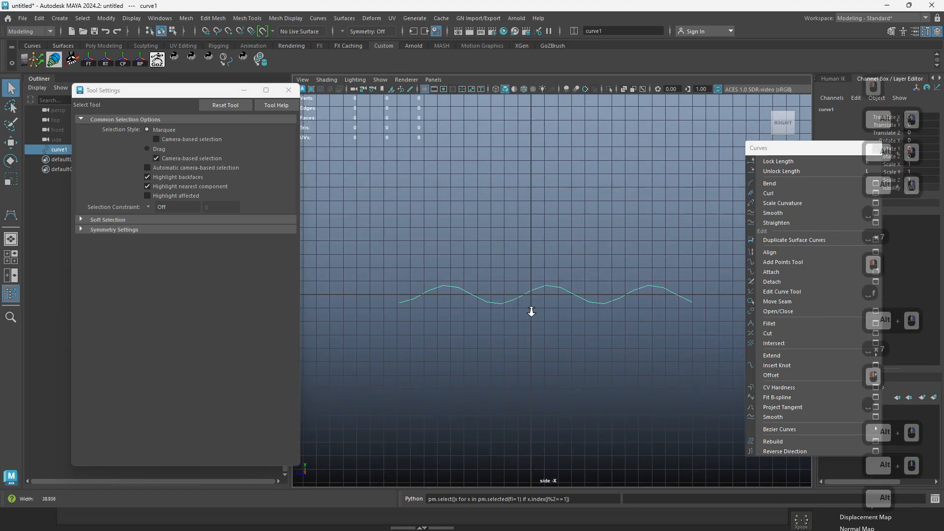
key(ctrl+d)
key(w)
drag(495, 297, 449, 298)
Step: Duplicate the two offset wavy curves as a pair and move the copies 1.062 units along X
key(space)
drag(510, 308, 519, 270)
alt+right_drag(535, 259, 517, 275)
alt+drag(511, 280, 516, 302)
alt+right_drag(515, 303, 551, 336)
alt+drag(551, 337, 539, 312)
drag(486, 345, 485, 344)
drag(552, 282, 540, 377)
key(ctrl+d)
Step: Repeat the pair duplication with the same X offset until the weave consists of 94 curves
key(shift+d)
key(shift+d)
key(shift+d)
key(shift+d)
key(shift+d)
key(shift+d)
key(shift+d)
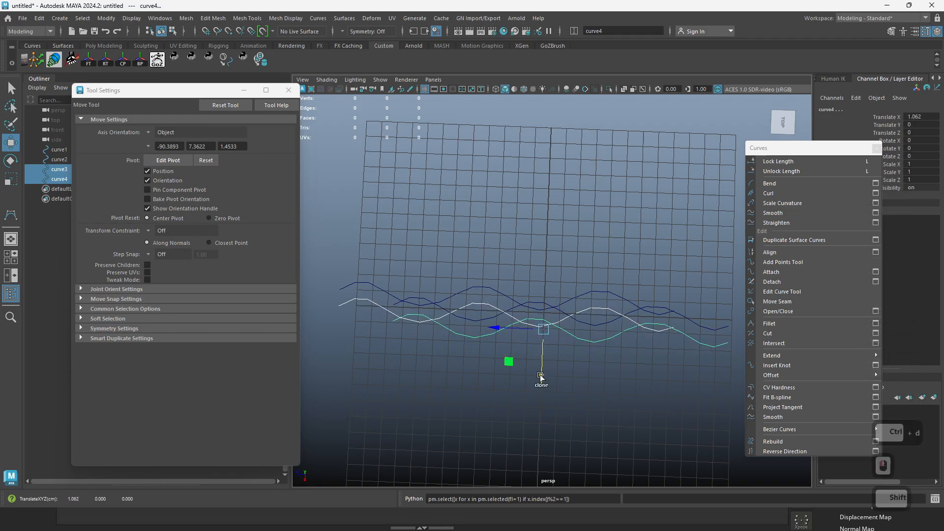
key(shift+d)
key(shift+d)
key(shift+d)
key(shift+d)
key(shift+d)
key(shift+d)
key(shift+d)
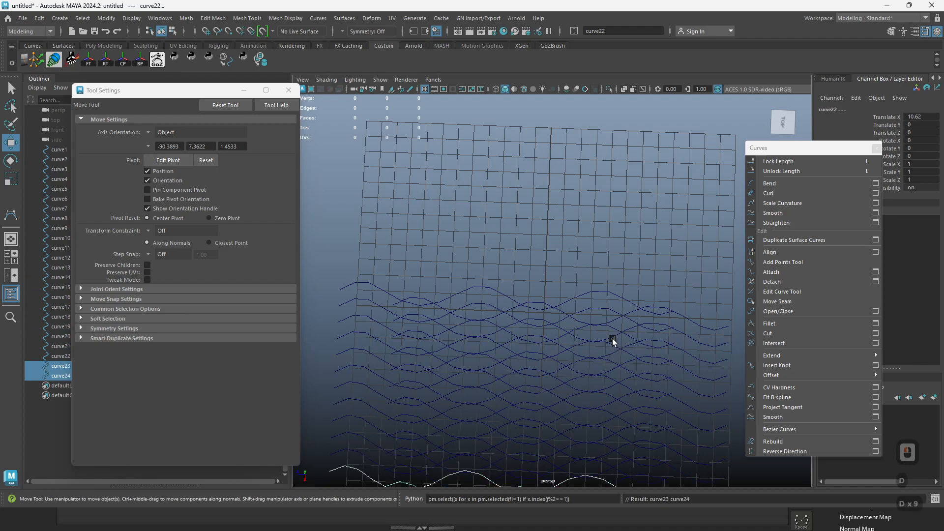
alt+right_drag(614, 346, 514, 348)
alt+drag(514, 348, 512, 274)
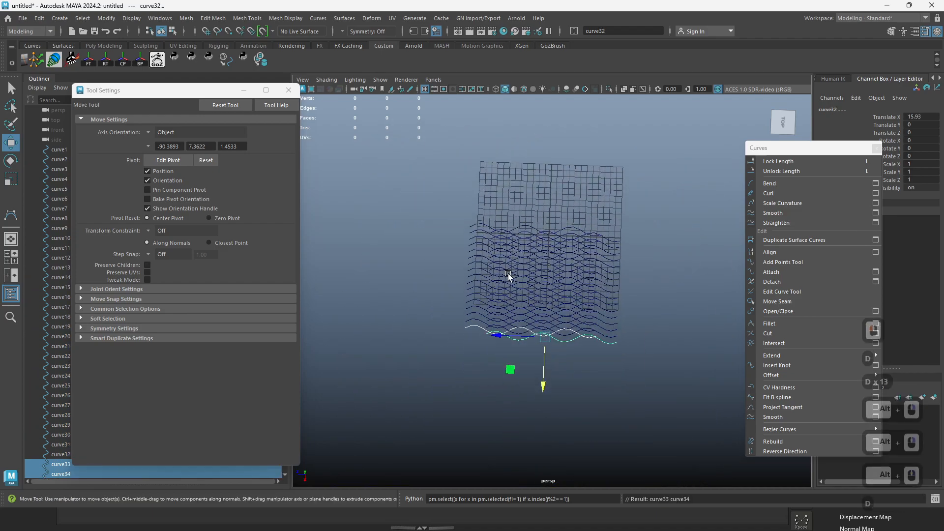
key(shift+d)
key(shift+d)
key(shift+d)
key(shift+d)
key(shift+d)
key(shift+d)
key(shift+d)
key(shift+d)
key(shift+d)
key(shift+d)
key(shift+d)
key(shift+d)
key(shift+d)
key(shift+d)
key(shift+d)
key(shift+d)
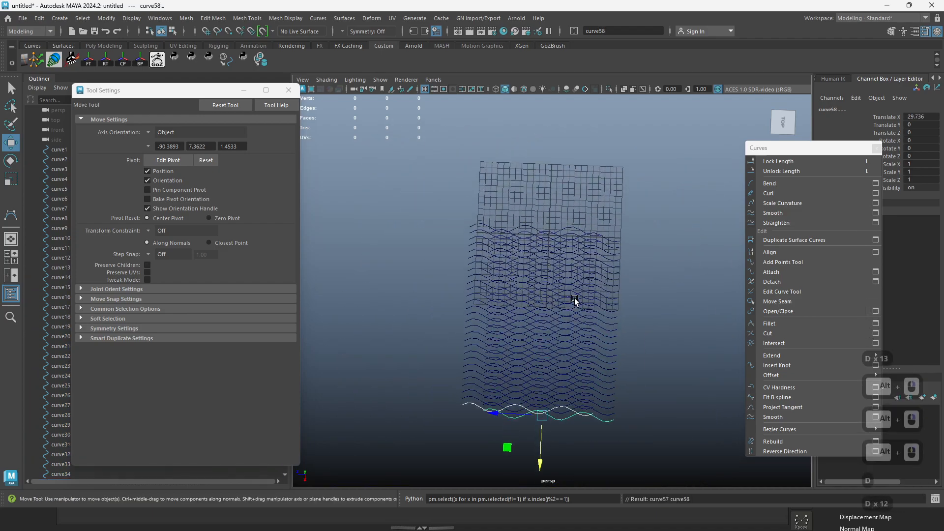
key(shift+d)
key(shift+d)
key(shift+d)
key(shift+d)
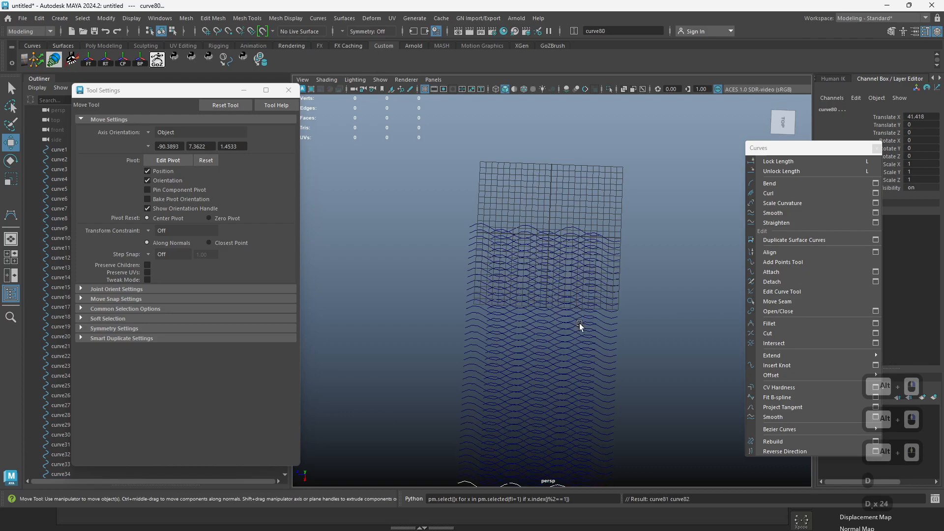
alt+right_drag(577, 320, 536, 304)
alt+middle_drag(535, 304, 534, 283)
key(shift+d)
key(shift+d)
key(shift+d)
key(shift+d)
key(shift+d)
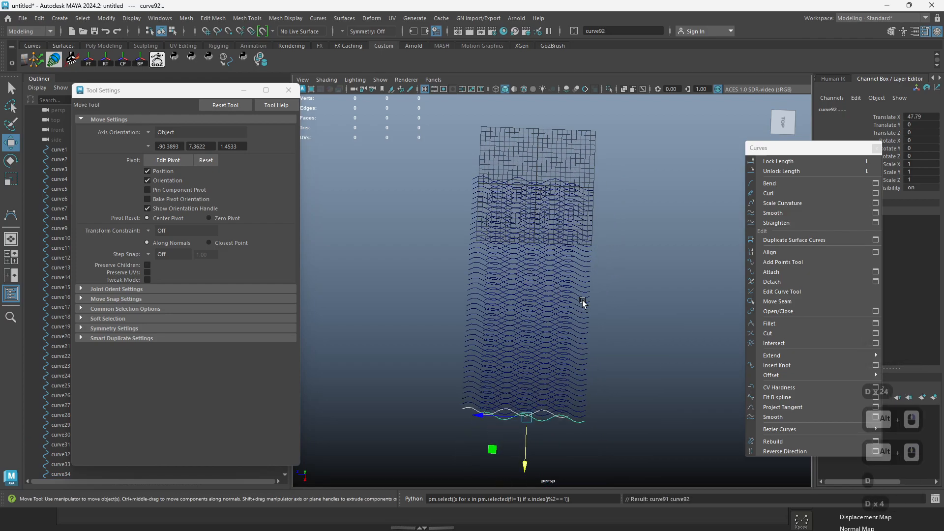
key(shift+d)
Step: Select all the wavy curves, delete their construction history, and close the tool settings
alt+drag(582, 300, 550, 266)
drag(444, 145, 522, 393)
alt+right_drag(477, 381, 497, 390)
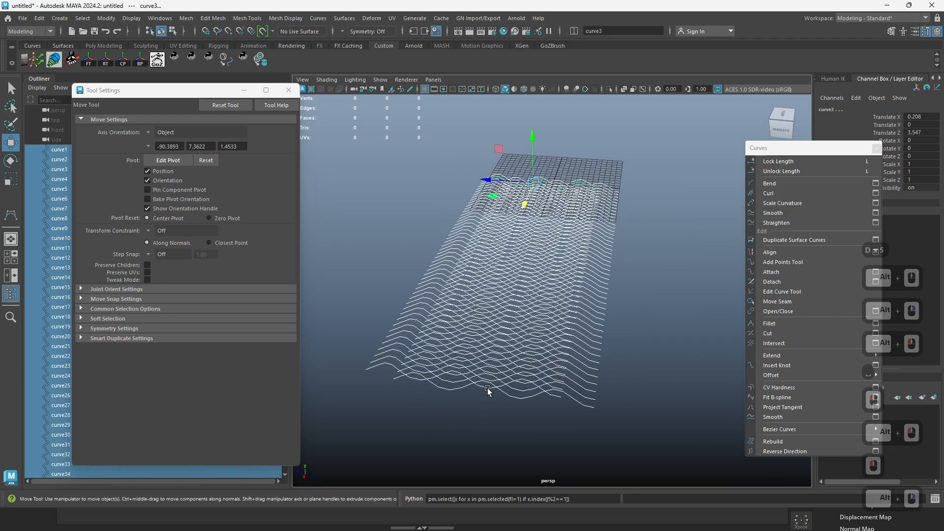
key(alt+shift+d)
alt+right_drag(548, 329, 522, 322)
alt+drag(522, 322, 540, 301)
click(286, 89)
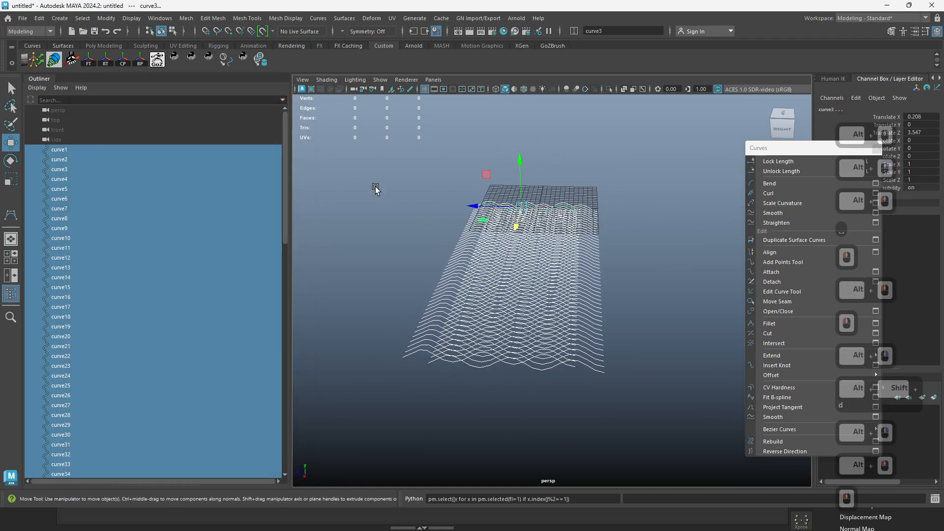
Step: Sweep all the curves into tube meshes using one node for multiple curves, and reduce the profile scale to about 0.57
click(69, 19)
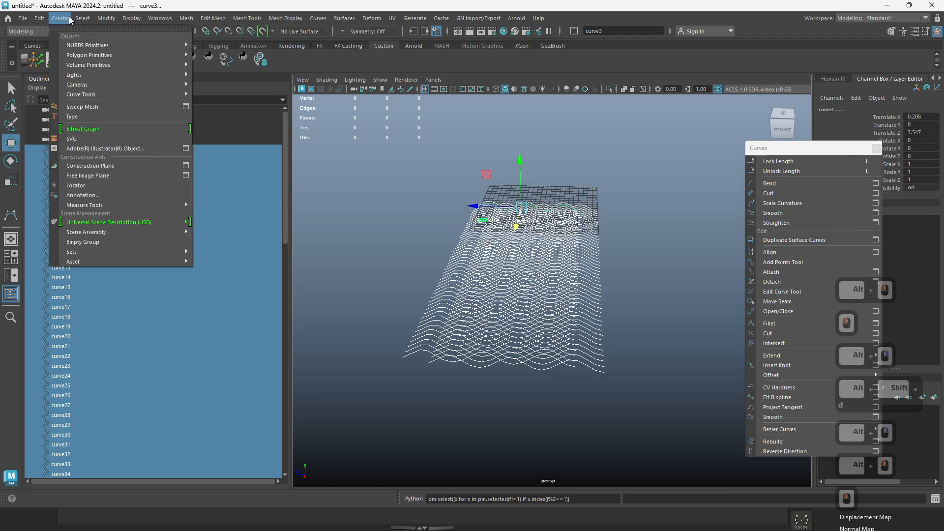
click(161, 107)
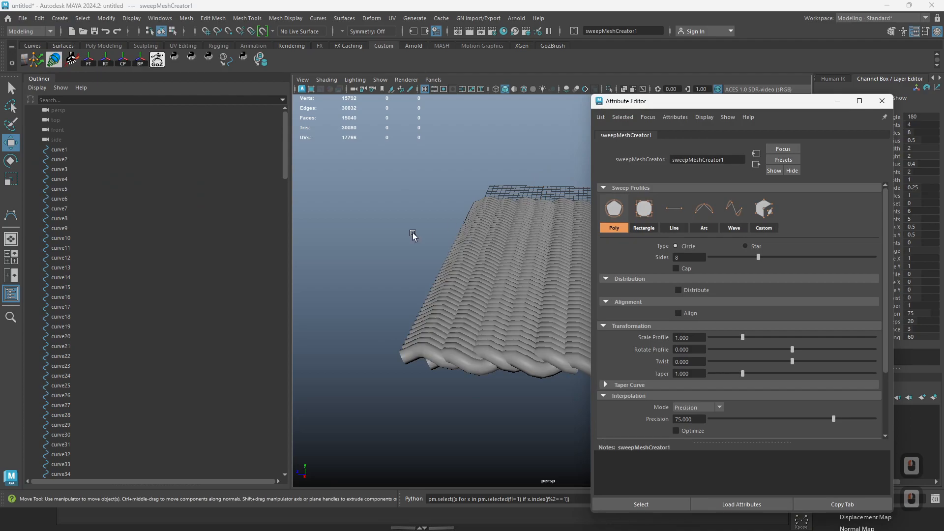
click(69, 19)
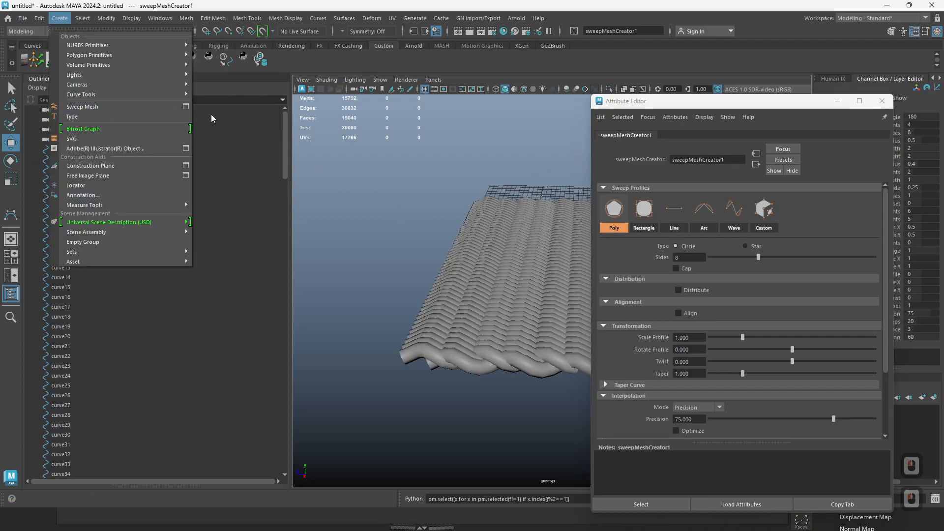
click(185, 106)
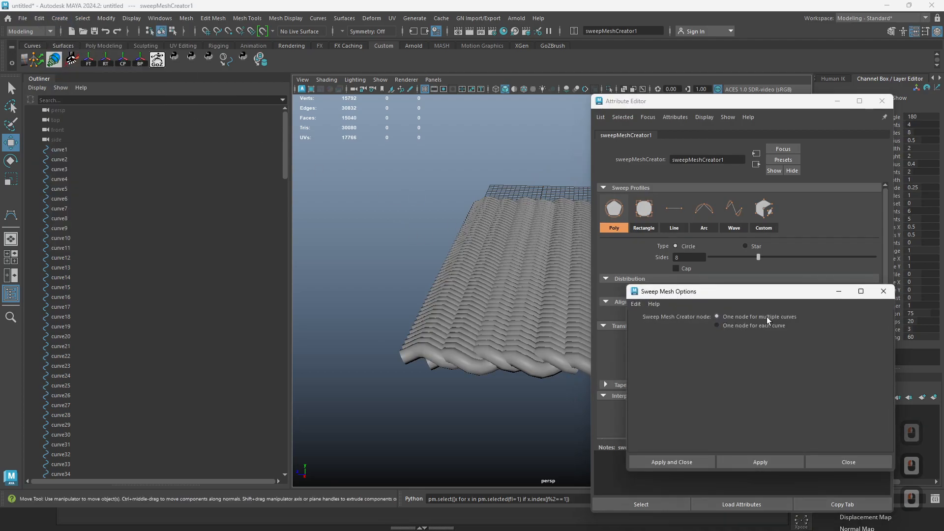
click(883, 293)
alt+drag(518, 287, 439, 329)
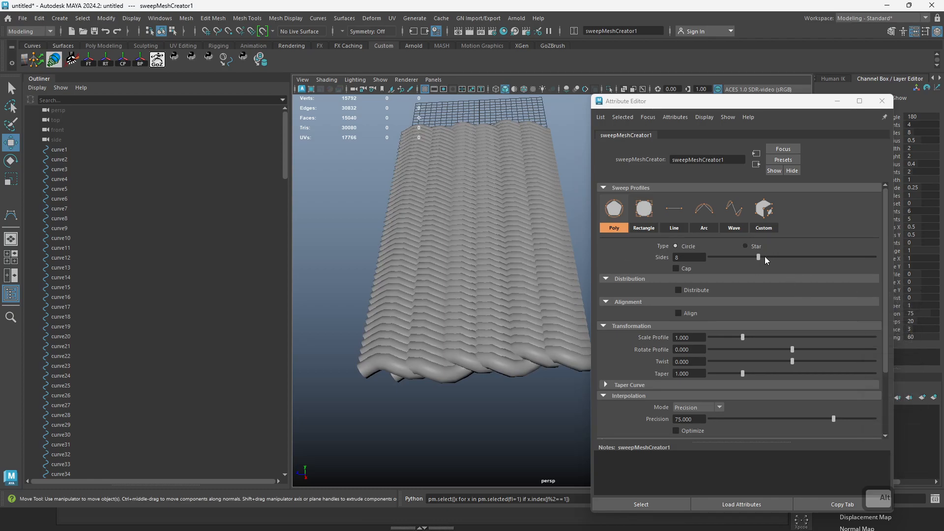
drag(743, 339, 728, 339)
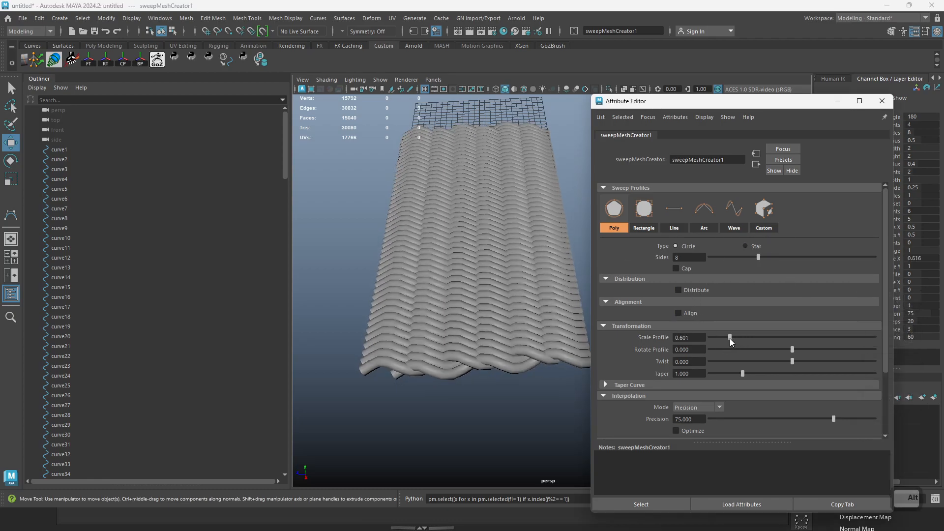
Step: Create a NURBS circle and move it clear of the woven strip to about X -11.87, Z 2.69
alt+drag(464, 179, 525, 339)
key(q)
click(475, 241)
shift+right_click(471, 238)
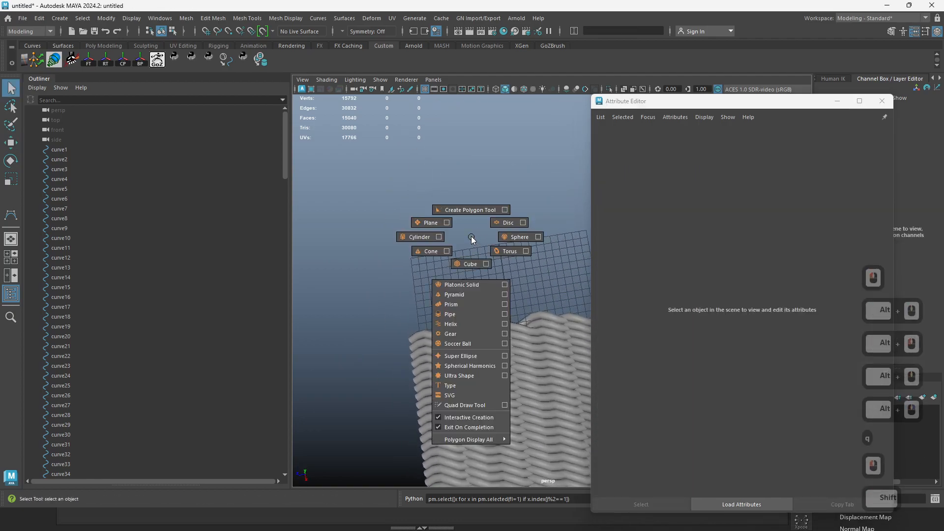
key(space)
click(376, 198)
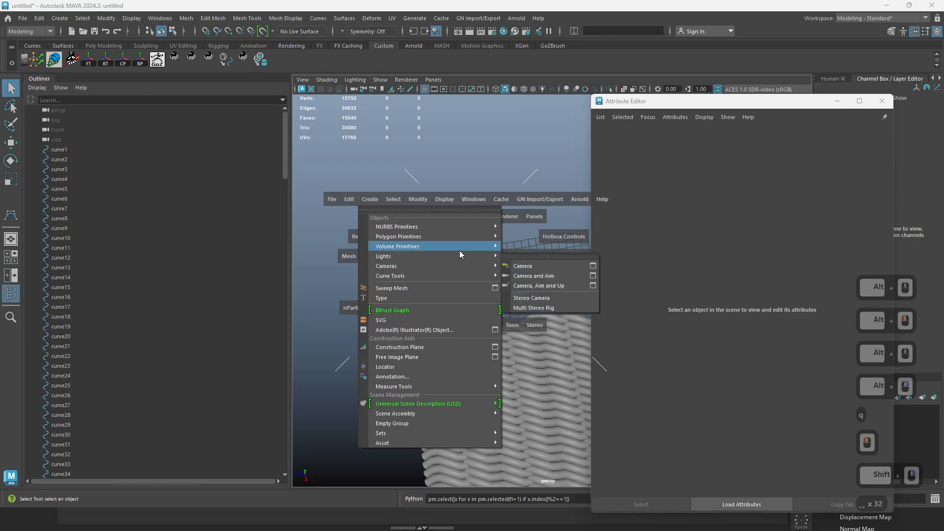
mouse_move(459, 227)
click(534, 282)
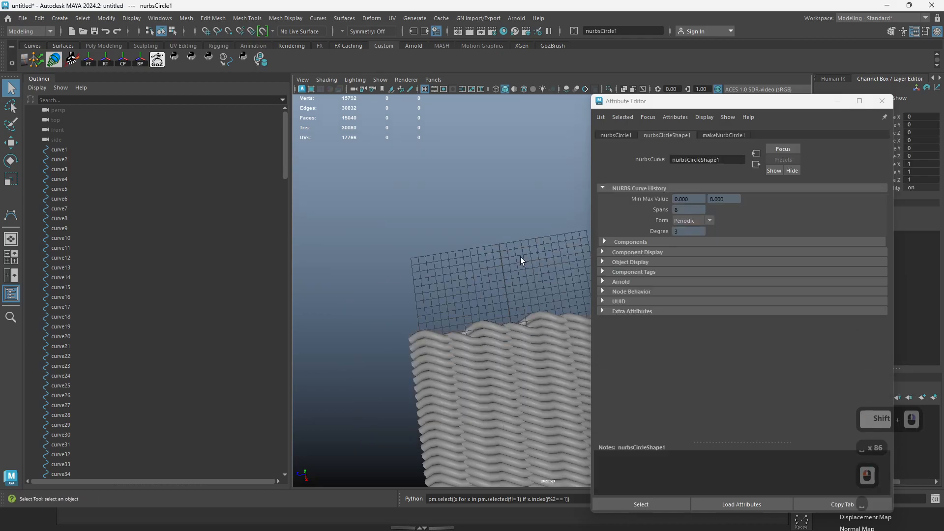
alt+right_drag(521, 257, 500, 278)
key(w)
drag(487, 370, 457, 296)
key(f)
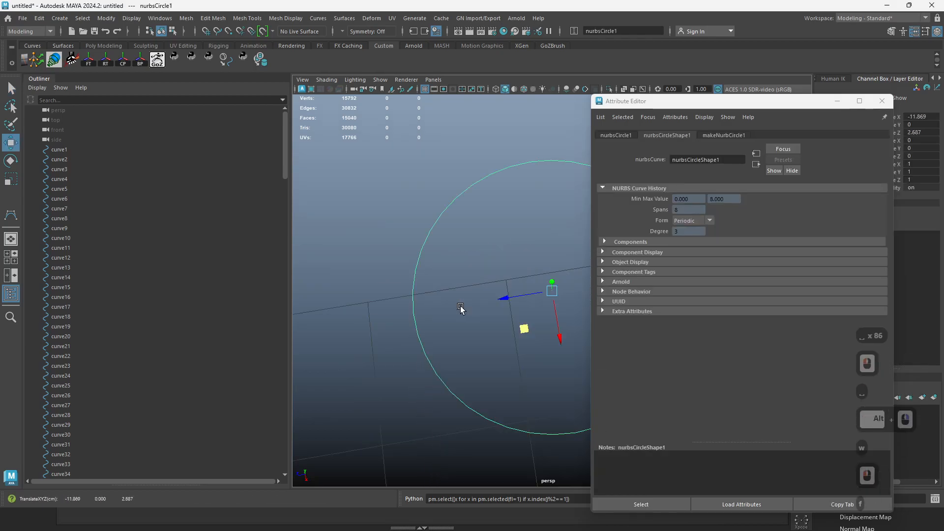
Step: Duplicate the circle and move the copy by about half a diameter so the two circles overlap
alt+right_drag(461, 306, 480, 276)
alt+middle_drag(480, 275, 445, 282)
alt+right_drag(484, 295, 474, 300)
key(ctrl+d)
key(w)
drag(522, 339, 514, 281)
key(q)
Step: Select the outermost control vertex of each circle and scale the pair toward each other to flatten the outer ends
alt+middle_drag(523, 218, 486, 259)
right_drag(484, 254, 428, 222)
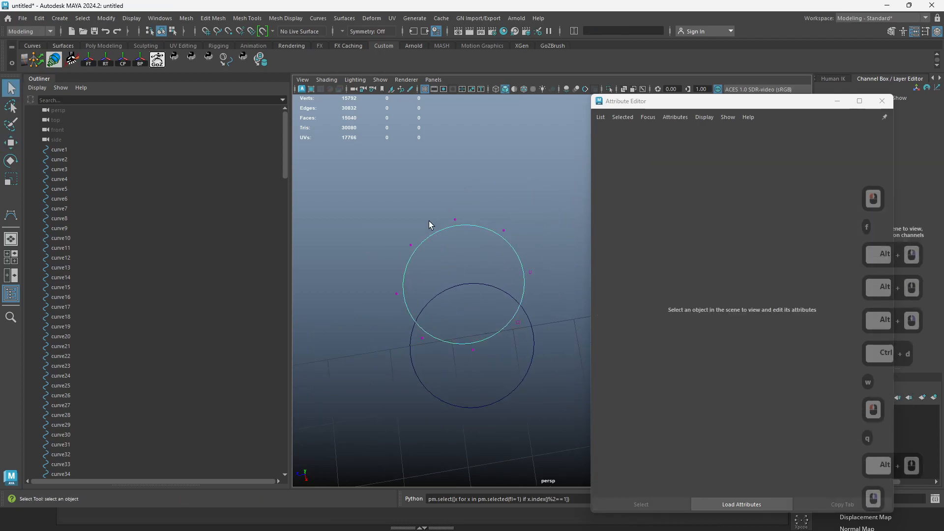
right_drag(478, 415, 422, 408)
drag(468, 405, 490, 428)
shift+click(454, 219)
key(r)
drag(473, 360, 471, 352)
key(q)
right_drag(459, 371, 229, 377)
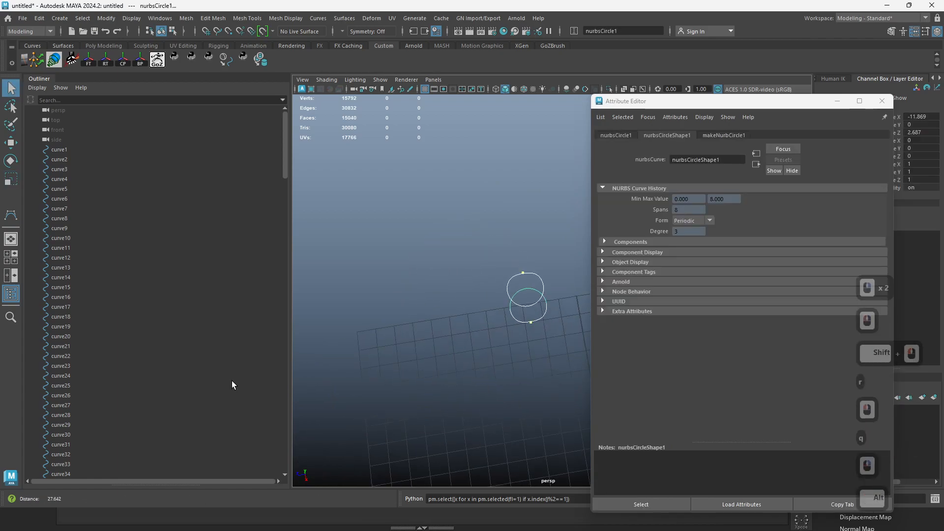
click(514, 315)
Step: Change the sweep meshes to a custom profile that uses the two overlapping circles as the curve objects
alt+right_drag(545, 350, 468, 335)
alt+middle_drag(468, 335, 377, 247)
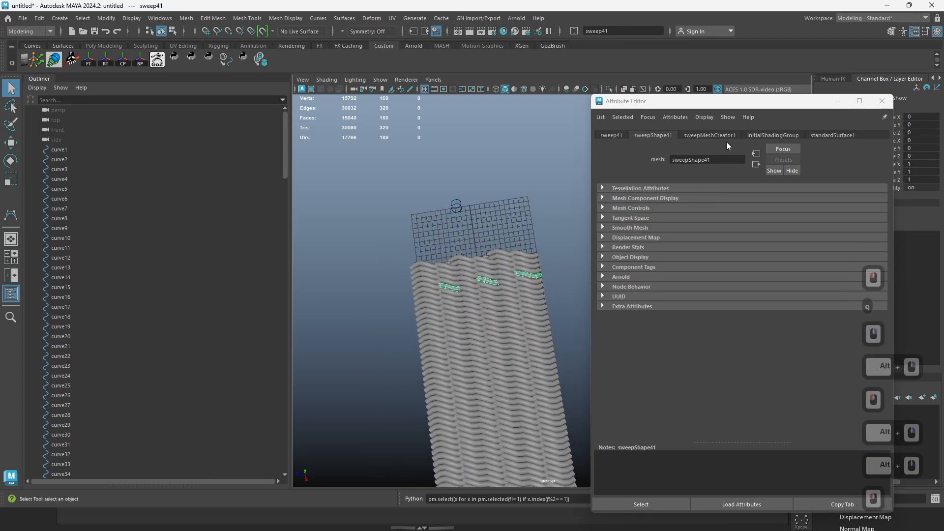
click(731, 136)
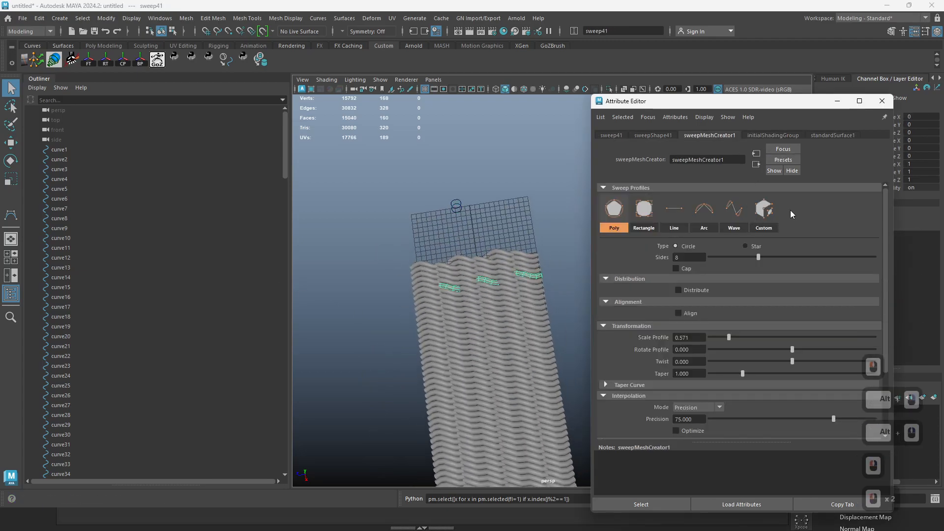
click(764, 210)
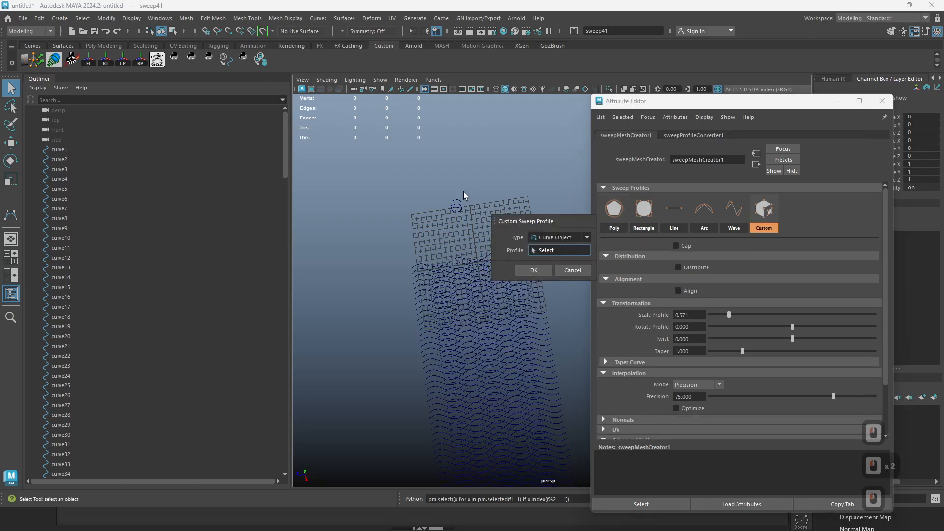
click(457, 206)
click(533, 270)
Step: Reduce the custom sweep's profile scale to about 0.42
alt+middle_drag(529, 276, 472, 319)
mouse_move(472, 320)
alt+mouse_down()
mouse_move(523, 285)
mouse_move(432, 379)
mouse_move(523, 290)
mouse_move(428, 325)
mouse_move(466, 326)
alt+mouse_up()
drag(729, 315, 724, 314)
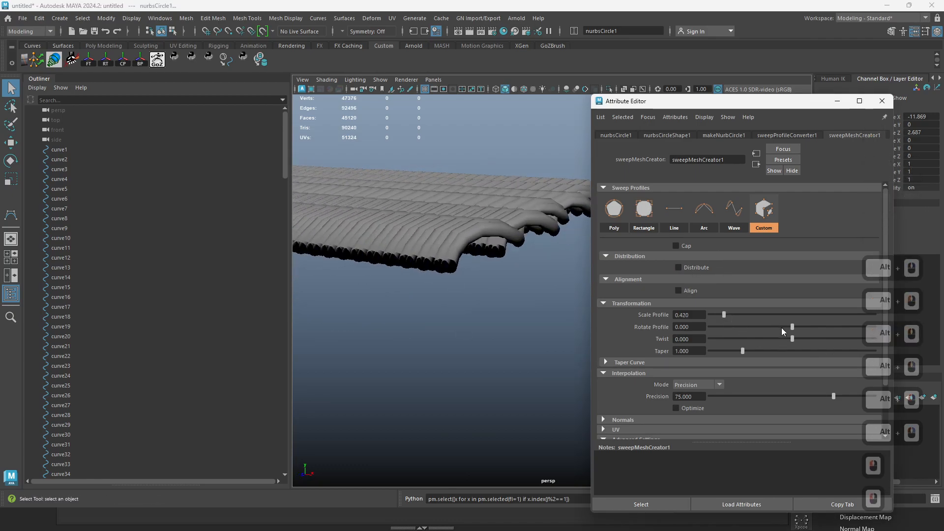
Step: Set the sweep's twist to 7 and raise its interpolation precision to about 92.2
drag(792, 339, 917, 343)
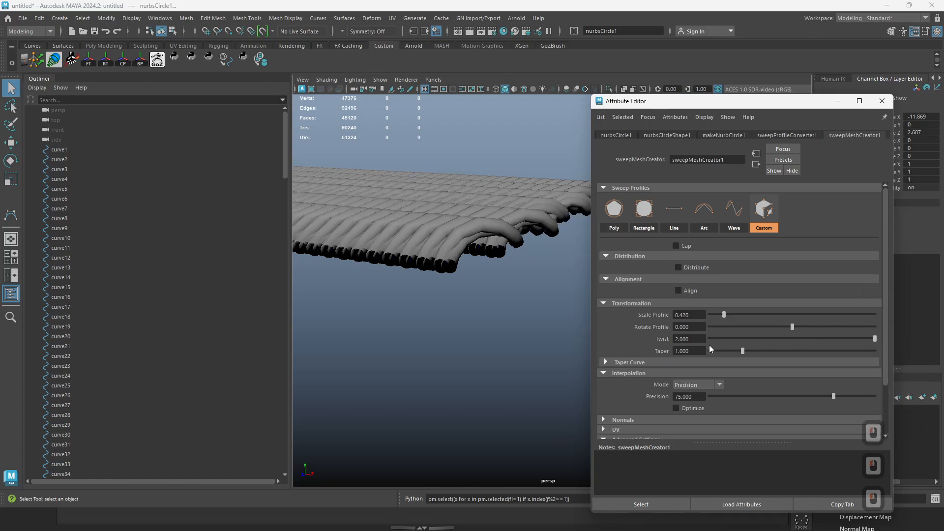
text(7)
key(Return)
alt+drag(473, 225, 599, 349)
drag(831, 397, 861, 396)
Step: Examine the twisted rope strands up close and from a distance, highlighting one end strand to check its mesh density
alt+drag(482, 344, 514, 373)
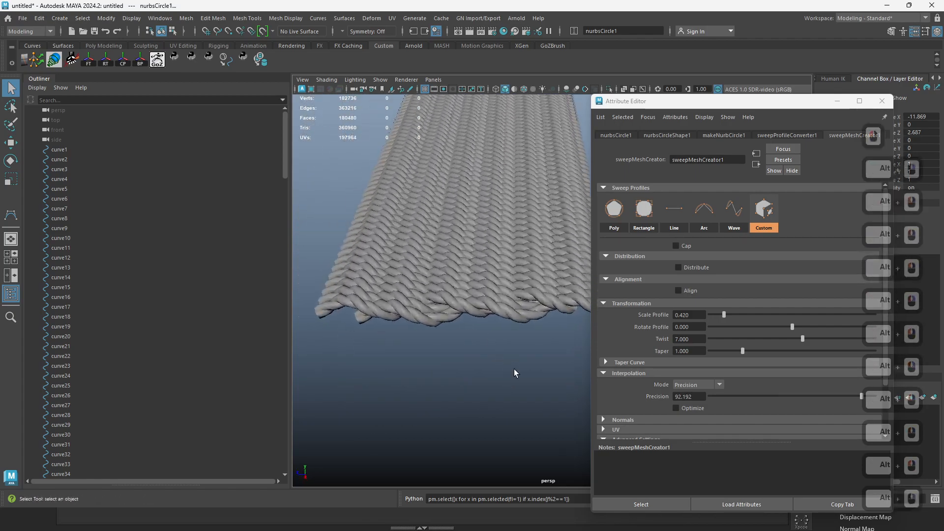
alt+right_drag(498, 310, 465, 391)
click(453, 400)
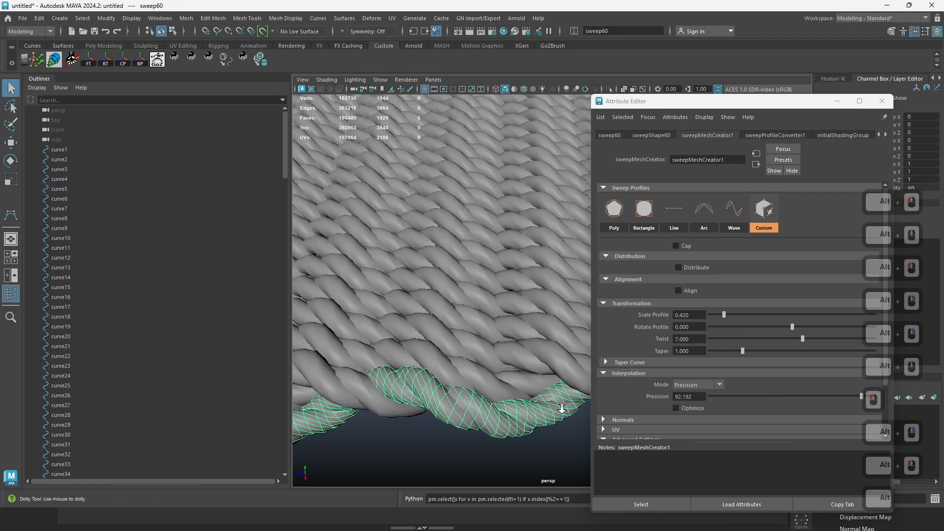
alt+drag(465, 383, 460, 359)
drag(789, 99, 811, 69)
alt+drag(502, 389, 480, 348)
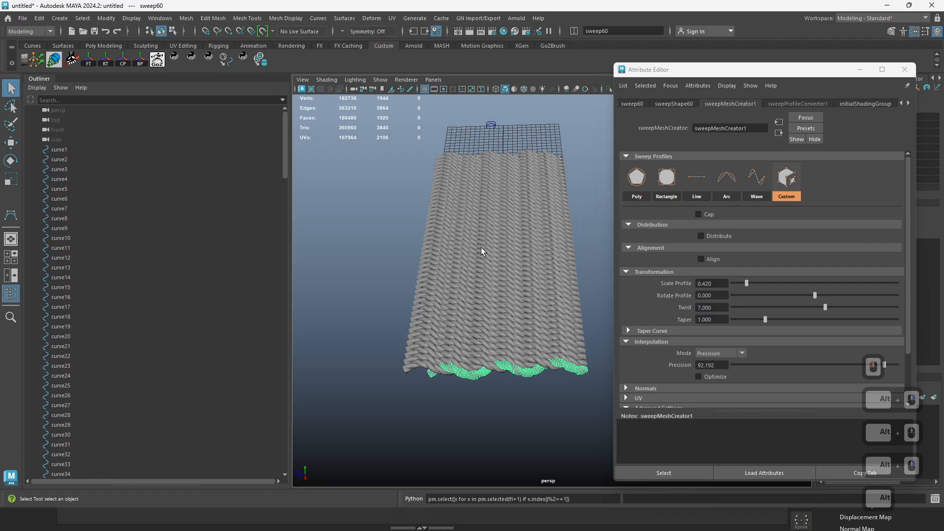
alt+right_drag(440, 256, 489, 293)
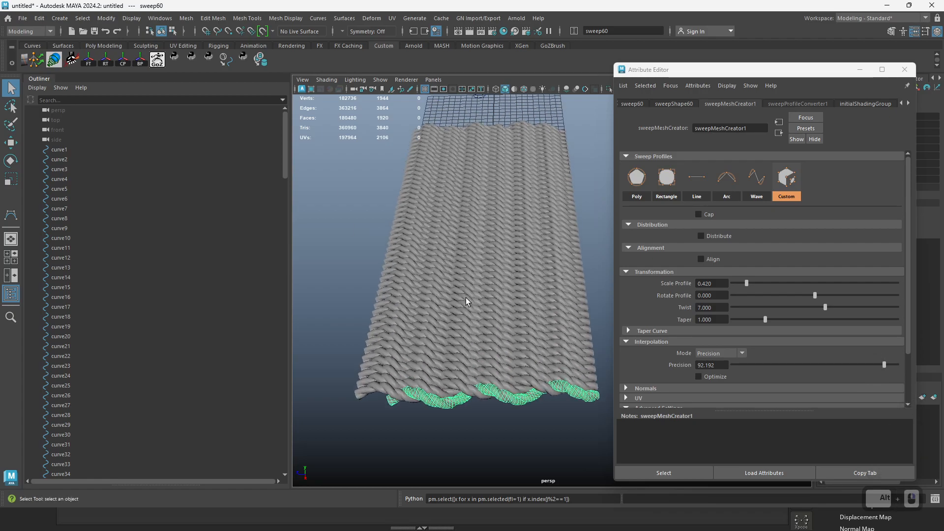
alt+drag(455, 311, 447, 309)
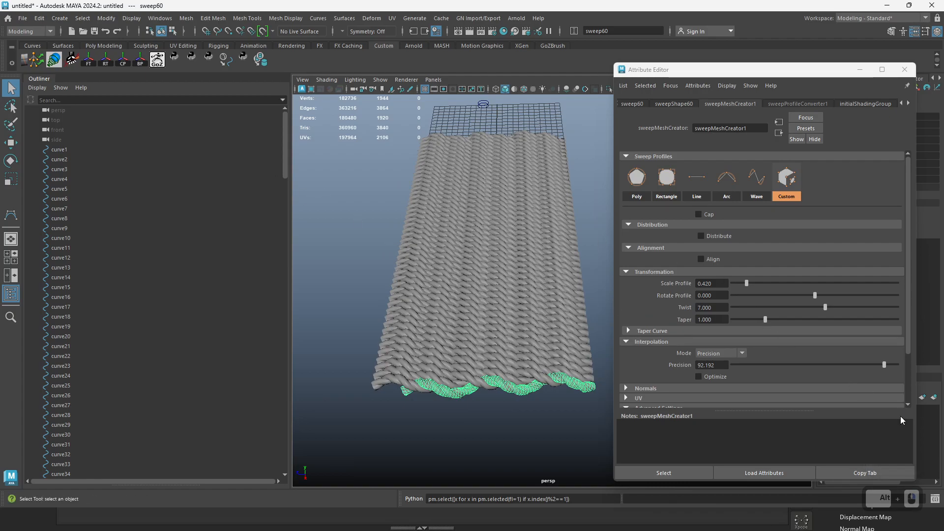
Step: Group the meshes sweep1 to sweep94 and name the group sole_geo
alt+drag(608, 369, 474, 310)
scroll(170, 327, down, 12)
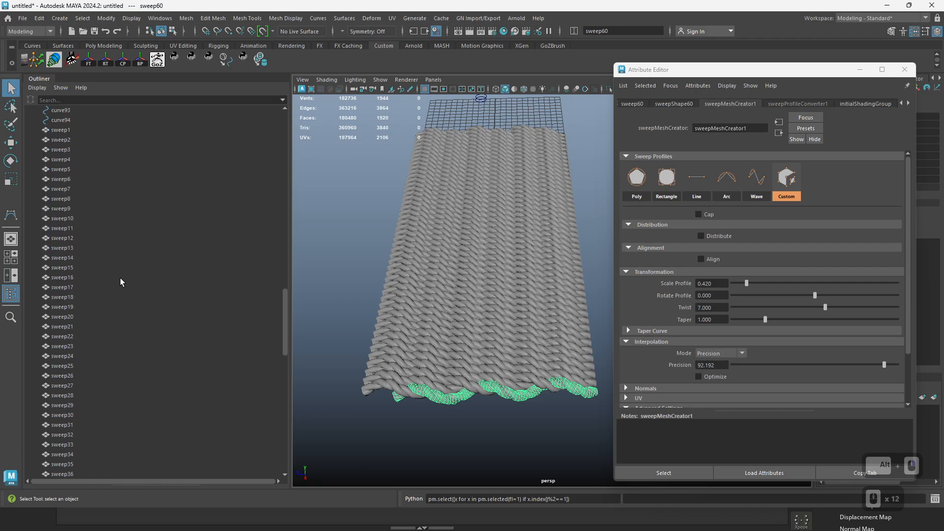
click(69, 129)
scroll(94, 295, down, 9)
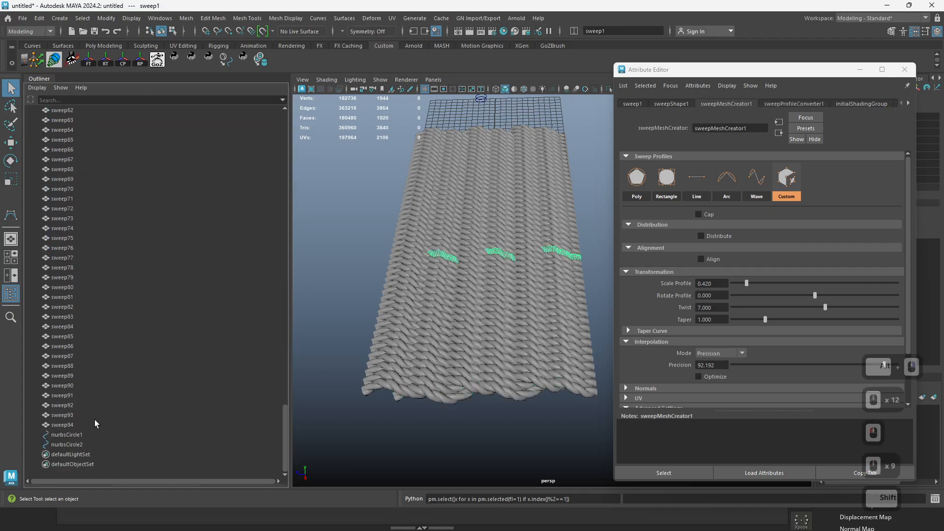
shift+click(90, 425)
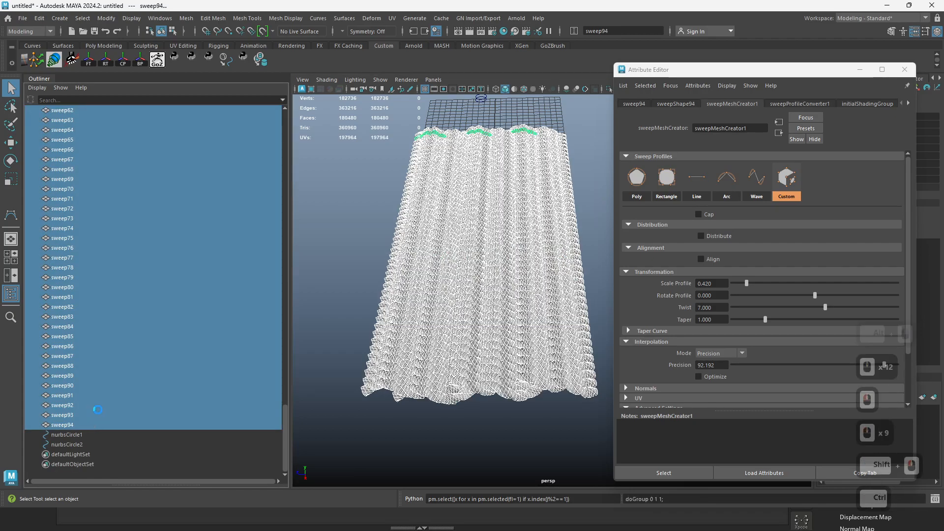
key(ctrl+g)
double_click(63, 446)
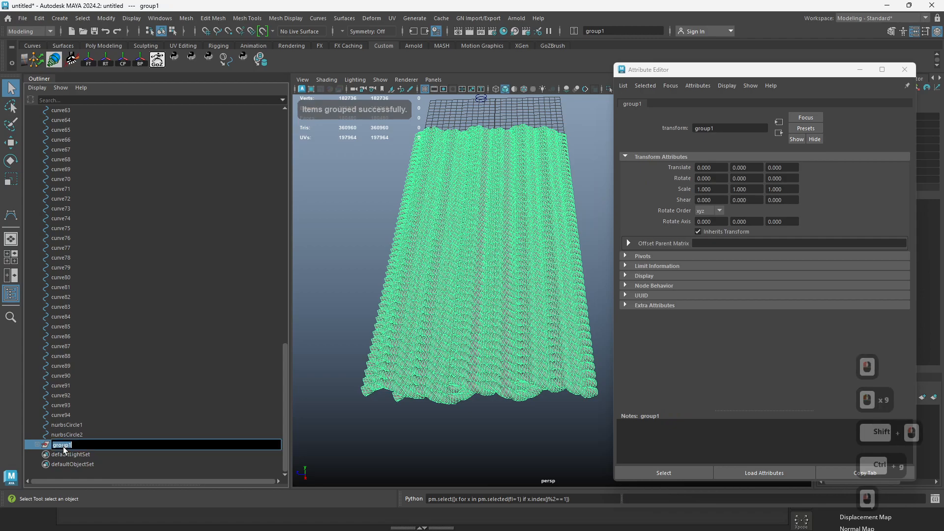
text(sole_geo)
key(Return)
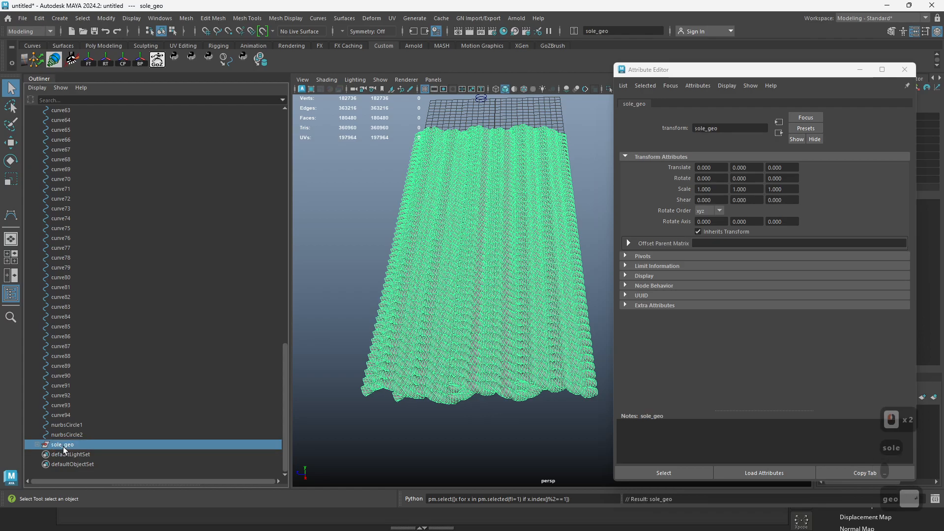
Step: Group all the wavy curves together with the two profile circles and name the group sole_crv
click(80, 434)
scroll(110, 418, up, 9)
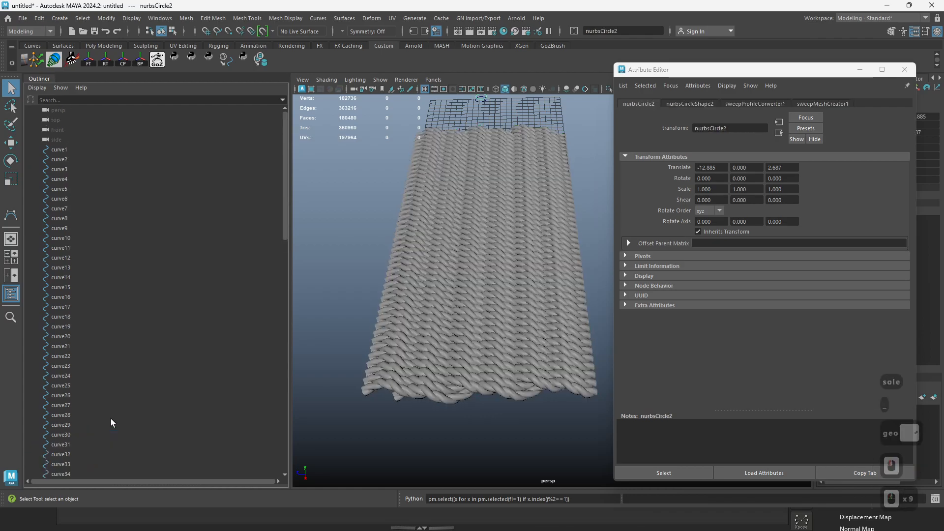
shift+click(75, 149)
key(ctrl+g)
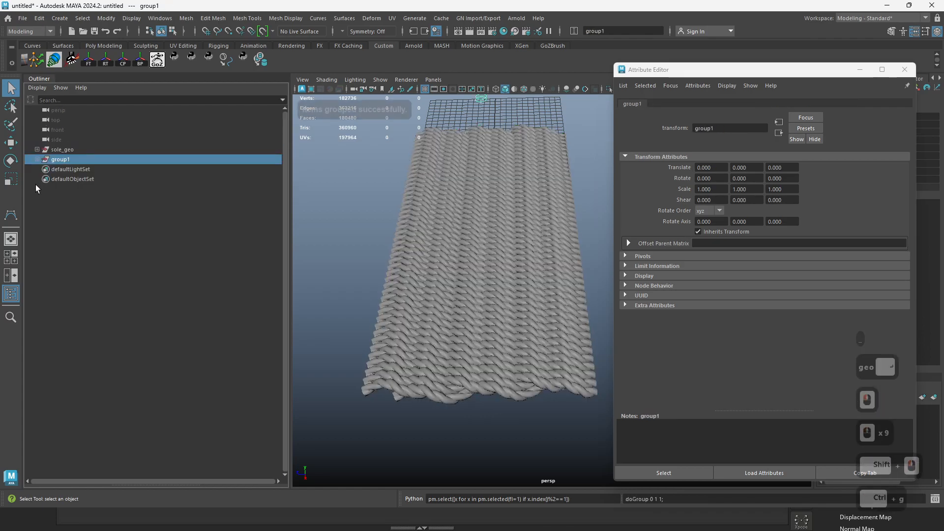
double_click(59, 159)
text(sole)
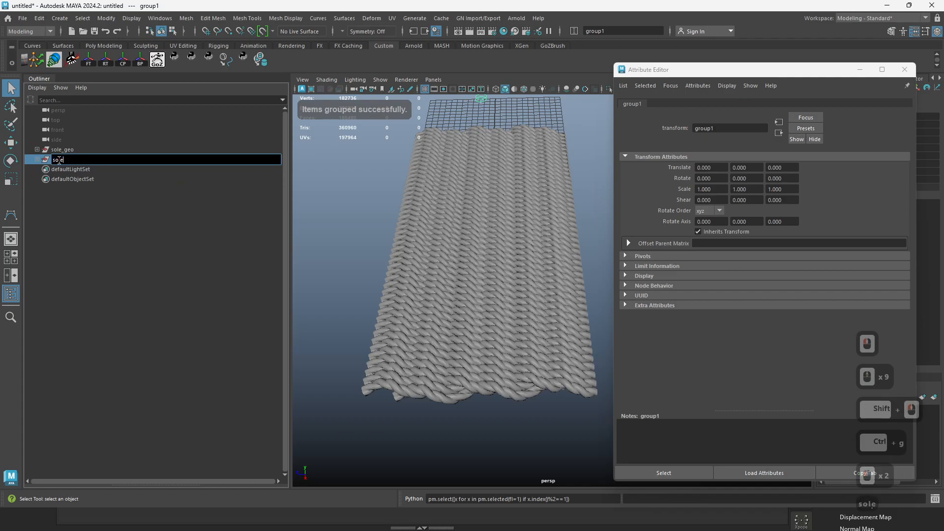
text(_crv)
key(Return)
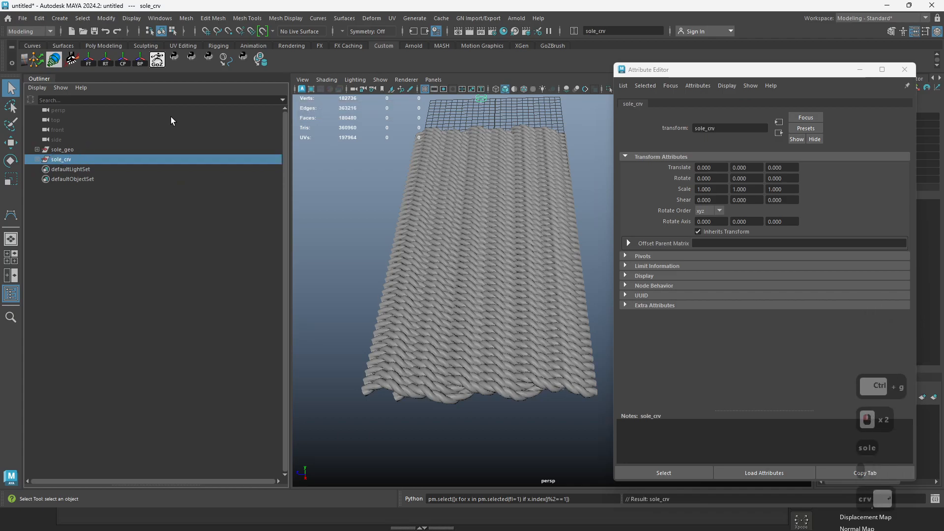
Step: Hide the sole_geo group and unparent the two profile circles from the sole_crv group
alt+drag(480, 309, 488, 320)
click(125, 148)
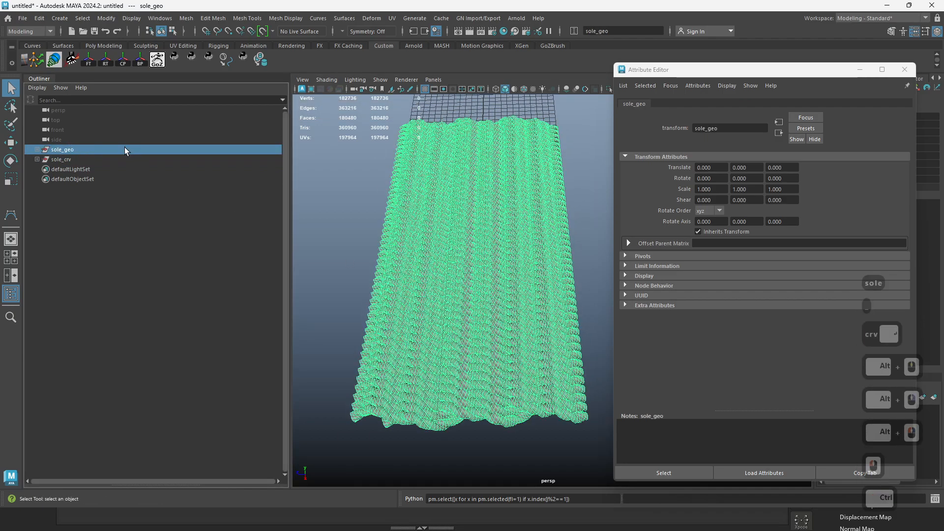
key(ctrl+h)
drag(371, 162, 483, 218)
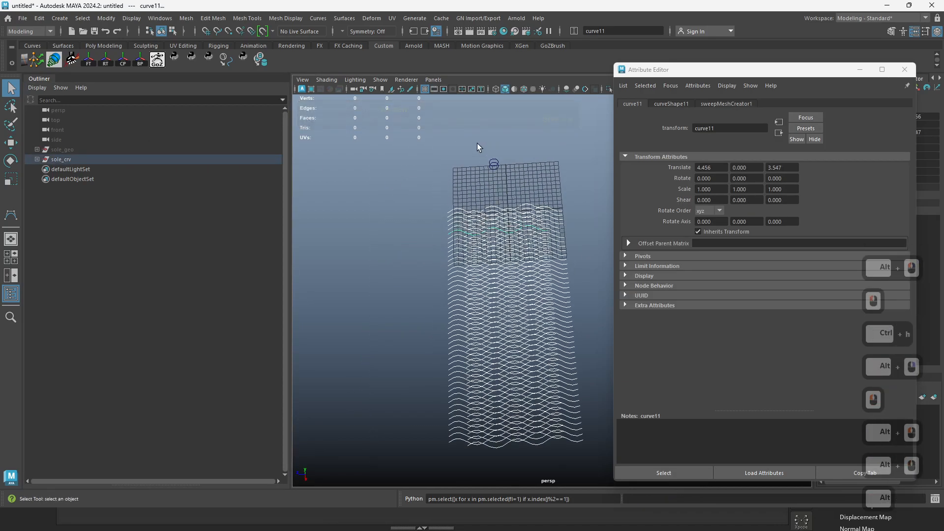
drag(477, 143, 515, 167)
key(shift+p)
Step: Select the wavy curves, switch to component selection and select all of their control vertices
drag(413, 202, 459, 263)
alt+drag(451, 373, 439, 326)
mouse_move(439, 326)
alt+right_down()
mouse_move(465, 303)
mouse_move(455, 248)
alt+right_up()
click(173, 31)
drag(396, 159, 629, 451)
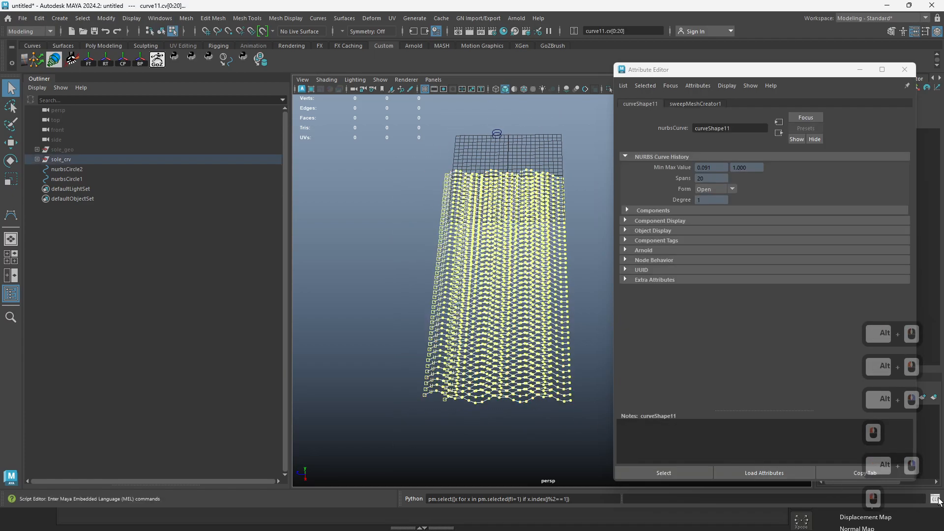
Step: Open the Script Editor with the Python random-move script beside the curves and enable soft selection with a falloff distance of about 2.7
click(936, 499)
drag(366, 227, 822, 110)
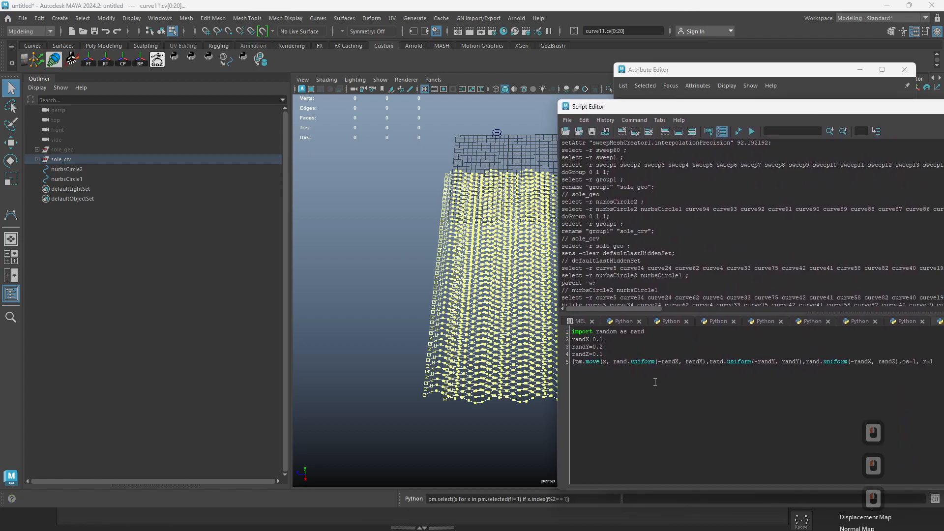
click(600, 361)
alt+drag(451, 353, 489, 363)
key(b)
alt+right_drag(439, 337, 438, 376)
alt+drag(438, 375, 343, 376)
alt+right_drag(465, 345, 472, 350)
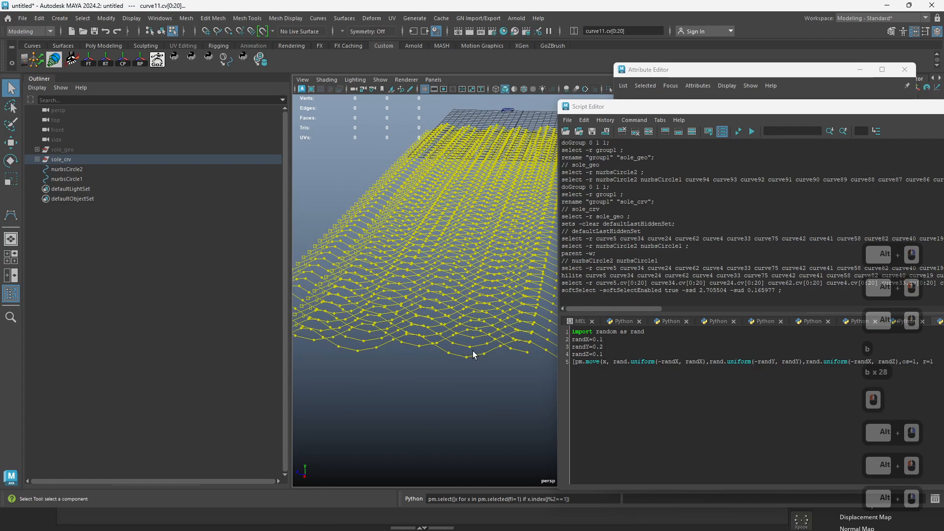
alt+drag(473, 355, 451, 331)
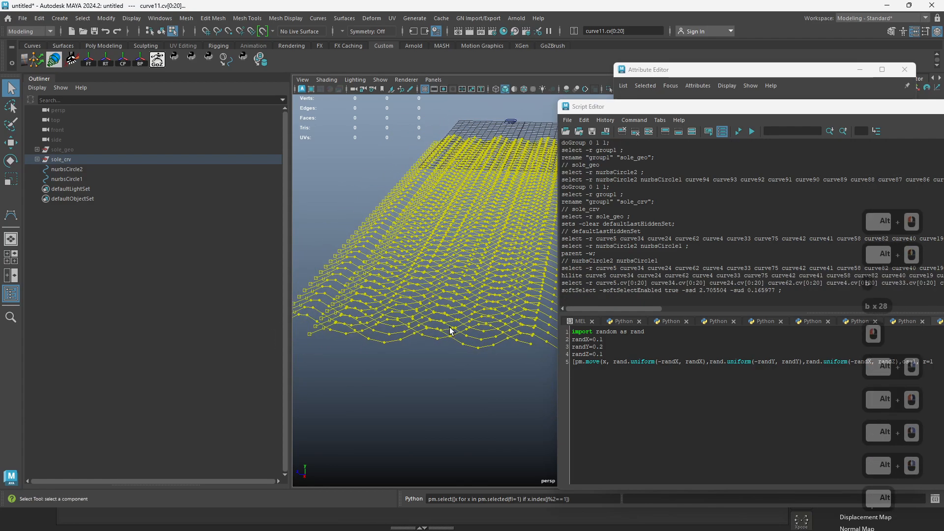
Step: Run the random-move script on the curve vertices with randX 0.1, randY 0.2 and randZ 0.1, and isolate the curves
click(738, 133)
alt+drag(457, 295, 469, 303)
key(alt+v)
key(alt+v)
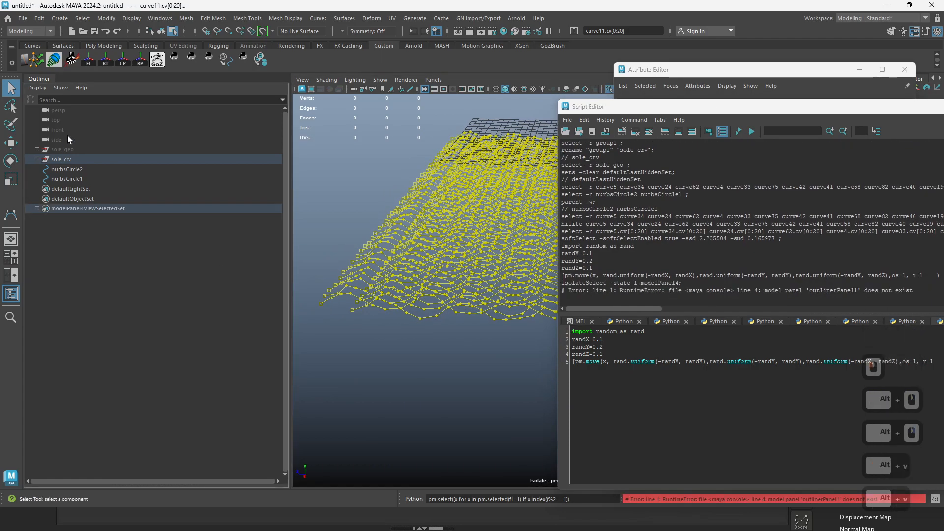
Step: Unhide sole_geo and leave isolation to inspect the randomised rope strands from the front edge
click(87, 157)
click(88, 149)
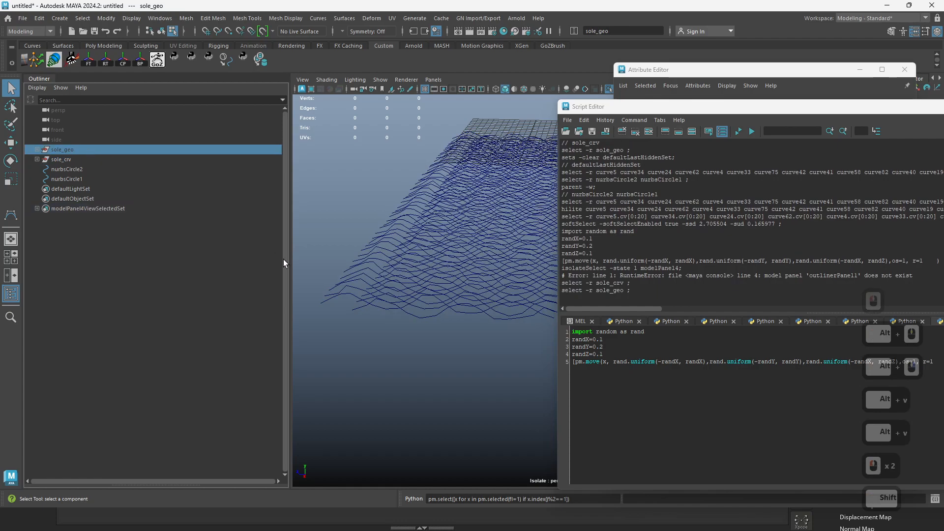
key(shift+h)
mouse_move(516, 358)
alt+mouse_down()
mouse_move(417, 374)
mouse_move(447, 341)
mouse_move(474, 339)
mouse_move(446, 393)
mouse_move(459, 385)
mouse_move(464, 315)
mouse_move(454, 339)
mouse_move(447, 333)
alt+mouse_up()
click(417, 370)
key(alt+v)
alt+right_drag(447, 333, 421, 367)
alt+drag(422, 367, 466, 368)
Step: Undo the visibility and isolation changes and the random offset of the curve vertices
key(ctrl+z)
key(ctrl+z)
key(ctrl+z)
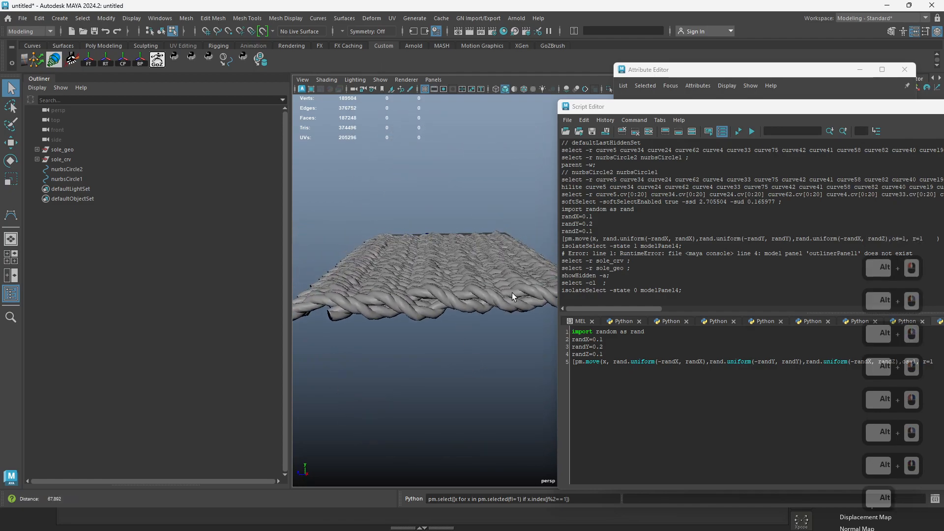
key(ctrl+z)
key(ctrl+z)
key(ctrl+z)
key(ctrl+z)
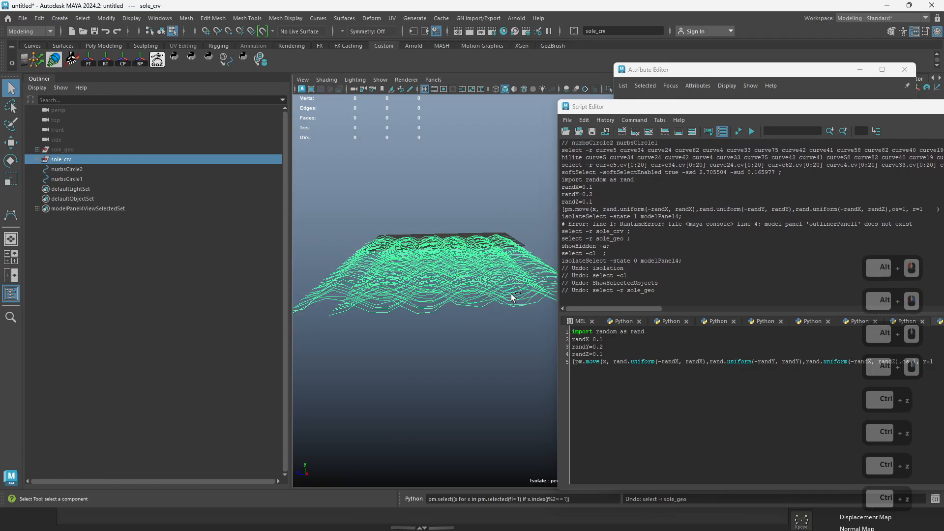
key(ctrl+z)
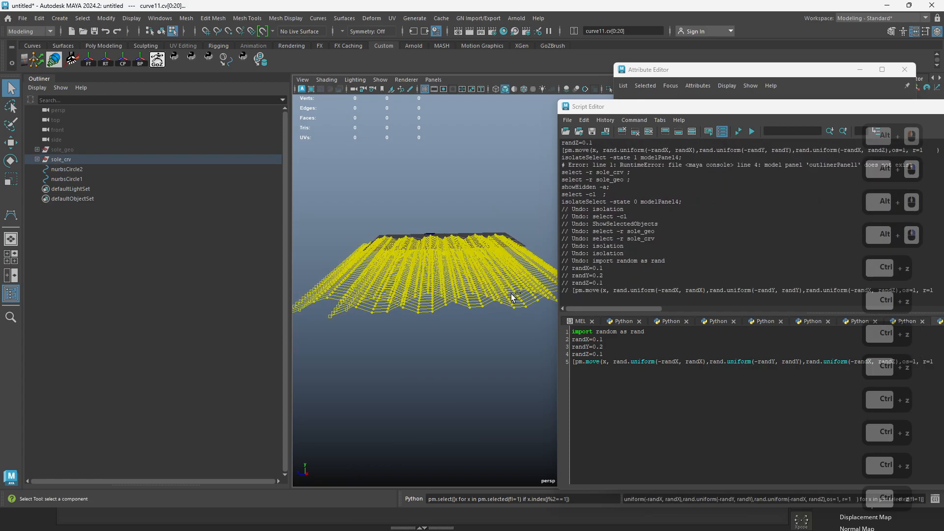
Step: Unhide sole_geo, isolate the sole_crv group and select all control vertices of its curves
click(72, 150)
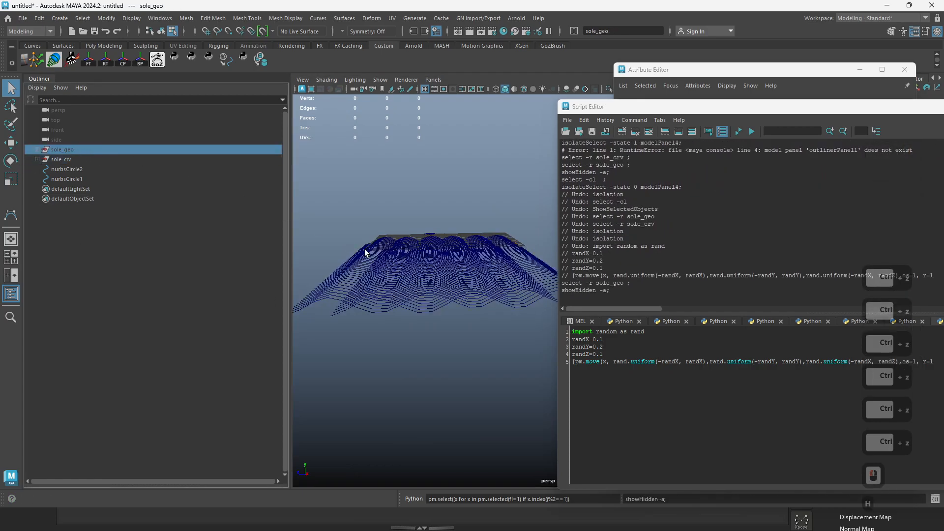
key(shift+h)
click(91, 160)
alt+drag(384, 295, 444, 310)
key(alt+v)
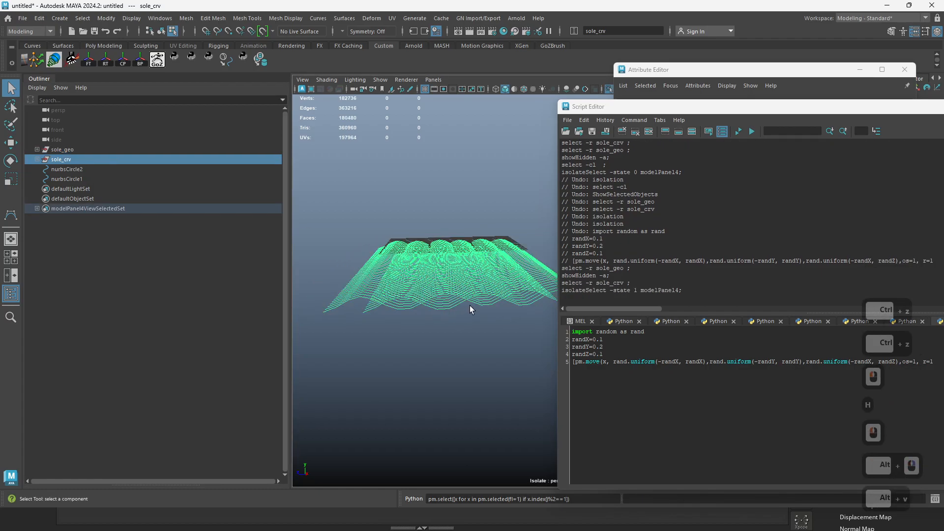
click(173, 32)
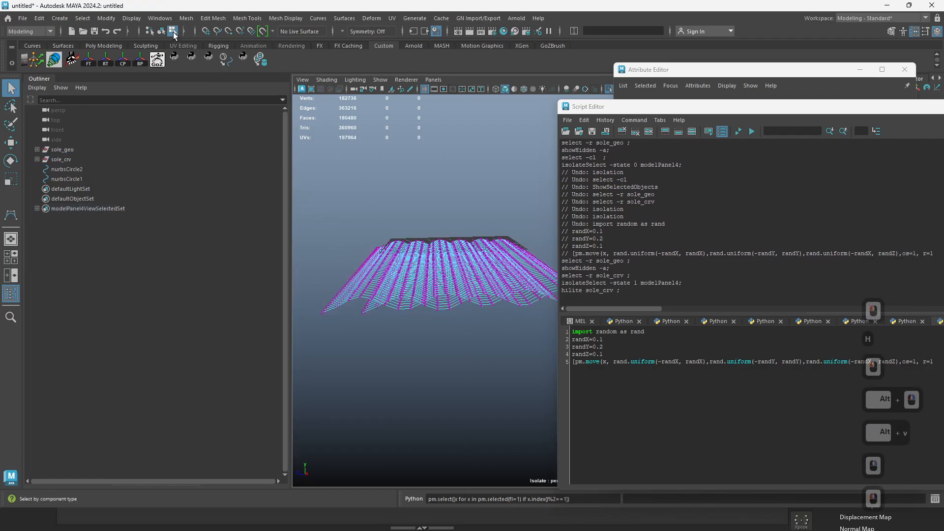
drag(616, 424, 617, 423)
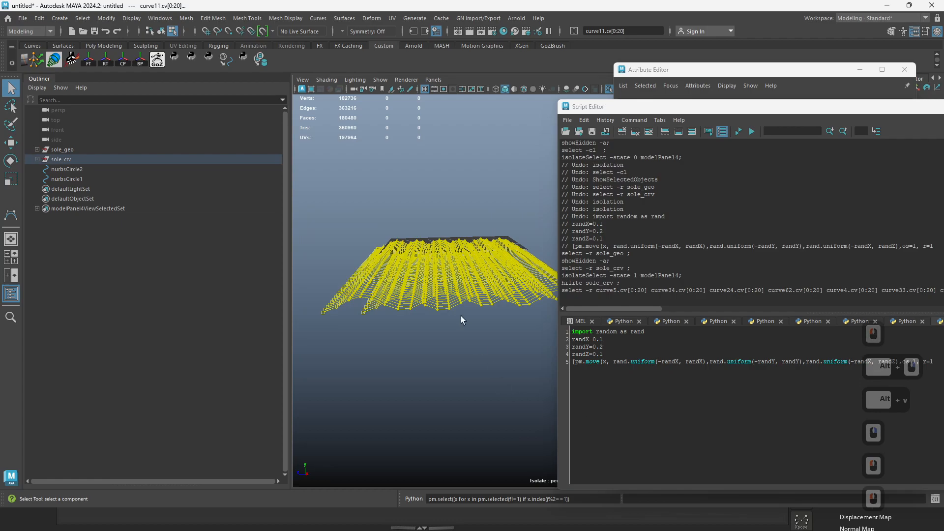
Step: Leave isolation and run the random-move script on the selected vertices with randX 0.1, randY 0.2 and randZ 0.1
key(alt+v)
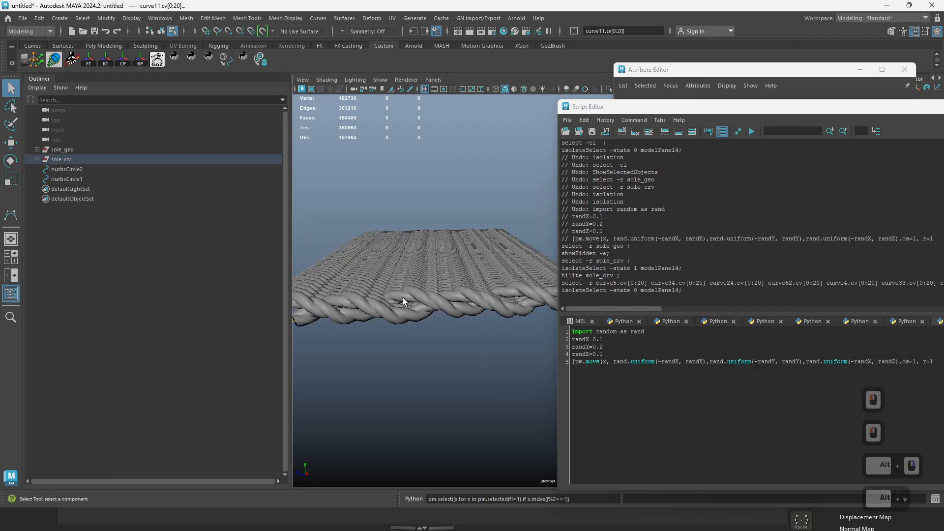
click(738, 132)
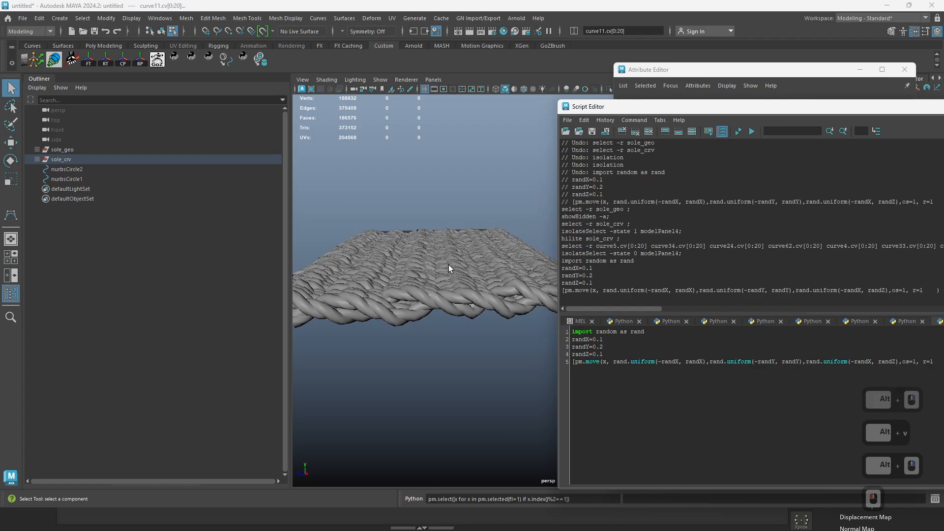
alt+drag(448, 264, 473, 310)
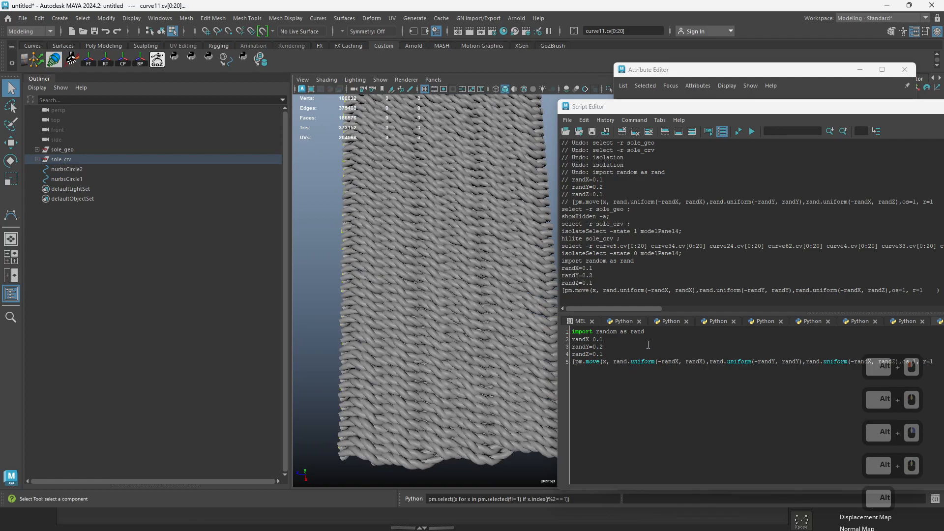
Step: Set randY to 0 in the script and run it on the selected curve vertices
drag(595, 347, 621, 347)
text(0)
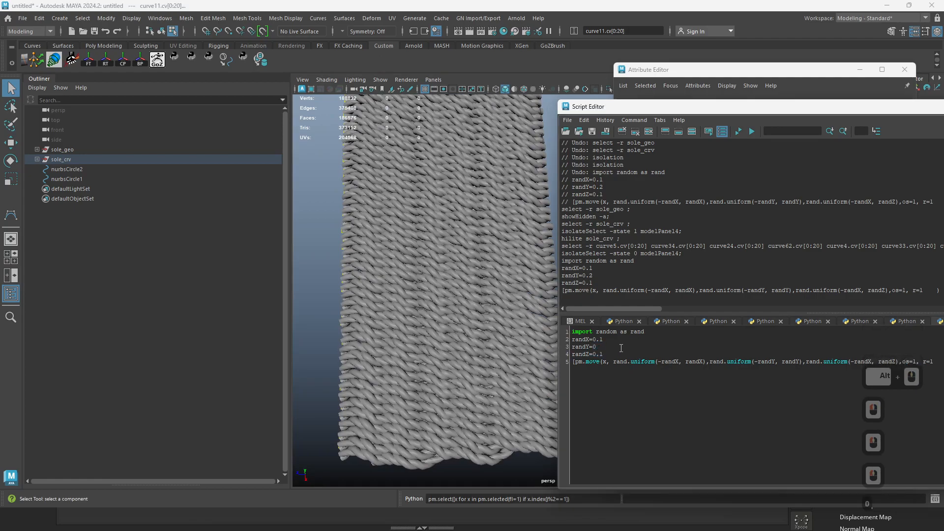
click(737, 133)
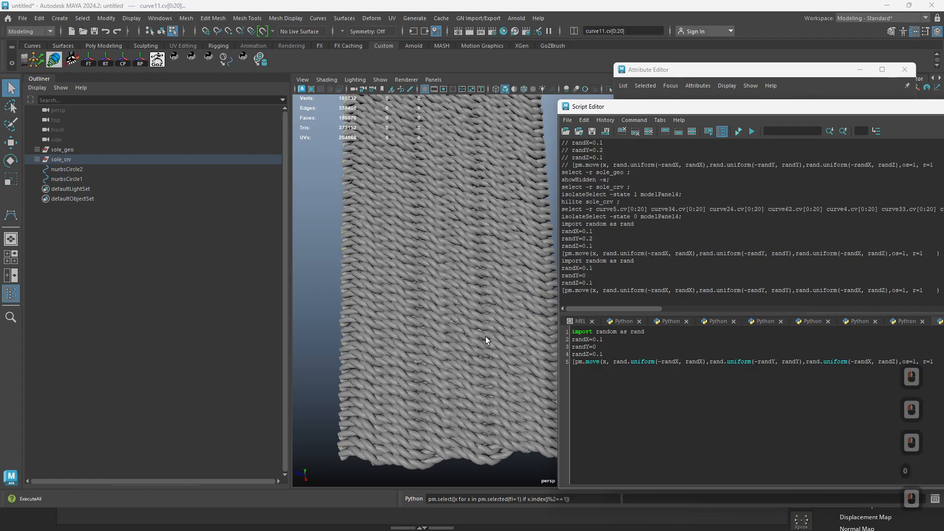
Step: Run the random-move script once more with randY 0, inspect the weave and undo that extra offset
click(739, 132)
alt+right_drag(468, 261, 424, 267)
alt+drag(424, 266, 426, 283)
alt+right_drag(426, 283, 473, 297)
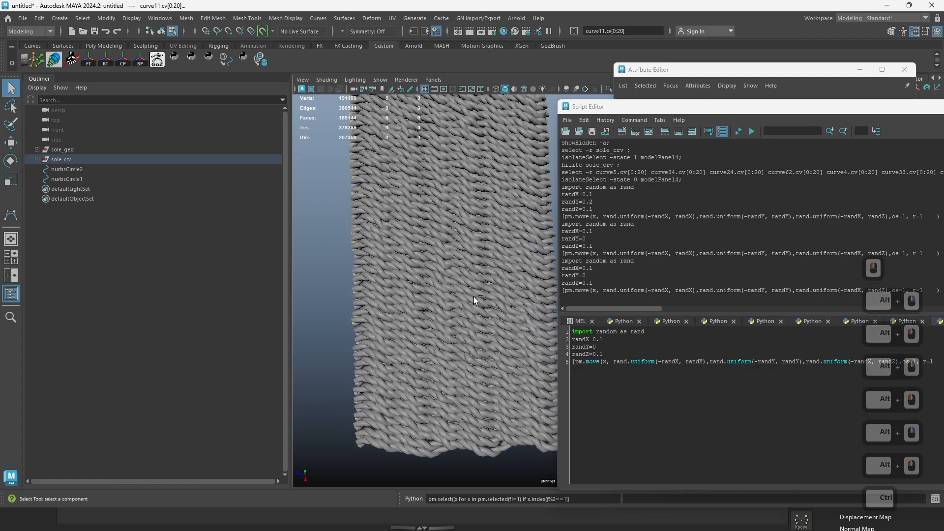
key(ctrl+z)
alt+drag(473, 296, 382, 296)
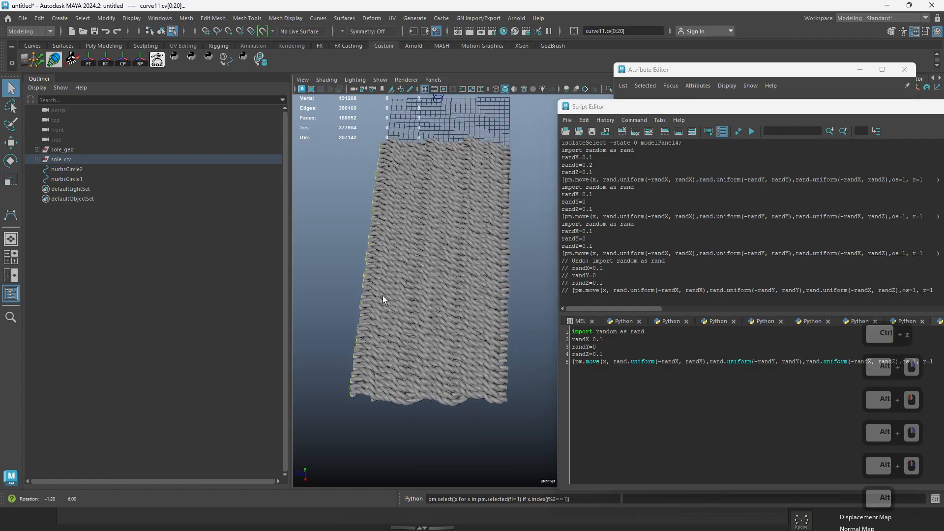
Step: Duplicate the sole_geo group, combine the copy into a single mesh and delete its history
click(123, 150)
alt+middle_drag(421, 358, 450, 326)
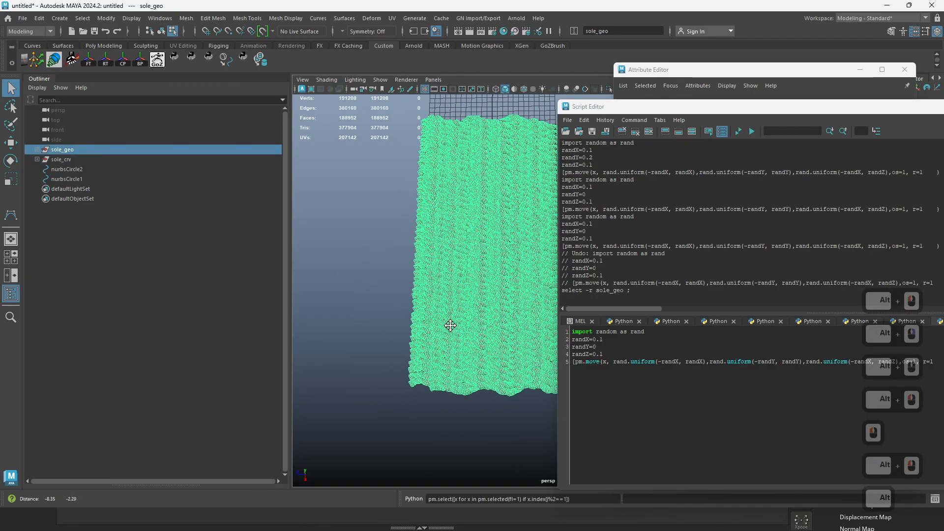
alt+drag(451, 325, 450, 329)
alt+middle_drag(483, 328, 459, 348)
alt+right_drag(459, 348, 437, 335)
alt+middle_drag(438, 335, 429, 325)
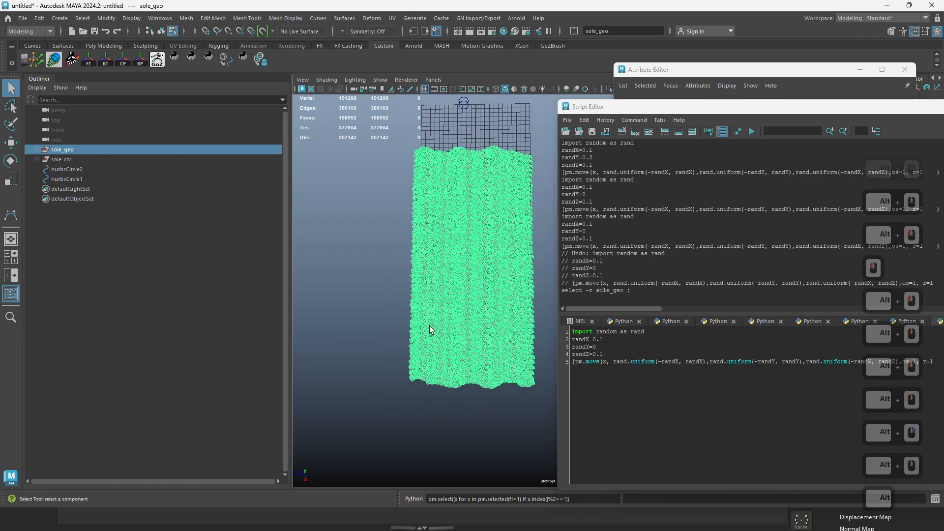
key(ctrl+d)
shift+right_drag(364, 226, 370, 441)
key(alt+shift+d)
alt+drag(498, 352, 473, 346)
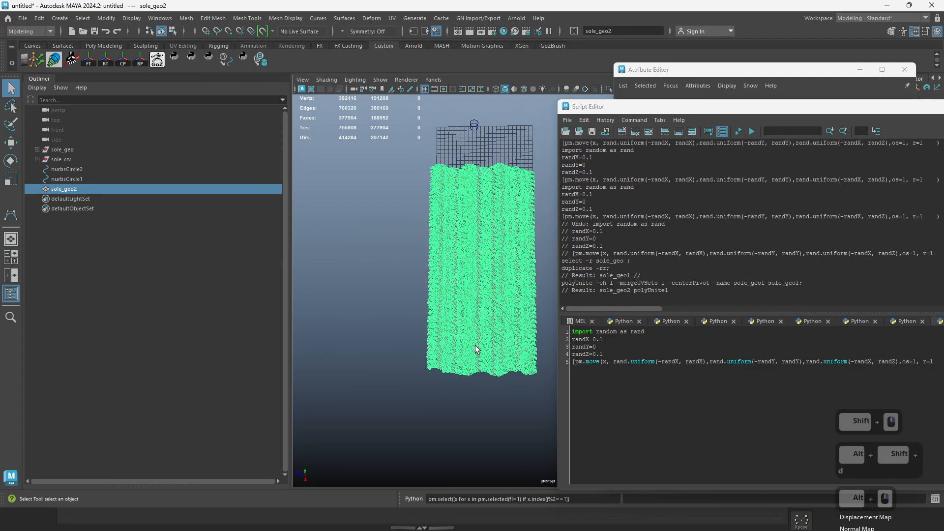
Step: Move the combined sole copy about 41 units along Z, away from the original weave, and frame it
key(w)
drag(447, 271, 267, 269)
key(f)
alt+middle_drag(451, 301, 259, 278)
alt+middle_drag(356, 299, 432, 298)
mouse_move(432, 298)
alt+mouse_down()
mouse_move(448, 301)
mouse_move(449, 315)
mouse_move(450, 297)
alt+mouse_up()
key(space)
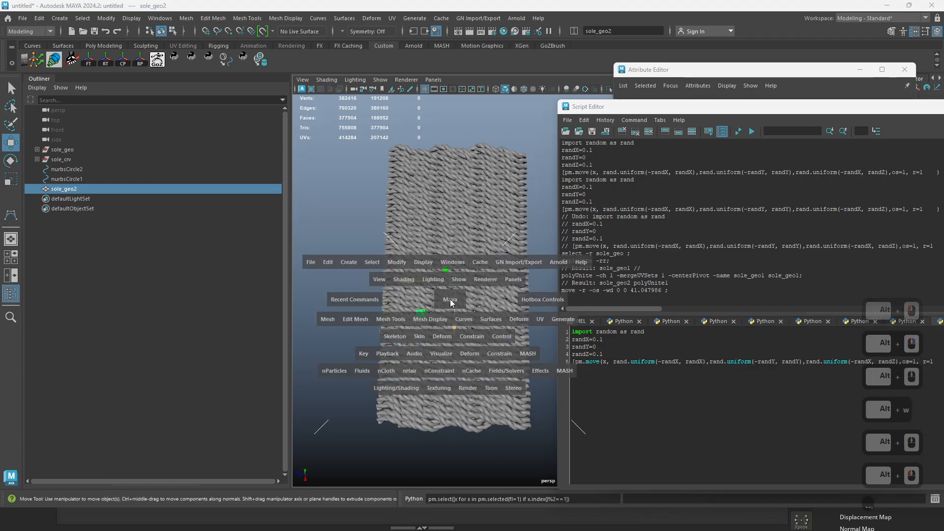
Step: Add a Lattice deformer to the combined sole copy and close the floating Attribute Editor and Curves windows
click(517, 320)
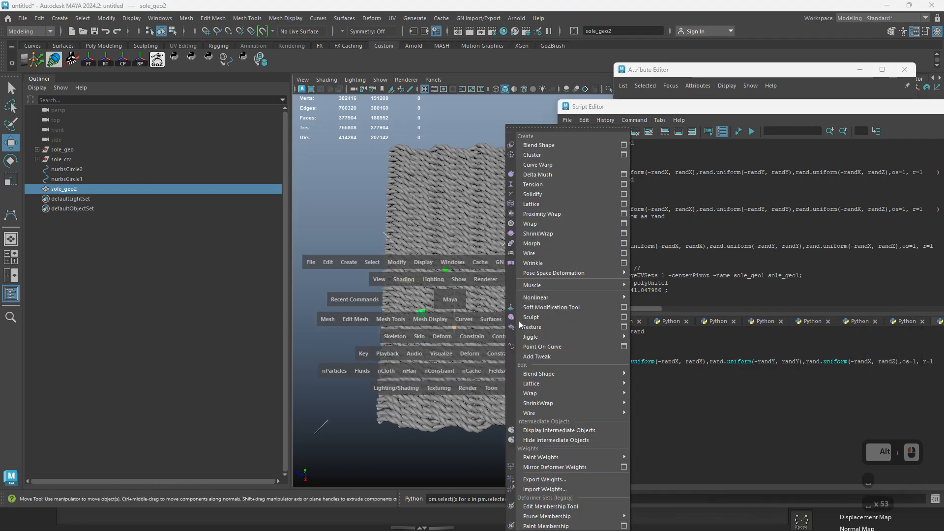
click(577, 208)
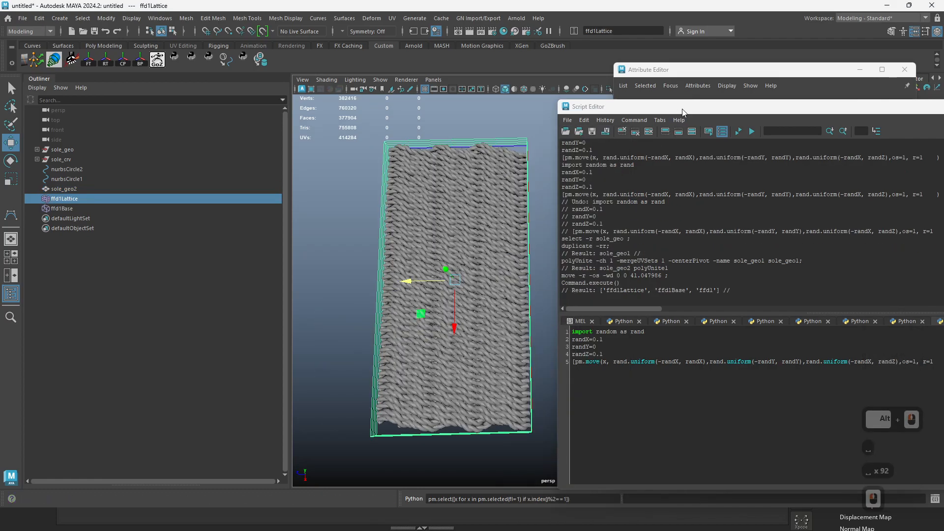
click(904, 70)
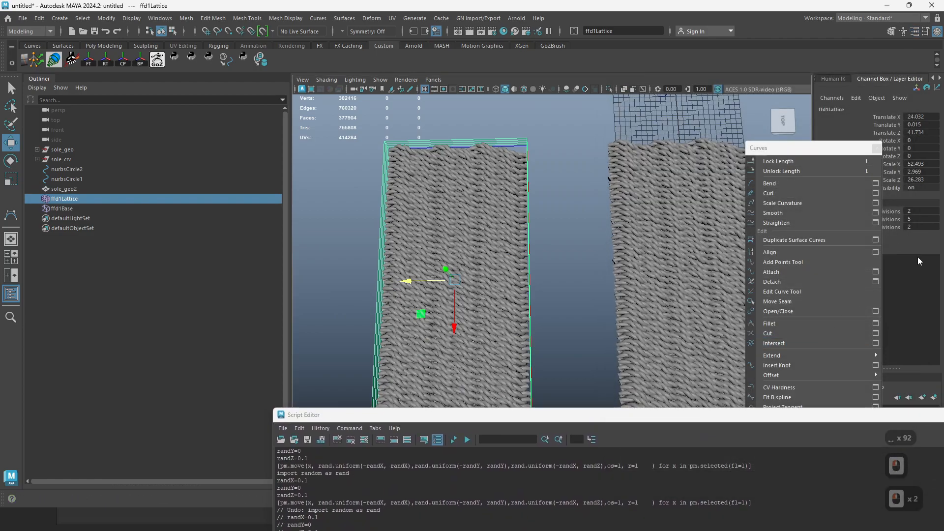
click(877, 148)
Step: Set the lattice divisions to S 12, T 2 and U 6
click(923, 219)
text(2)
double_click(923, 211)
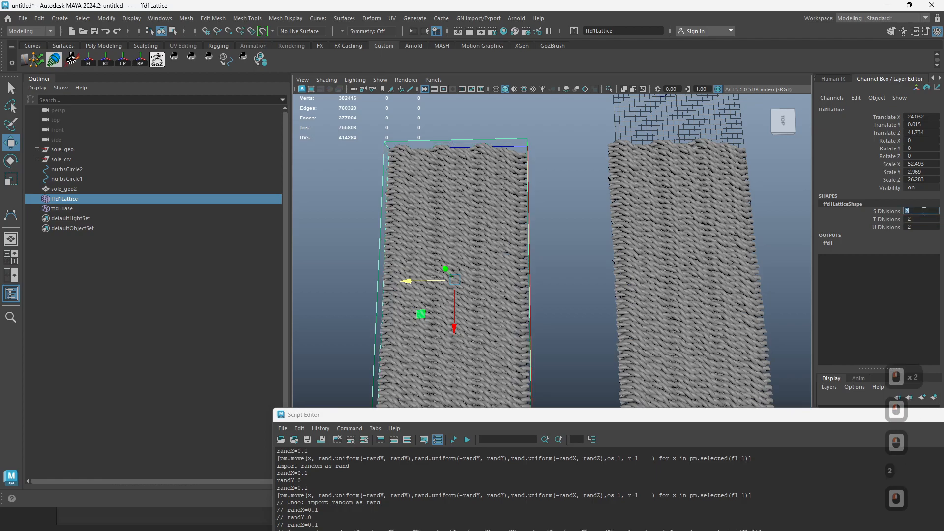
text(12)
double_click(922, 227)
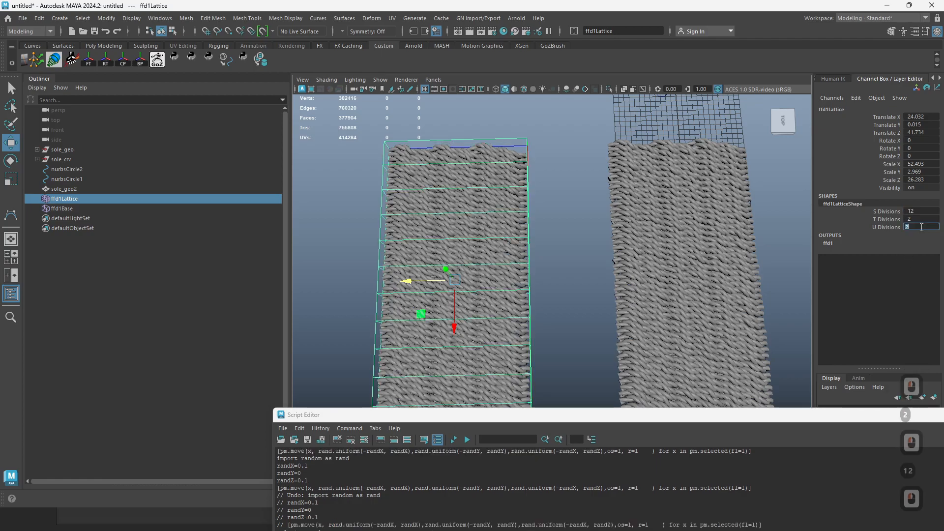
text(7)
key(Return)
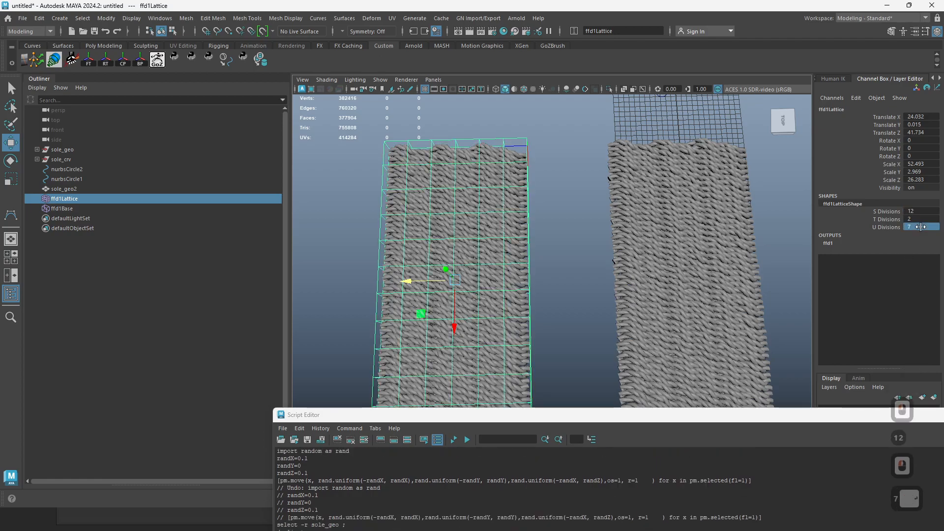
alt+drag(491, 275, 807, 227)
click(917, 226)
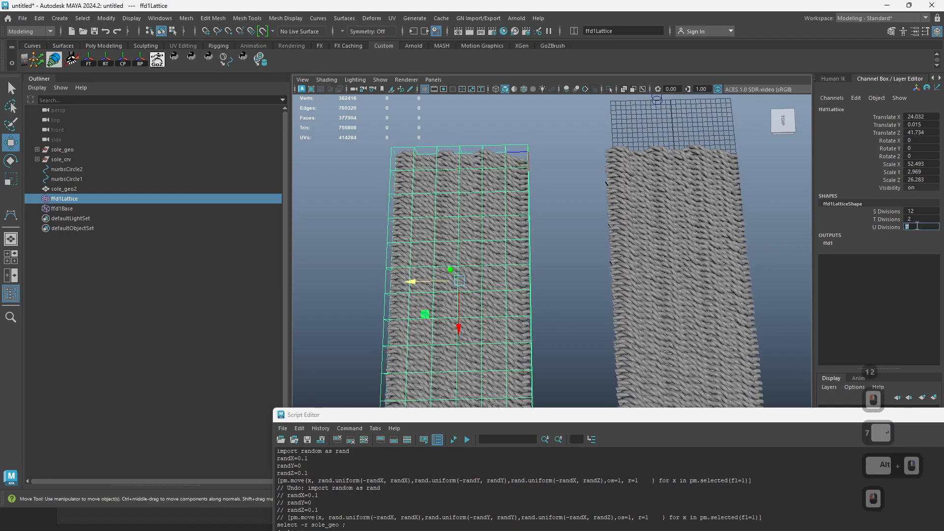
text(6)
key(Return)
Step: Select both corner lattice points at the +X end and scale them inward along Z to about 0.83 and again 0.89 with soft selection
alt+right_drag(534, 295, 489, 321)
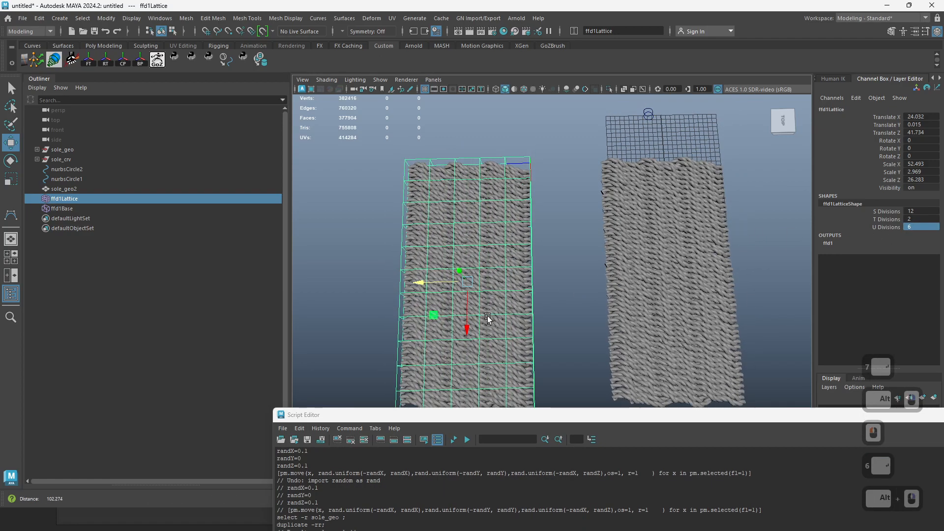
alt+middle_drag(489, 320, 514, 236)
alt+right_drag(514, 236, 540, 263)
alt+drag(540, 263, 482, 314)
alt+middle_drag(483, 315, 592, 304)
alt+drag(592, 303, 562, 331)
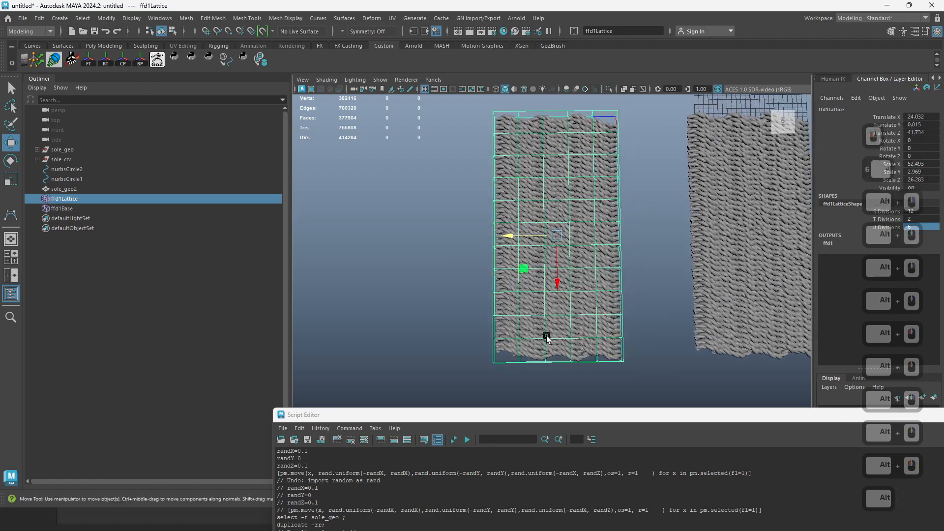
ctrl+right_drag(451, 362, 449, 362)
drag(481, 355, 499, 373)
mouse_move(611, 352)
shift+mouse_down()
mouse_move(631, 370)
mouse_move(684, 376)
shift+mouse_up()
key(b)
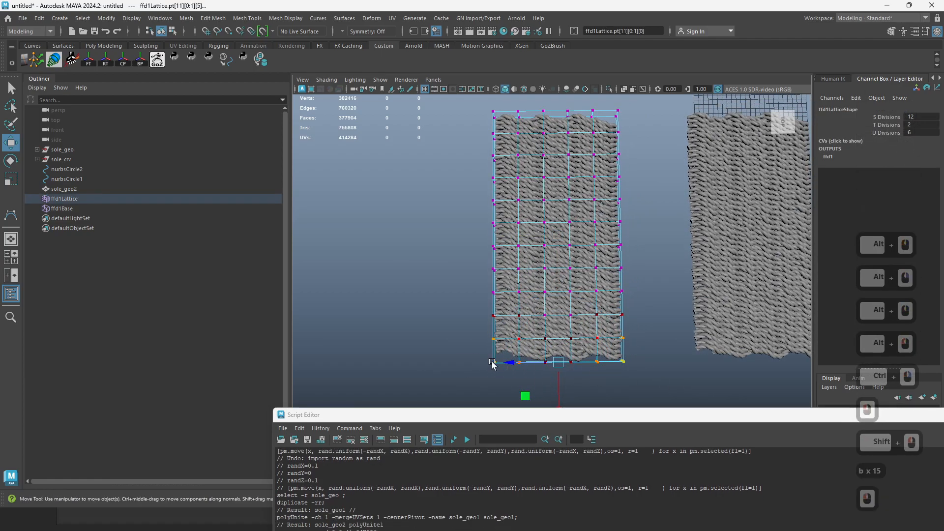
key(r)
mouse_move(511, 363)
mouse_down()
mouse_move(522, 365)
mouse_move(482, 365)
mouse_move(521, 363)
mouse_up()
key(b)
Step: Move the +X corner points about 1.57 and again about 1.47 units toward the origin along X, adjusting the falloff radius between moves
key(w)
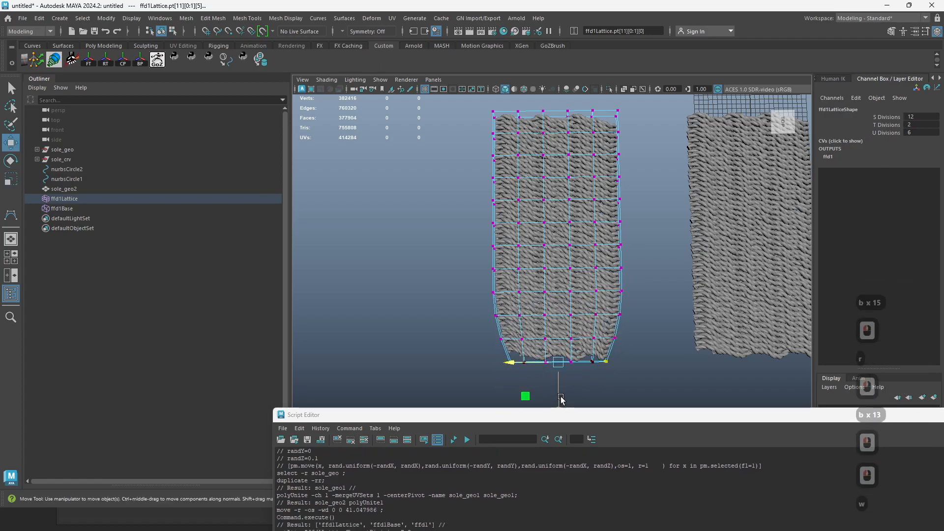
drag(558, 395, 559, 387)
key(q)
drag(623, 406, 626, 406)
key(w)
drag(559, 400, 559, 391)
key(q)
Step: Pull the lattice points halfway along the sole's side nearest the original weave inward about 2.56 units in Z with soft selection
alt+middle_drag(556, 222, 559, 296)
alt+right_drag(560, 298, 507, 298)
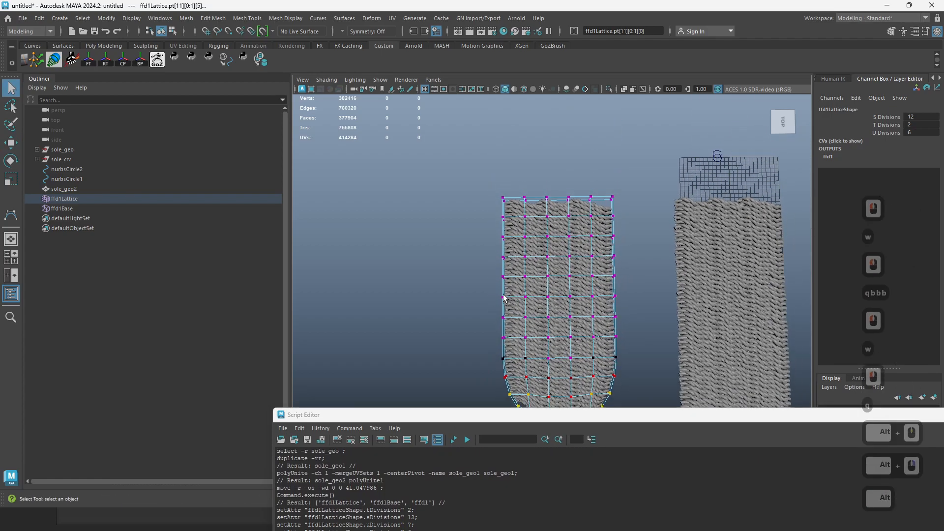
drag(576, 306, 638, 305)
key(ctrl+z)
key(ctrl+z)
key(w)
key(b)
drag(581, 330, 570, 328)
Step: Select the lattice row at the grid-side end and scale it along Z to about 0.86 twice, reducing the soft-selection radius between passes
drag(633, 204, 634, 205)
key(r)
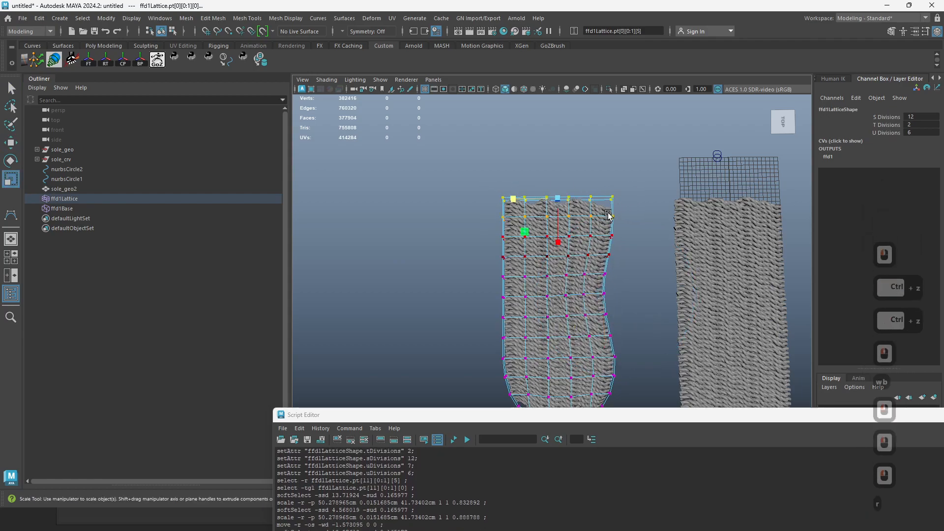
drag(515, 197, 521, 196)
key(b)
mouse_move(511, 195)
mouse_down()
mouse_move(453, 194)
mouse_move(527, 204)
mouse_up()
Step: Select both corners of the grid-side end and move them about 0.96 and again 1.19 units along X with decreasing falloff
click(545, 213)
key(q)
shift+drag(595, 191, 587, 214)
key(w)
key(b)
mouse_move(558, 246)
mouse_down()
mouse_move(541, 247)
mouse_move(558, 254)
mouse_up()
key(b)
key(q)
Step: Select the two middle lattice points of the +X end and extend them about 3.26 units along X with a wide soft-selection falloff
alt+right_drag(630, 285, 556, 359)
alt+middle_drag(553, 364, 531, 308)
drag(522, 329, 550, 336)
key(w)
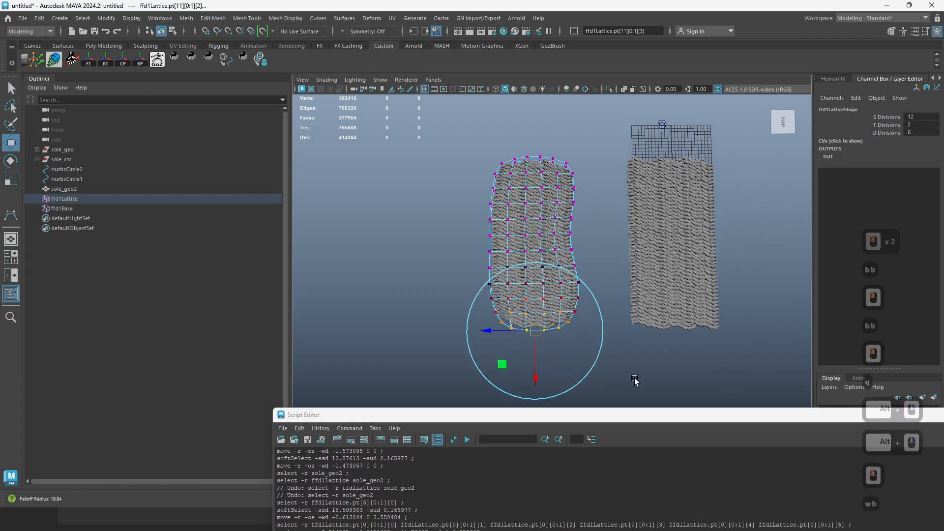
drag(675, 392, 677, 392)
drag(536, 374, 537, 382)
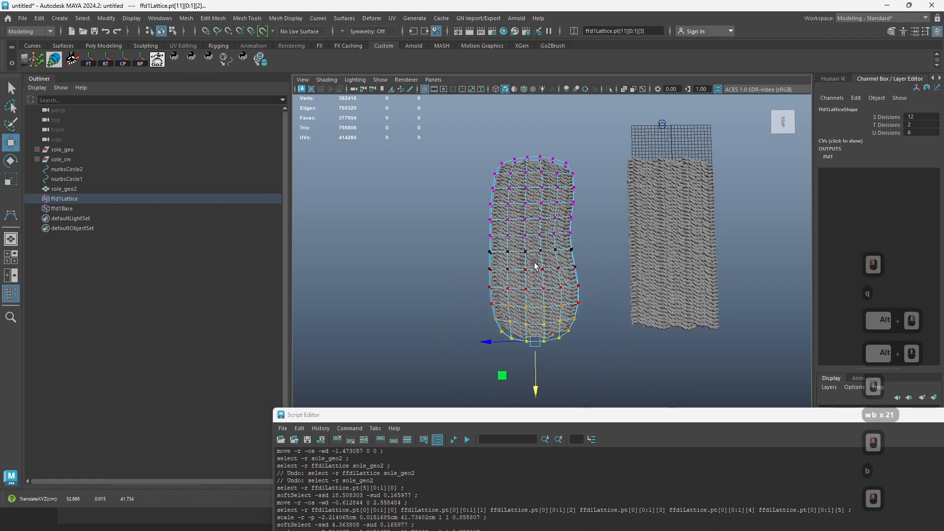
Step: Move the waist lattice points on the sole's inner side about 1.9 units in Z and -0.32 in X to deepen the curve
alt+middle_drag(564, 235, 564, 260)
drag(569, 237, 581, 260)
key(w)
drag(526, 253, 520, 253)
key(q)
Step: Select the deformed sole_geo2 mesh and delete its history to bake in the lattice shape
alt+right_drag(440, 250, 495, 282)
mouse_move(488, 266)
alt+mouse_down()
mouse_move(462, 226)
mouse_move(483, 246)
mouse_move(497, 234)
mouse_move(486, 255)
alt+mouse_up()
alt+right_drag(485, 256, 511, 275)
alt+drag(510, 274, 511, 330)
click(503, 318)
key(alt+shift+d)
alt+middle_drag(511, 330, 512, 305)
alt+right_drag(512, 306, 575, 306)
alt+middle_drag(575, 306, 540, 329)
Step: Select the edges along both long sides of sole_geo2 and flatten them in Y to about 0.36 with soft selection
right_drag(536, 315, 495, 305)
alt+right_drag(506, 298, 446, 192)
key(q)
drag(613, 367, 614, 368)
alt+right_drag(521, 290, 552, 282)
ctrl+right_drag(556, 231, 630, 147)
alt+right_drag(596, 209, 605, 214)
alt+drag(575, 250, 455, 241)
key(alt+w)
key(b)
alt+drag(521, 314, 547, 255)
alt+right_drag(566, 280, 630, 308)
alt+drag(630, 308, 530, 260)
key(r)
key(b)
drag(535, 223, 543, 270)
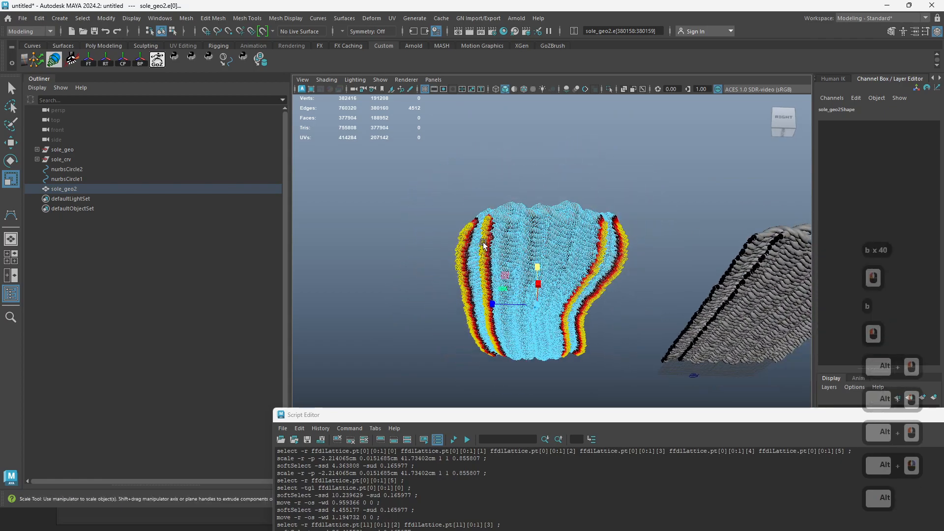
Step: Keep only one long side's edges selected and scale them along Z to about 0.70 and 0.79, enlarging the falloff between passes
key(q)
ctrl+drag(421, 173, 532, 378)
key(r)
drag(552, 317, 612, 310)
key(ctrl+z)
key(b)
key(w)
key(b)
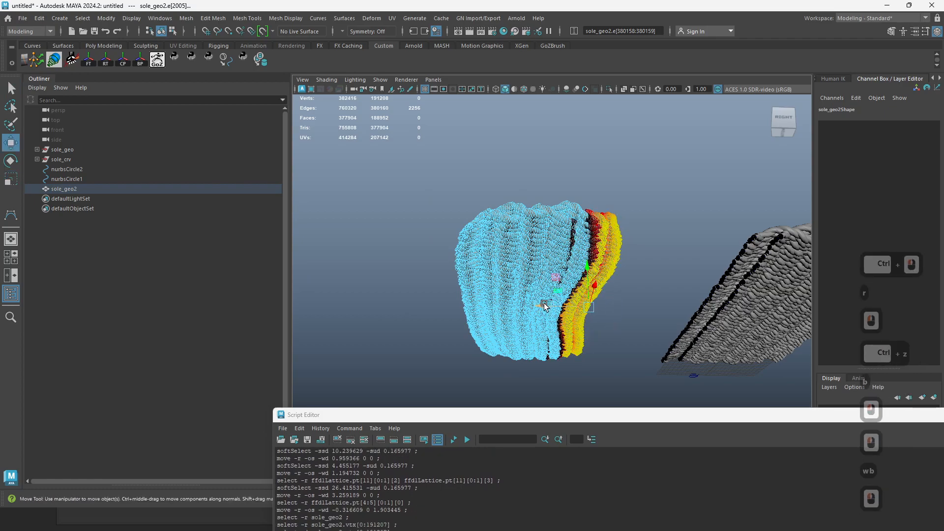
key(r)
alt+drag(551, 308, 540, 281)
Step: Select the edges along the opposite long side, scale them to about 0.62 along Z and move them about 0.3 units in Z
key(q)
drag(596, 321, 639, 341)
ctrl+right_drag(571, 264, 632, 185)
alt+drag(537, 247, 656, 339)
alt+right_drag(516, 275, 536, 283)
key(r)
mouse_move(428, 277)
mouse_down()
mouse_move(443, 276)
mouse_move(433, 278)
mouse_up()
key(w)
key(q)
Step: Return to object mode, clear the edge selection and select the whole sole_geo2 mesh
alt+right_drag(573, 283, 565, 277)
alt+drag(566, 278, 567, 324)
right_drag(567, 324, 602, 301)
click(639, 326)
alt+right_drag(639, 327, 619, 327)
alt+drag(619, 327, 579, 293)
alt+right_drag(579, 294, 567, 308)
click(567, 307)
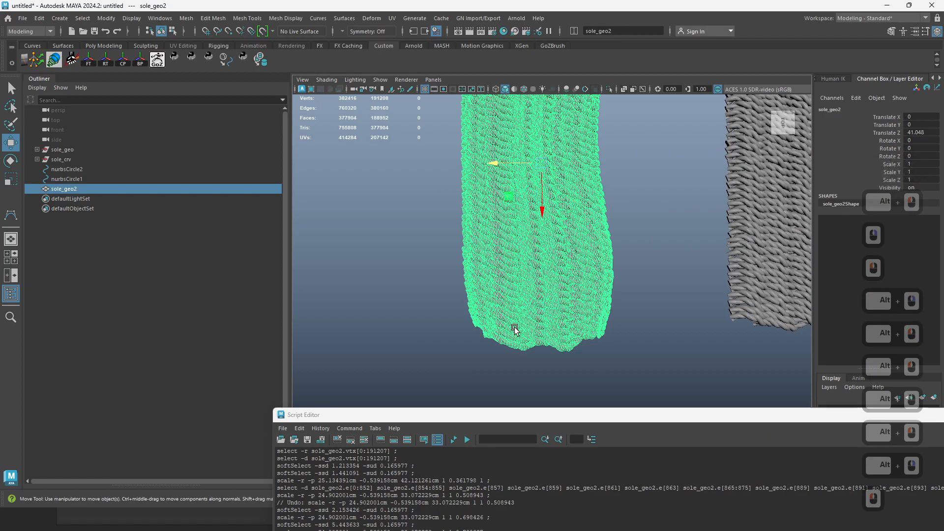
Step: Try pulling the rope ends at the sole's +X end with the SHAPES Grab Brush and undo the stroke
key(c)
click(520, 326)
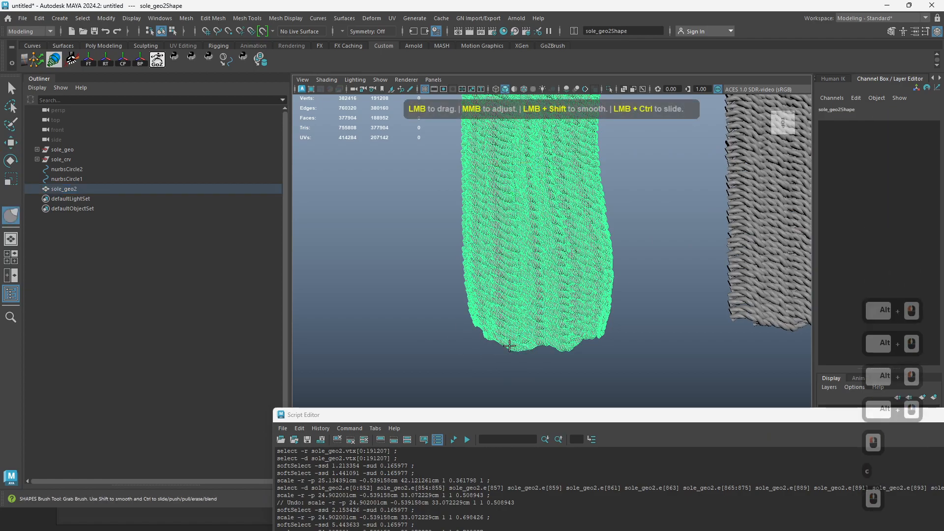
drag(509, 345, 508, 339)
key(ctrl+z)
key(q)
Step: Activate the sculpting Grab tool on sole_geo2, reduce its brush size and pull the rope ends at the +X end
mouse_move(524, 329)
right_down()
mouse_move(528, 302)
mouse_move(491, 266)
right_up()
click(514, 305)
shift+right_drag(531, 314, 531, 248)
drag(512, 301, 518, 315)
key(ctrl+z)
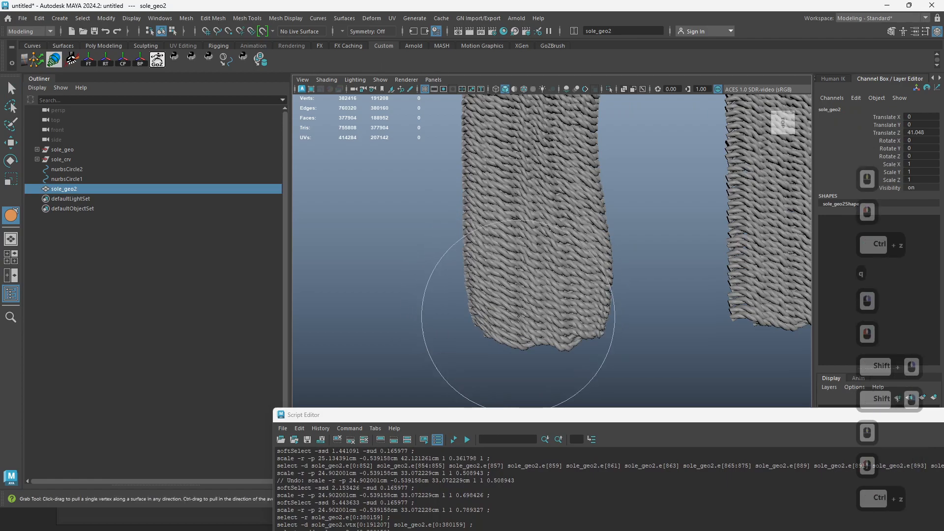
mouse_move(512, 302)
ctrl+right_down()
mouse_move(516, 249)
mouse_move(512, 303)
mouse_move(471, 320)
ctrl+right_up()
middle_drag(527, 326, 514, 326)
drag(563, 321, 561, 327)
Step: Try several grab strokes with different brush sizes on the rope ends at the +X end and undo them
middle_drag(562, 327, 548, 328)
drag(547, 330, 542, 330)
drag(539, 330, 535, 330)
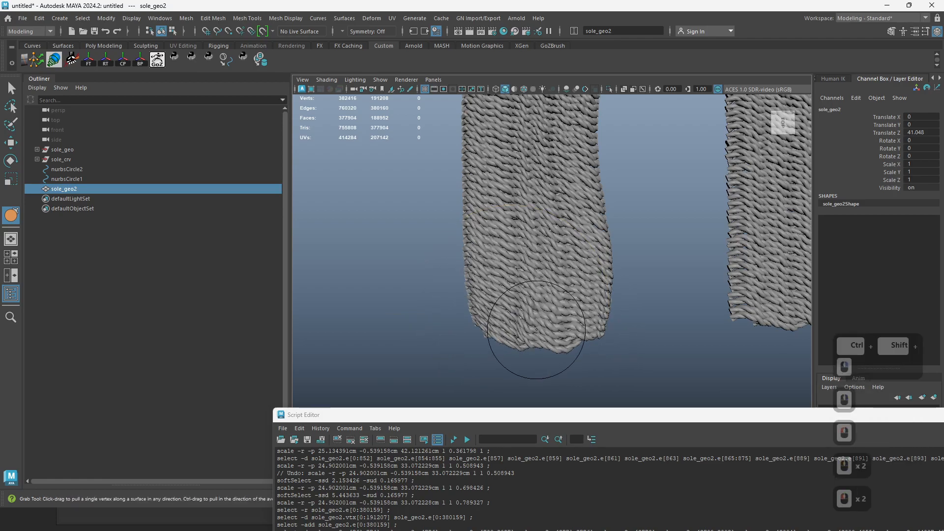
key(ctrl+z)
key(ctrl+z)
middle_drag(547, 326, 541, 329)
drag(538, 331, 528, 333)
key(ctrl+z)
middle_drag(524, 313, 532, 313)
mouse_move(532, 311)
mouse_down()
mouse_move(497, 324)
mouse_move(505, 290)
mouse_up()
key(ctrl+z)
Step: Shrink the Grab brush and nudge the rope ends at the outer corner of the +X end, undoing the last stroke
middle_drag(478, 316, 464, 317)
drag(474, 321, 479, 319)
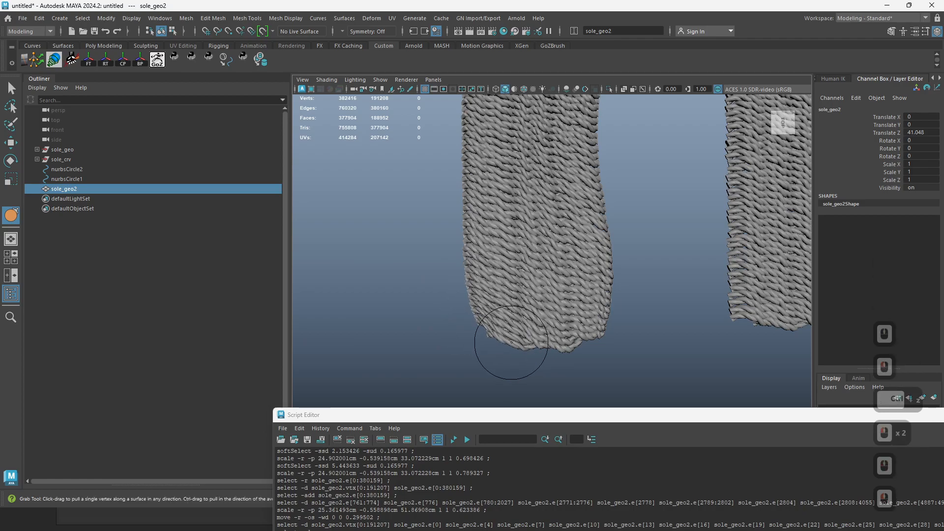
key(ctrl+z)
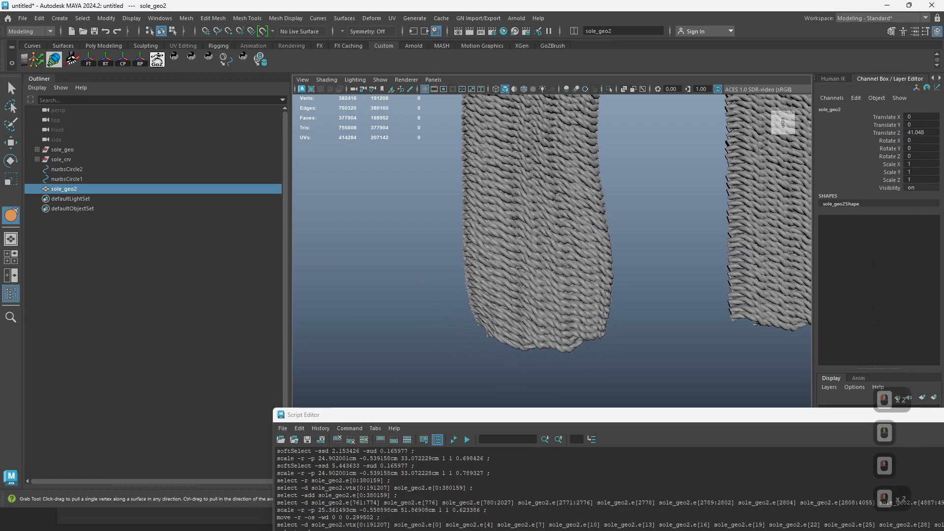
Step: Undo the last grab strokes, resize the Grab brush and pull the rope ends at the sole's narrow heel end
mouse_move(611, 187)
alt+mouse_down()
mouse_move(615, 275)
mouse_move(573, 226)
mouse_move(516, 223)
alt+mouse_up()
key(ctrl+z)
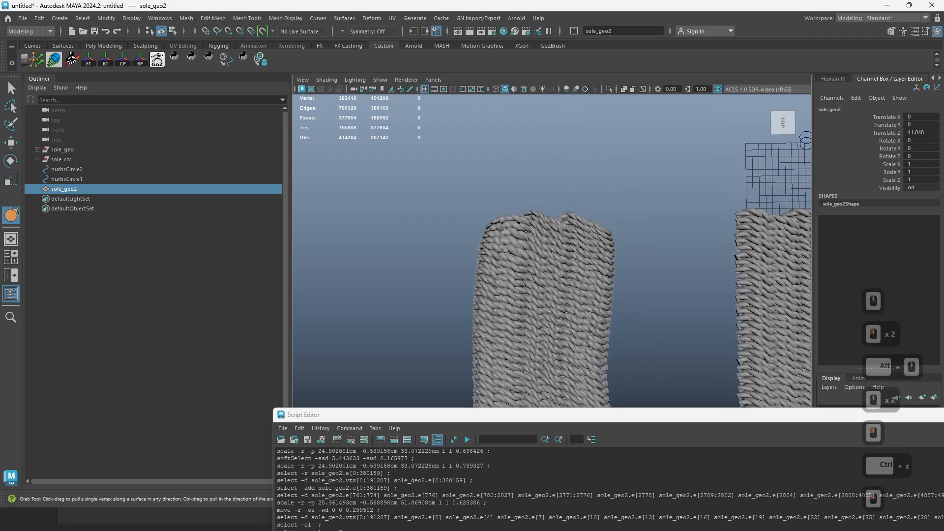
key(ctrl+z)
middle_drag(524, 253, 541, 254)
mouse_move(523, 249)
mouse_down()
mouse_move(524, 223)
mouse_move(536, 220)
mouse_up()
middle_drag(583, 225, 571, 225)
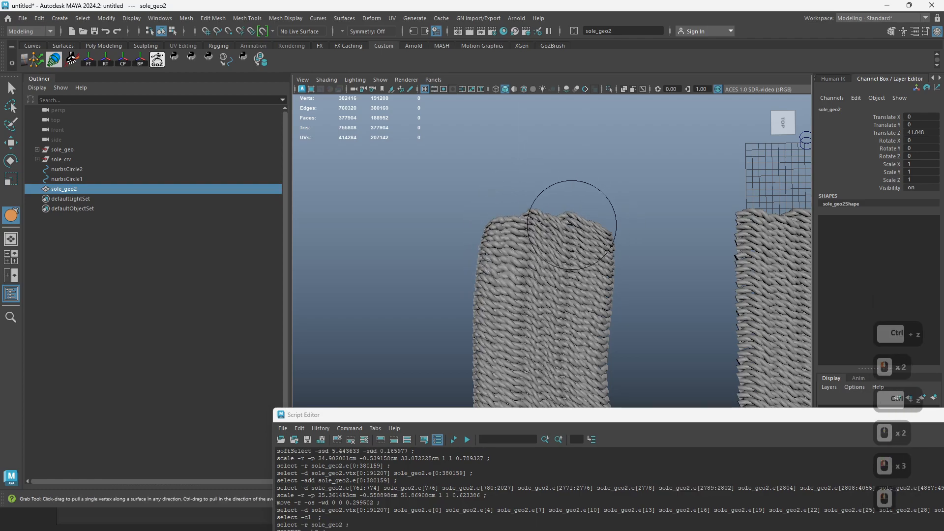
Step: Shrink the Grab brush and nudge the rope ends at the heel's corners, undoing one unwanted stroke
drag(590, 223, 590, 221)
key(ctrl+z)
middle_drag(592, 226, 584, 225)
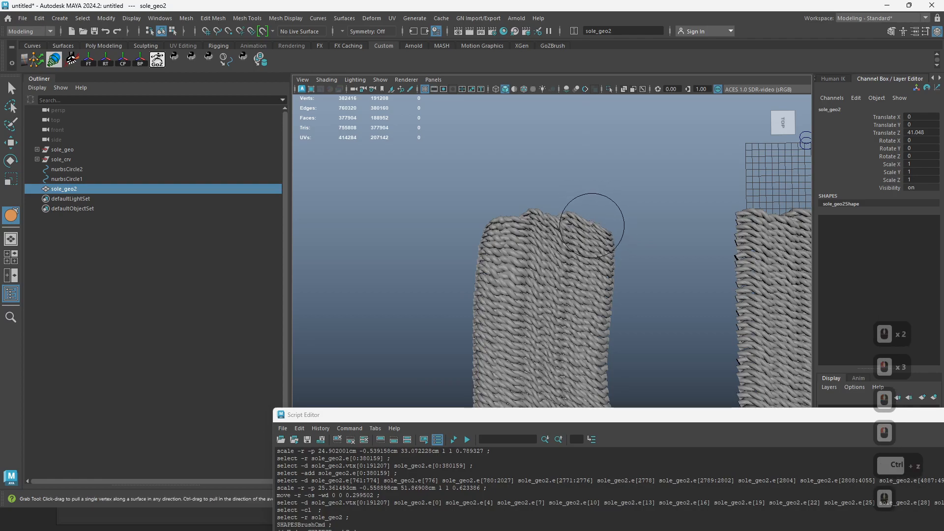
alt+drag(585, 226, 496, 233)
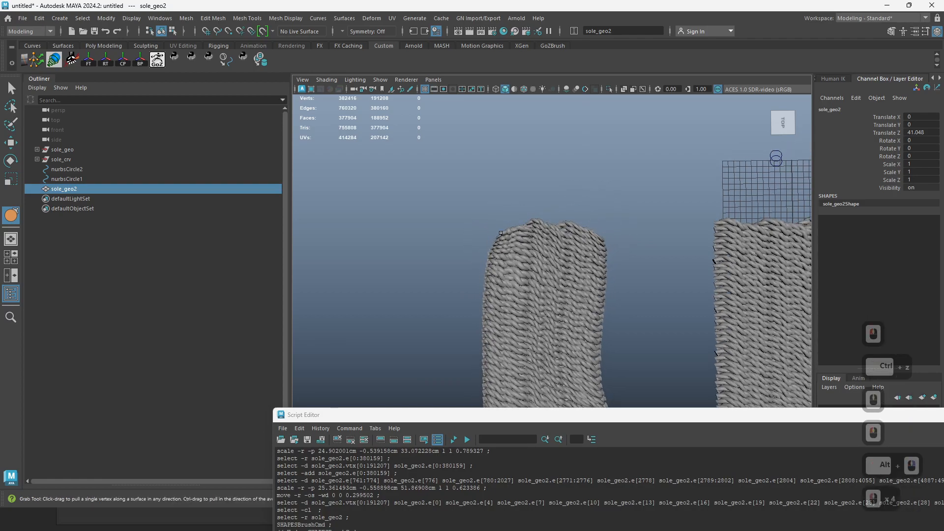
drag(606, 242, 603, 243)
key(q)
Step: Reactivate the Grab tool on sole_geo2 with a resized brush and undo a trial stroke near the toe end
alt+right_drag(649, 271, 577, 313)
click(650, 347)
alt+middle_drag(614, 306, 604, 185)
click(604, 185)
alt+right_drag(604, 185, 636, 197)
alt+middle_drag(635, 198, 586, 290)
click(545, 326)
mouse_move(565, 340)
shift+right_down()
mouse_move(527, 323)
mouse_move(552, 304)
shift+right_up()
middle_drag(547, 343, 566, 339)
drag(571, 332, 573, 323)
key(ctrl+z)
Step: Pull the sole's edges around the toe end into a rounder outline with small Grab strokes and deselect the mesh
middle_drag(566, 301, 573, 301)
drag(569, 331, 575, 328)
drag(494, 329, 492, 328)
drag(484, 269, 480, 268)
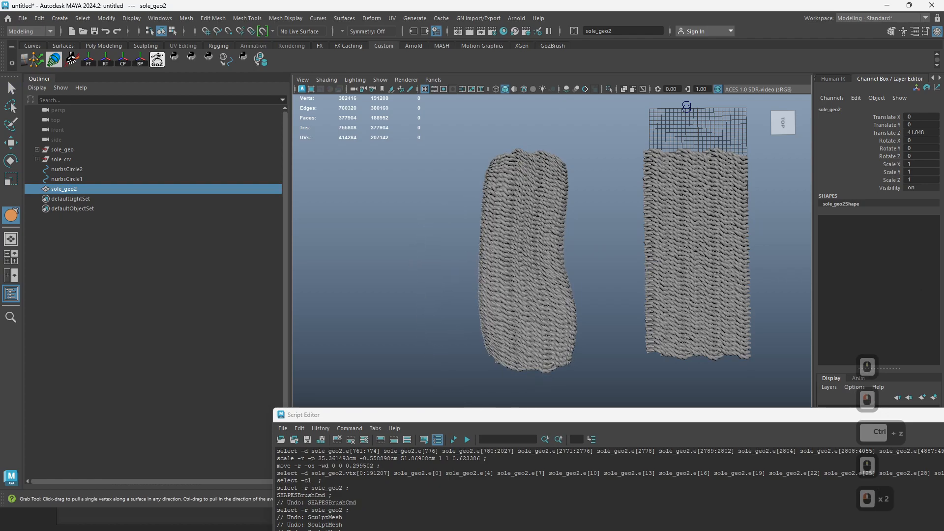
mouse_move(516, 359)
mouse_down()
mouse_move(536, 365)
mouse_move(563, 320)
mouse_up()
key(q)
click(613, 331)
Step: Inspect the shaped sole's outline and frame it in the top view
alt+right_drag(563, 315, 567, 341)
alt+drag(567, 341, 520, 346)
alt+right_drag(520, 347, 511, 329)
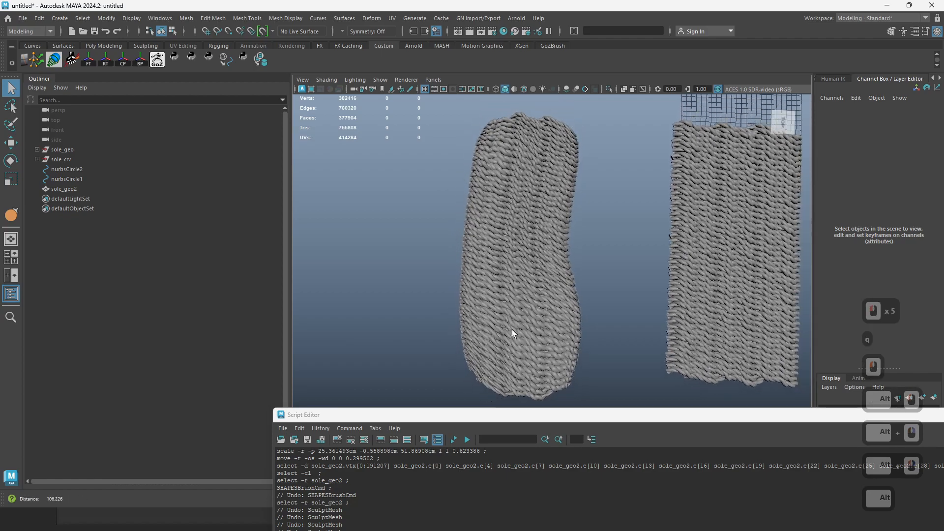
alt+middle_drag(512, 330, 537, 283)
alt+right_drag(536, 283, 544, 286)
alt+middle_drag(543, 286, 540, 299)
alt+right_drag(540, 299, 542, 306)
key(space)
drag(542, 305, 494, 311)
alt+right_drag(495, 312, 331, 222)
alt+right_drag(571, 329, 531, 305)
alt+middle_drag(640, 300, 497, 162)
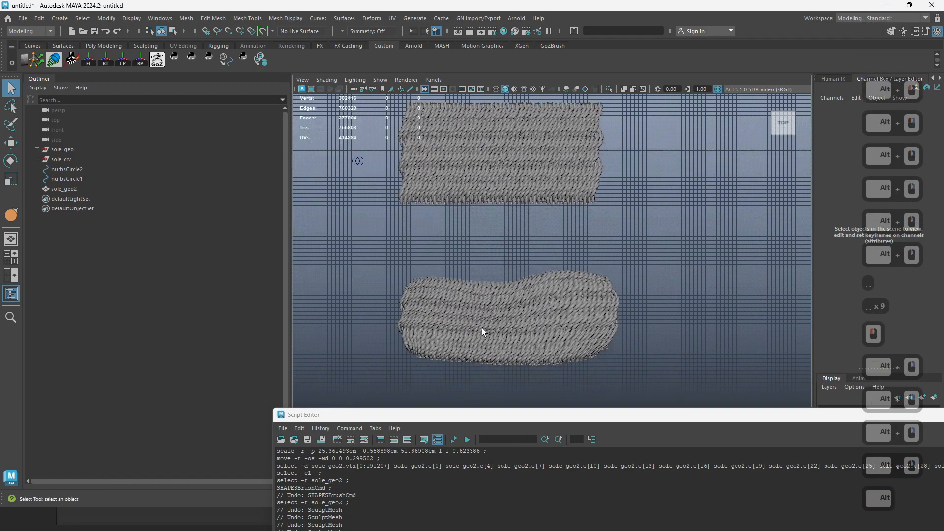
alt+middle_drag(483, 295, 488, 273)
alt+right_drag(491, 315, 528, 341)
alt+middle_drag(528, 340, 582, 297)
alt+right_drag(581, 297, 693, 351)
alt+middle_drag(484, 260, 483, 286)
alt+right_drag(484, 286, 476, 282)
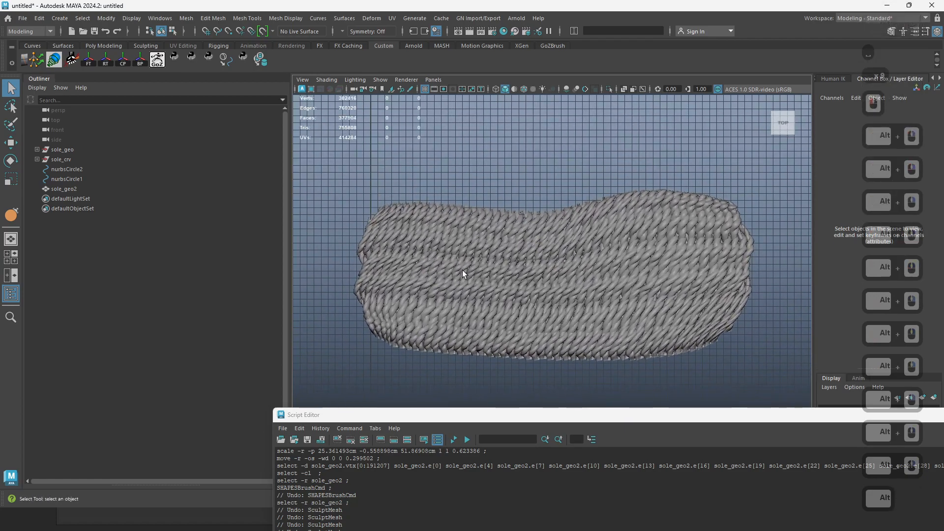
Step: Try tracing the sole's outline with the CV Curve Tool and undo the curve
key(space)
click(333, 110)
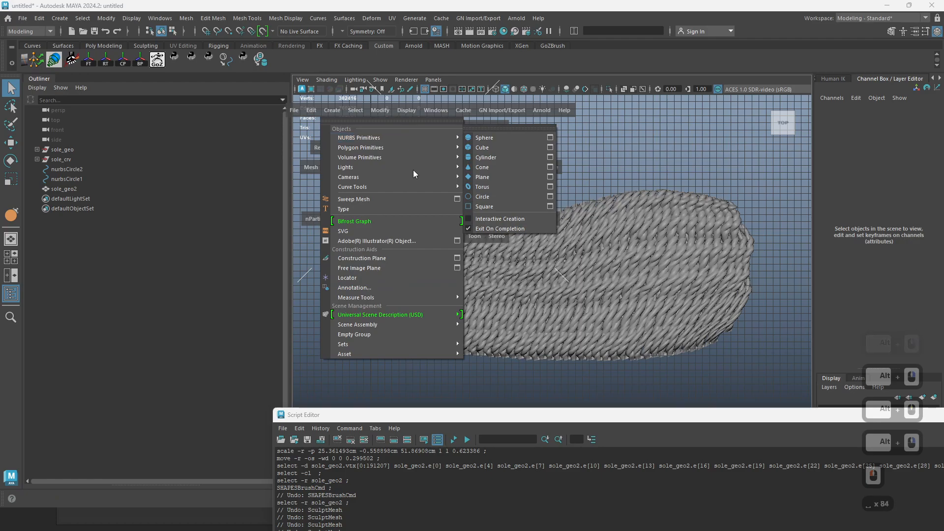
mouse_move(426, 187)
click(518, 189)
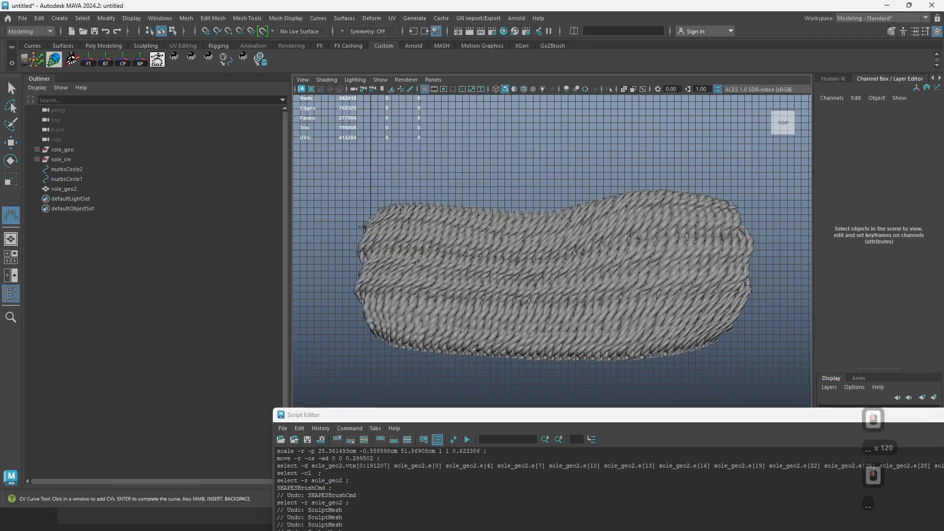
click(364, 267)
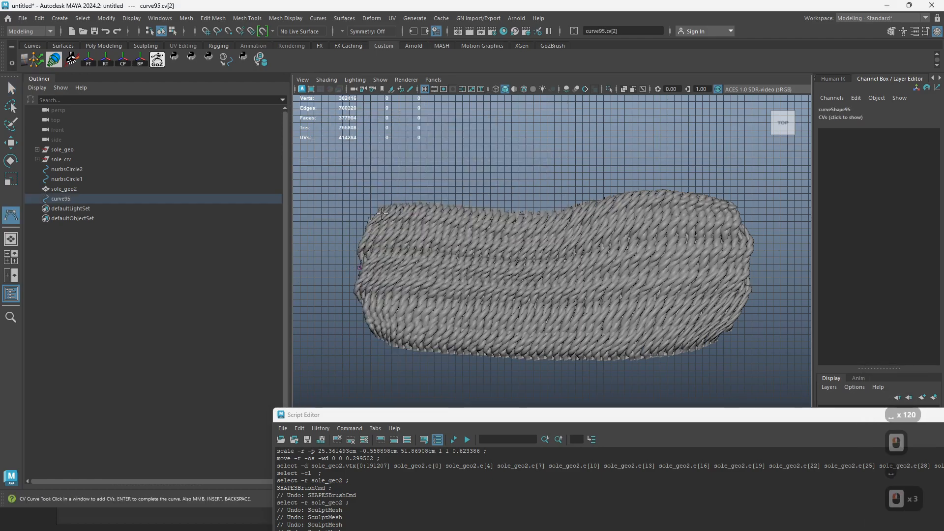
key(ctrl+z)
key(ctrl+z)
click(359, 248)
click(371, 221)
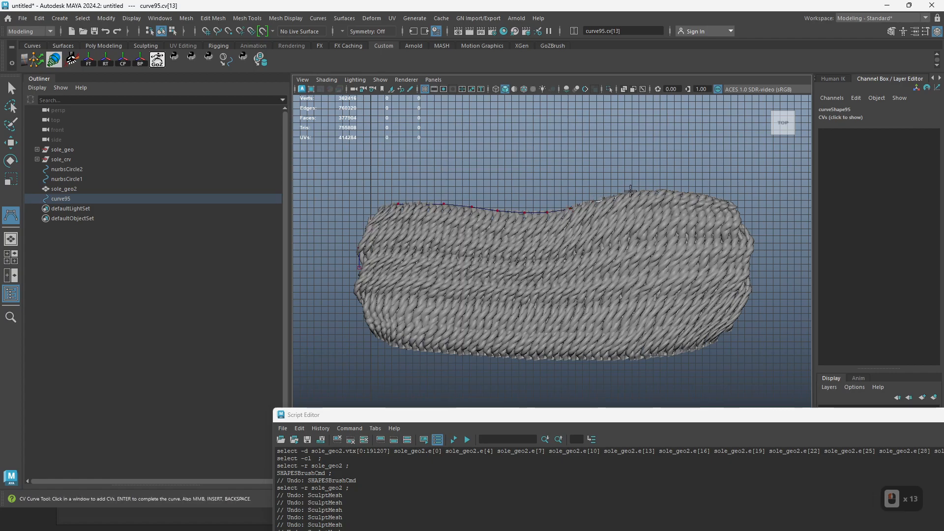
key(q)
key(ctrl+z)
Step: Trace a curve around the whole sole outline with the Pencil Curve Tool and isolate it
key(space)
click(390, 171)
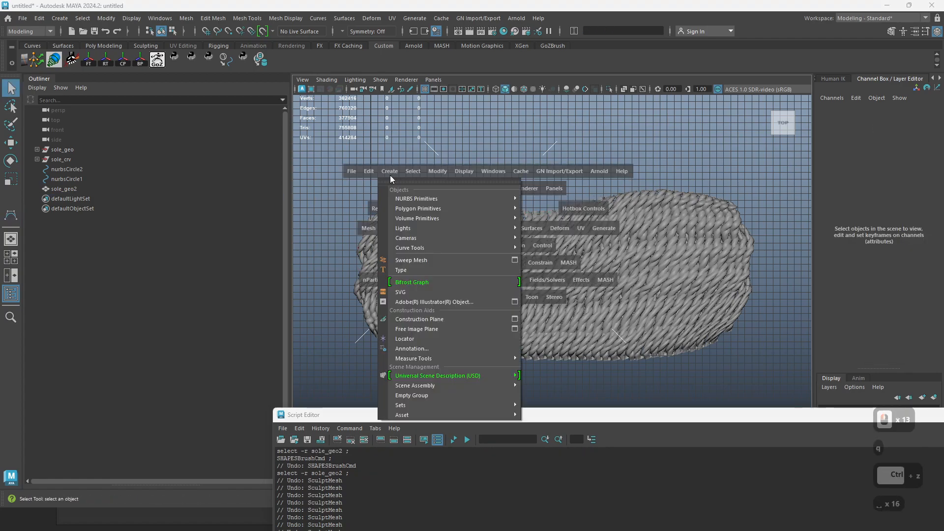
mouse_move(444, 246)
click(597, 279)
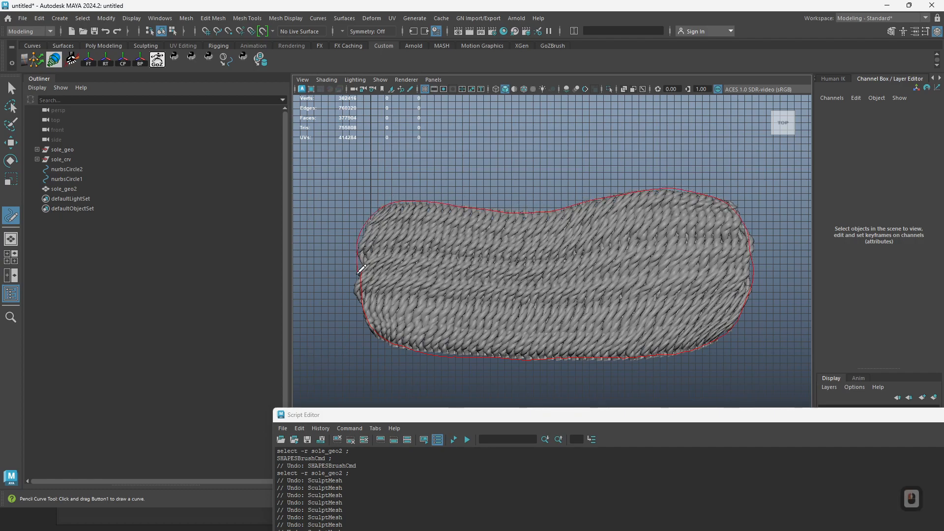
drag(358, 271, 373, 267)
alt+right_drag(382, 262, 403, 279)
key(alt+v)
alt+middle_drag(335, 265, 385, 264)
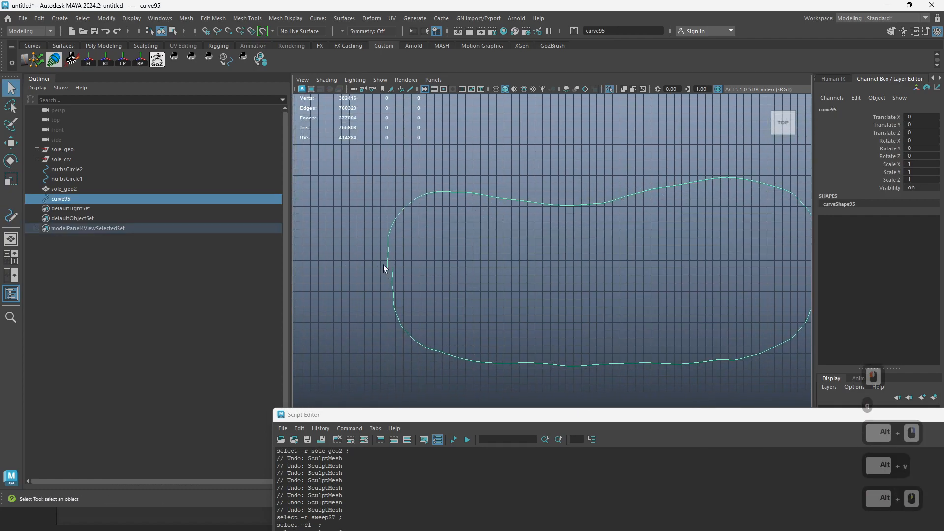
alt+right_drag(379, 264, 472, 280)
Step: Rebuild the outline curve with 99 spans and 1 Linear degree
key(space)
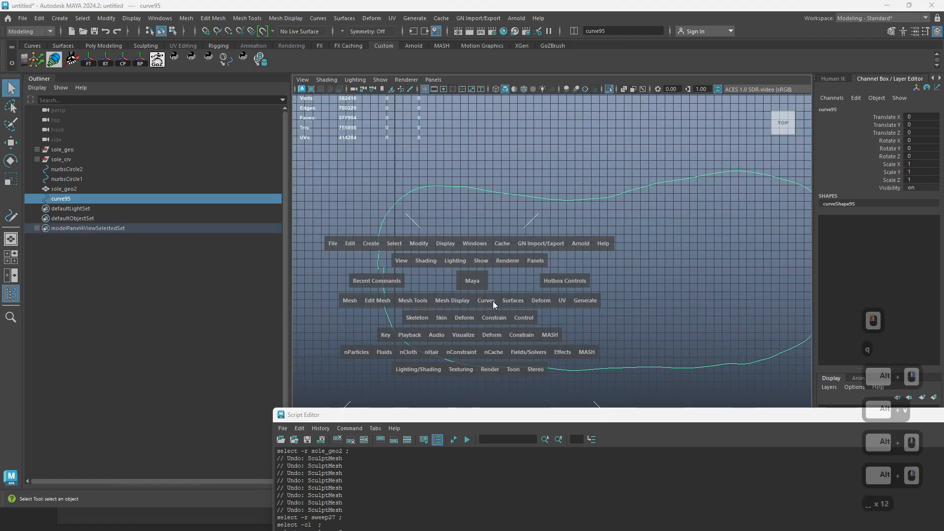
click(494, 302)
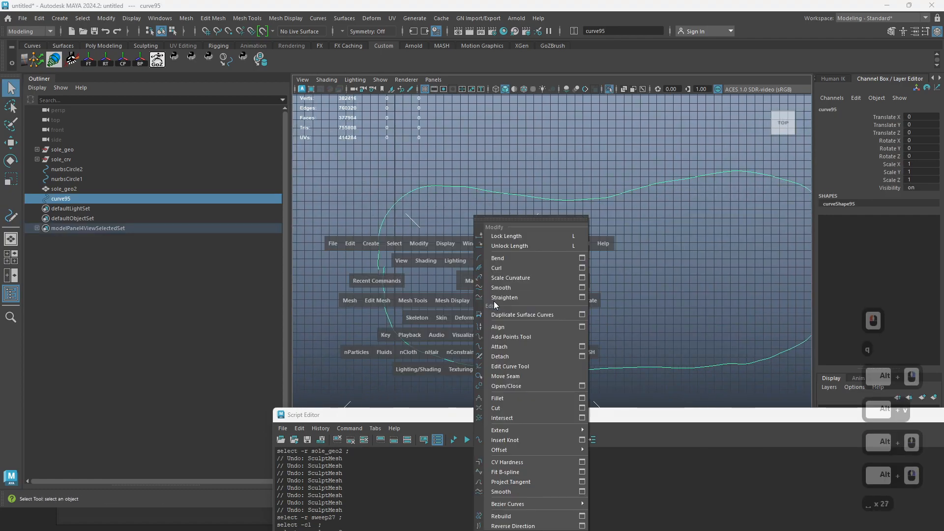
click(581, 516)
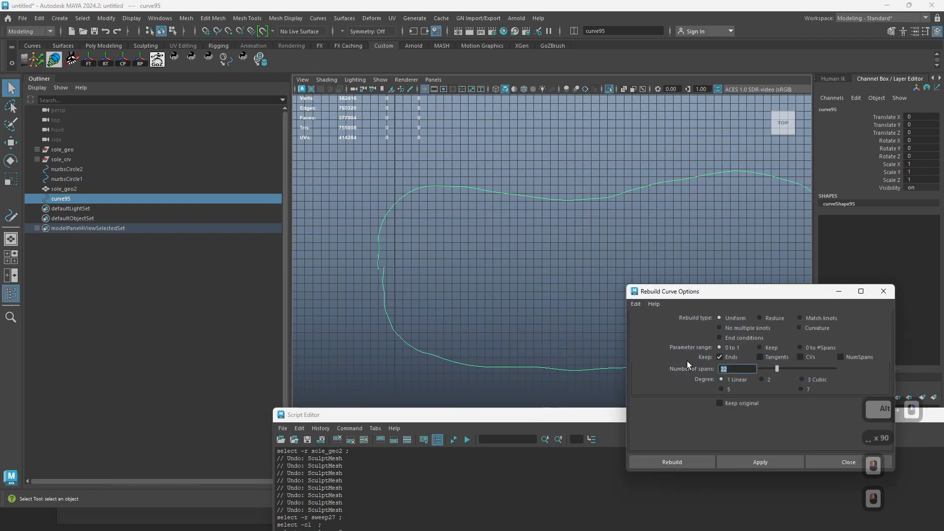
text(99)
click(760, 462)
alt+right_drag(615, 334, 400, 272)
key(ctrl+z)
Step: Smooth the rebuilt outline curve
key(space)
click(493, 301)
click(535, 289)
alt+middle_drag(400, 272, 450, 275)
alt+right_drag(450, 276, 493, 308)
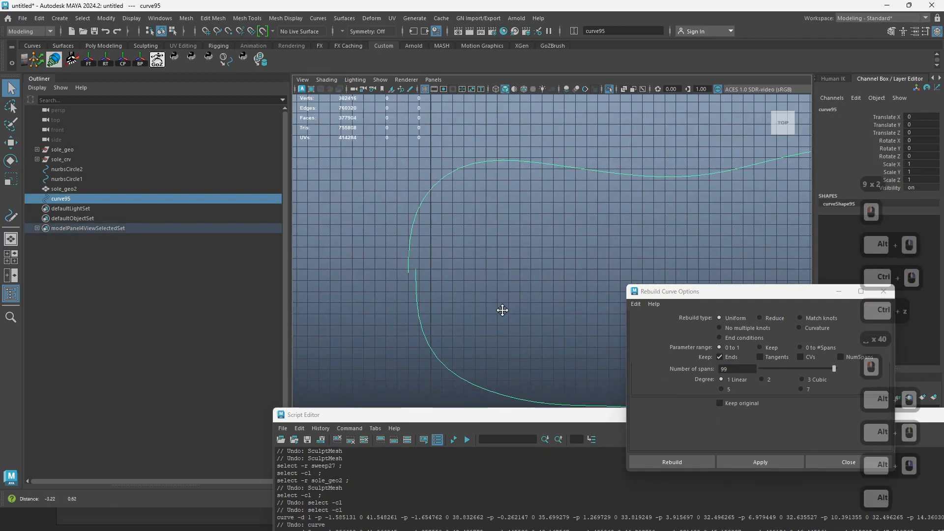
Step: Move the curve's two end CVs together at the heel with soft selection to close the gap
alt+middle_drag(493, 307, 519, 320)
right_drag(507, 299, 441, 296)
click(439, 280)
key(w)
key(b)
drag(492, 312, 469, 319)
key(q)
drag(427, 272, 432, 288)
key(w)
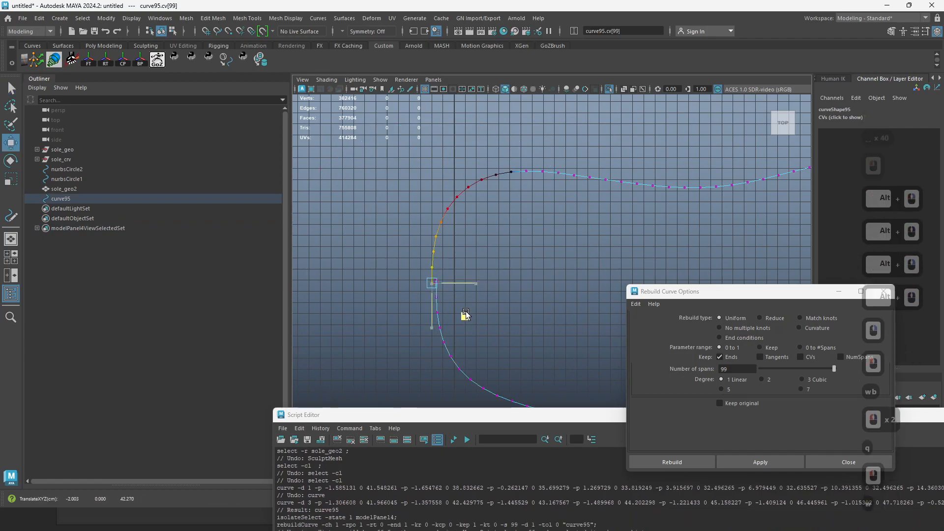
drag(469, 315, 467, 314)
key(q)
Step: Select the outline curve in the perspective view and rebuild it with 155 spans and 1 Linear degree
alt+right_drag(516, 263, 497, 242)
key(space)
drag(569, 270, 585, 159)
alt+right_drag(560, 211, 526, 209)
alt+middle_drag(526, 209, 501, 221)
alt+drag(502, 222, 436, 220)
alt+right_drag(436, 219, 482, 221)
right_drag(501, 221, 542, 181)
drag(541, 181, 518, 231)
alt+middle_drag(504, 295, 497, 255)
alt+right_drag(495, 256, 543, 261)
alt+right_drag(472, 221, 524, 293)
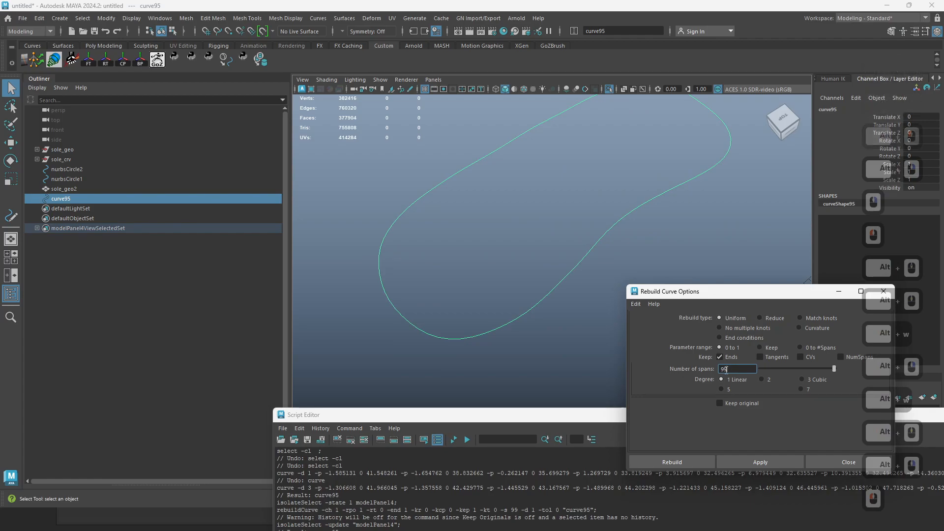
drag(732, 370, 707, 371)
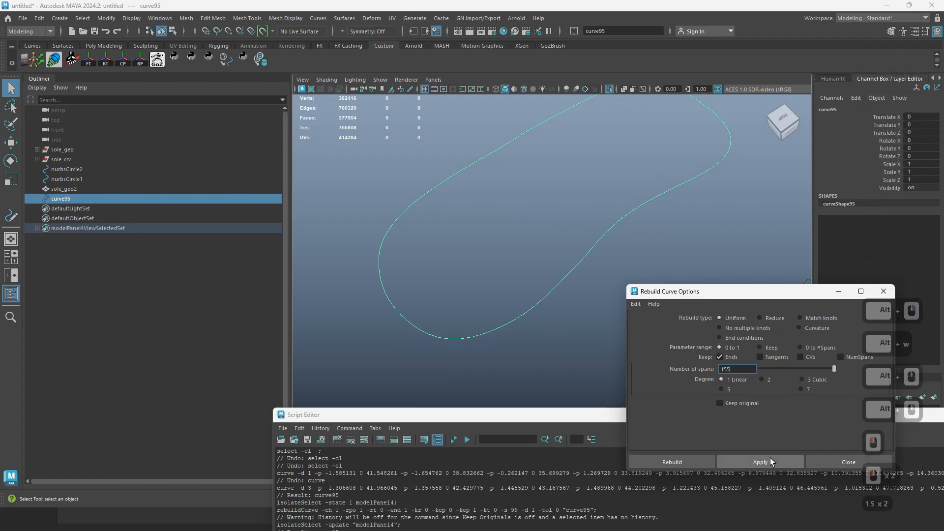
click(768, 461)
ctrl+right_drag(556, 289, 464, 291)
key(ctrl+z)
right_drag(503, 329, 479, 317)
drag(497, 300, 529, 347)
Step: Turn off isolation and move a side CV near the heel with reduced soft selection to fit the rope edge
click(609, 89)
alt+drag(546, 255, 428, 268)
ctrl+right_drag(428, 268, 478, 248)
click(443, 250)
key(w)
key(b)
drag(442, 249, 401, 252)
key(q)
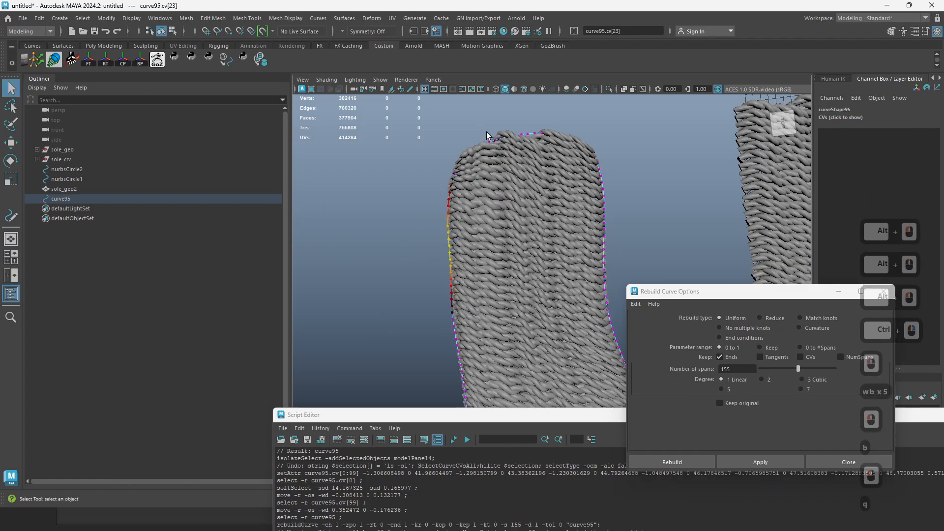
Step: Move the curve's CVs at both heel corners to follow the rope edge, undoing the accidental selection of sole_geo2
drag(454, 144, 472, 167)
key(w)
key(q)
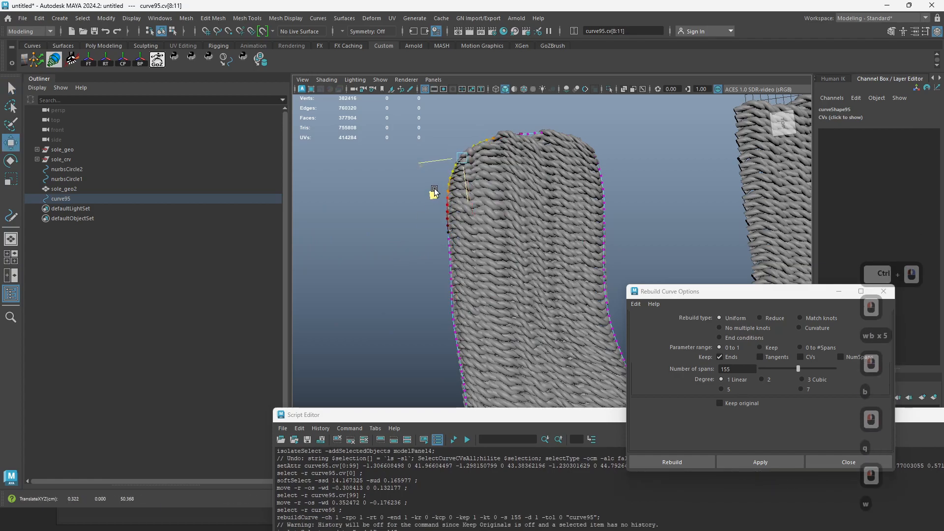
drag(566, 129, 588, 152)
key(w)
click(541, 180)
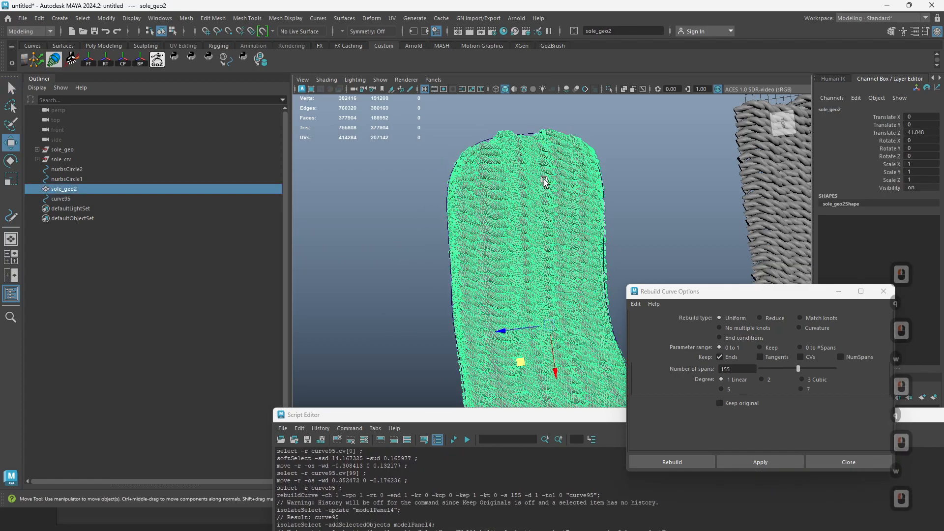
key(ctrl+z)
drag(546, 181, 545, 184)
key(q)
Step: Adjust the curve's CVs at the toe end and return to object selection of the whole curve
alt+right_drag(558, 185, 517, 222)
alt+middle_drag(545, 376, 497, 259)
alt+right_drag(484, 271, 538, 289)
drag(527, 258, 501, 299)
key(w)
key(q)
right_drag(444, 268, 474, 229)
Step: Set the Curl Curves options to a curl amount of 0.872 and a curl frequency of 1.946
key(space)
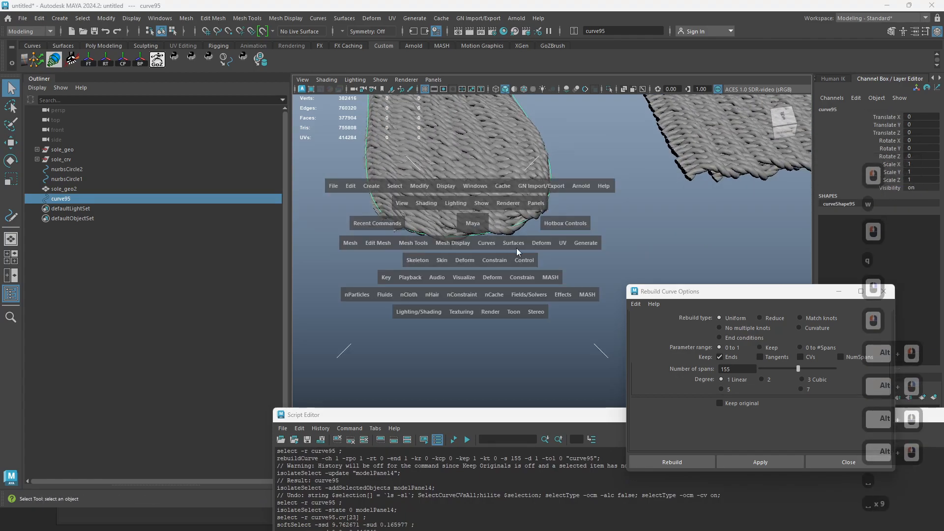
click(483, 244)
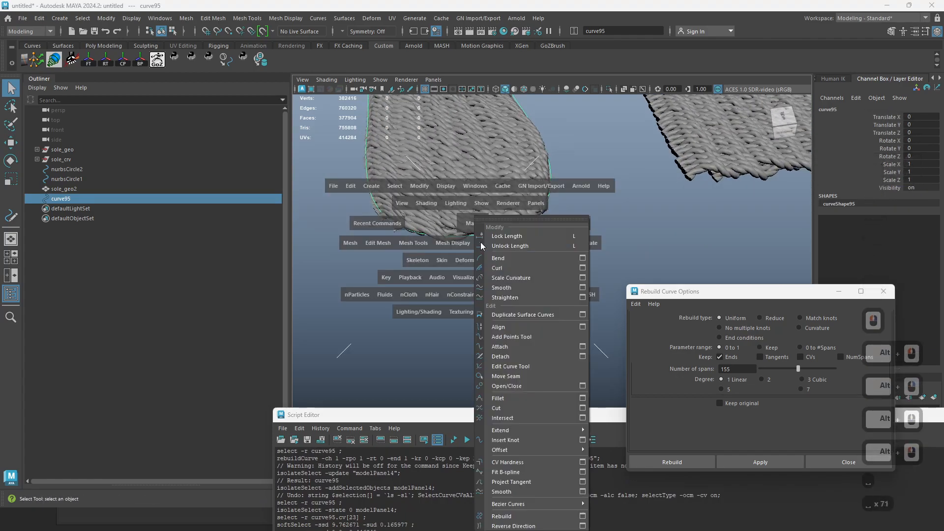
click(583, 268)
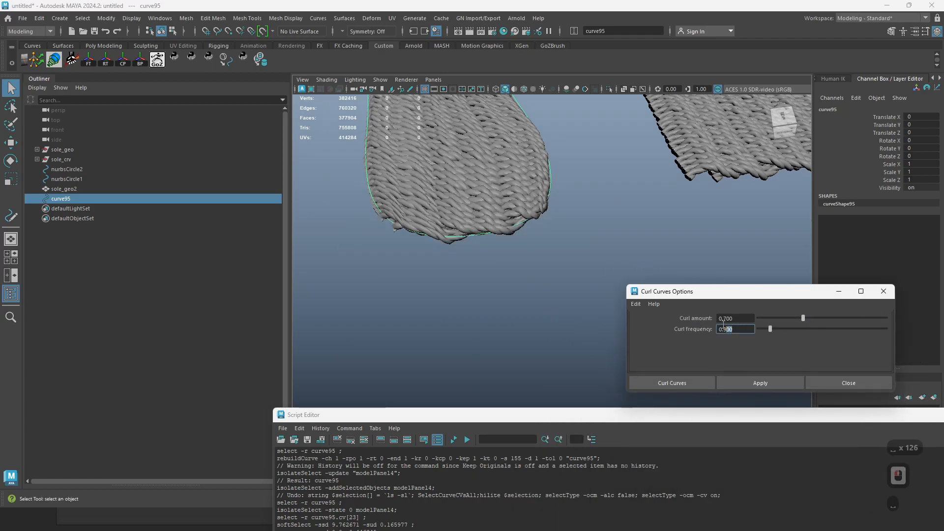
double_click(731, 329)
click(787, 327)
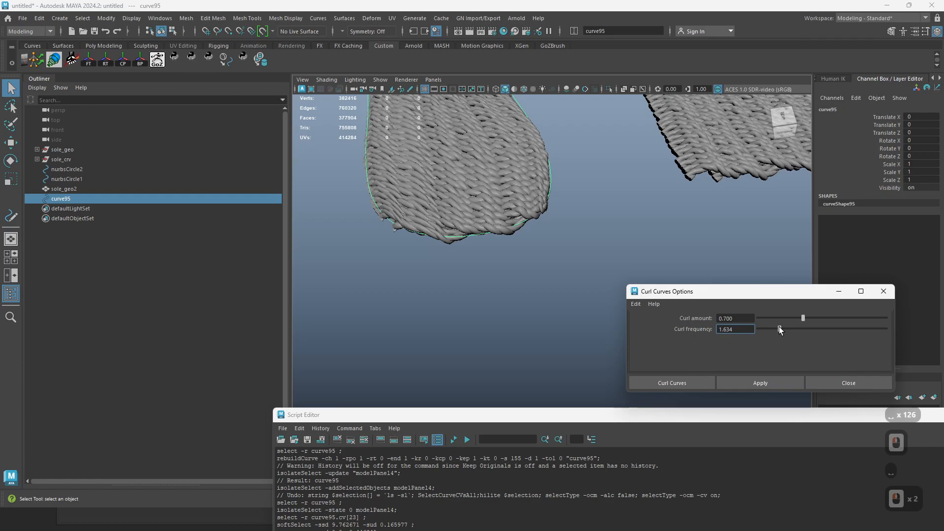
click(780, 327)
drag(801, 318, 807, 314)
click(806, 315)
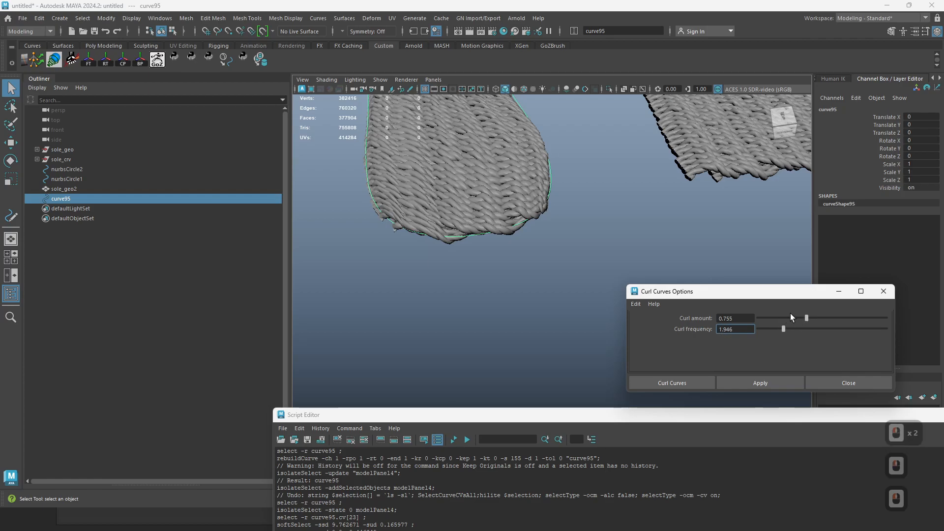
drag(813, 316, 813, 315)
Step: Try curling the 155-span outline curve with these settings and undo it
click(778, 383)
alt+drag(418, 207, 624, 512)
key(ctrl+z)
Step: Rebuild the outline curve with 333 spans and 3 Cubic degree
key(space)
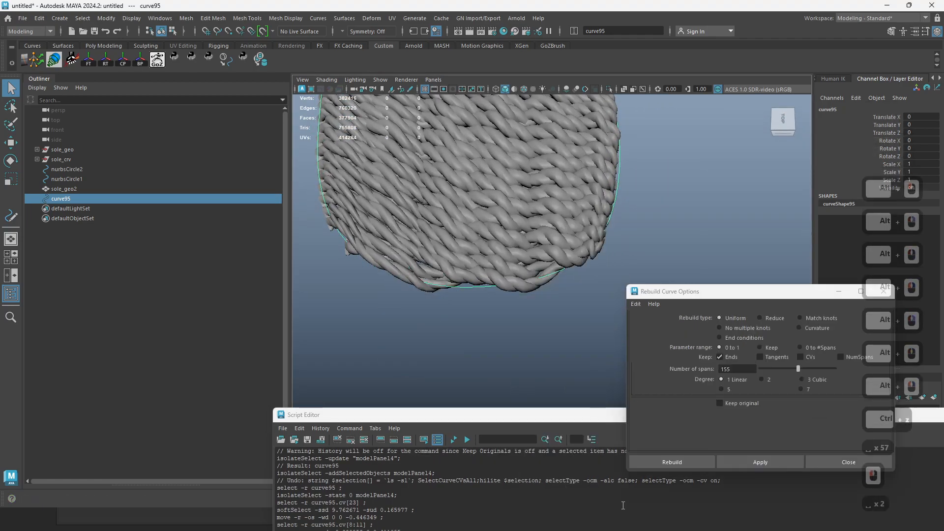
click(737, 369)
text(333)
click(801, 379)
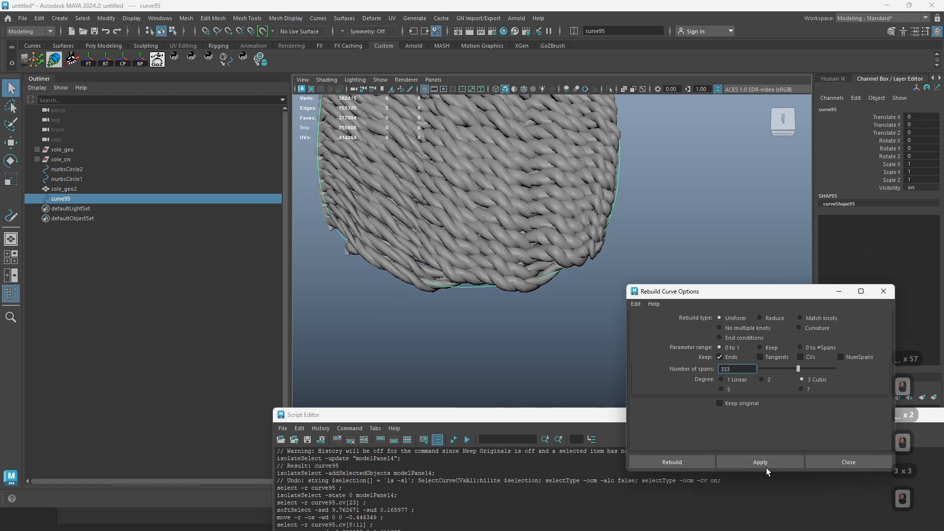
click(761, 462)
alt+drag(558, 326, 491, 296)
ctrl+click(491, 296)
key(ctrl+z)
Step: Close the rebuild options and curl the outline curve with amount 0.872 and frequency 1.946
click(883, 291)
key(space)
drag(550, 308, 651, 266)
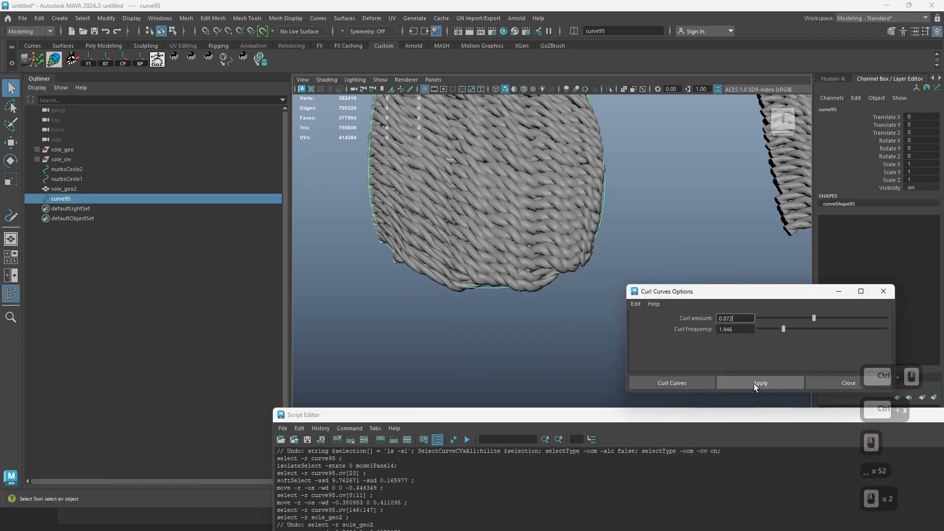
click(754, 383)
alt+drag(583, 341, 510, 319)
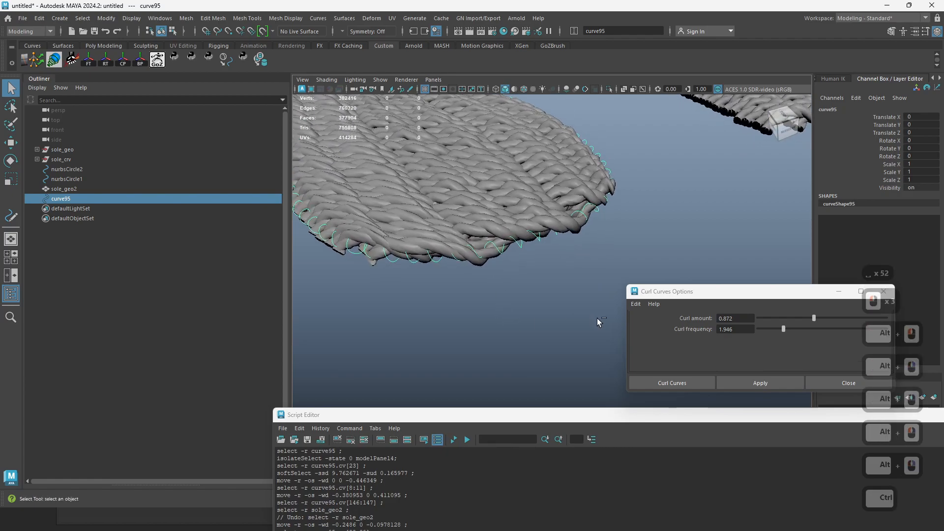
Step: Undo the last curl, and try curling the outline curve with amount 1.167 and frequency 1.790, undoing the attempts
key(ctrl+z)
click(832, 319)
click(761, 384)
alt+drag(610, 325, 580, 315)
click(782, 329)
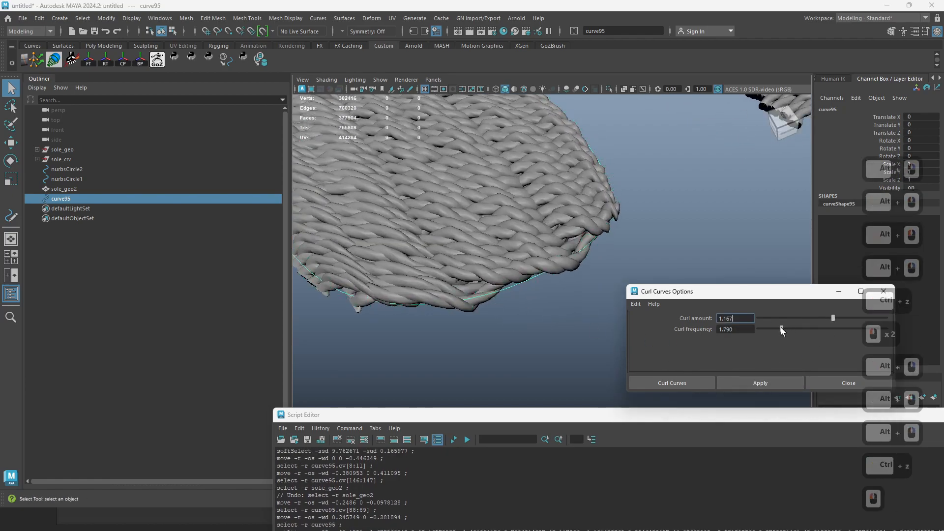
click(768, 382)
alt+drag(581, 328, 801, 334)
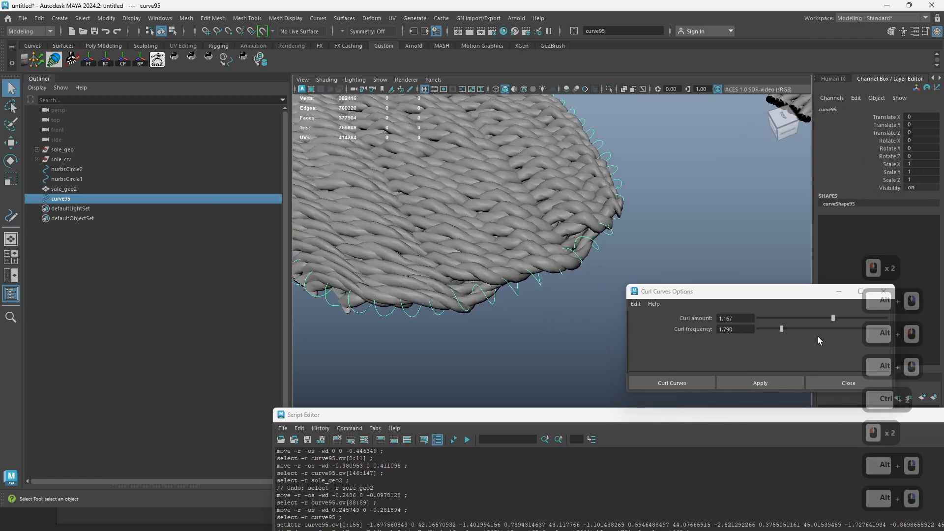
key(ctrl+z)
Step: Try curling the outline curve at progressively lower curl frequencies with amount 1.167, undoing each attempt
click(780, 329)
click(777, 329)
click(769, 382)
alt+drag(562, 333, 521, 326)
alt+right_drag(521, 325, 477, 321)
alt+drag(477, 321, 679, 335)
key(ctrl+z)
click(774, 329)
click(768, 383)
key(ctrl+z)
Step: Try curling the outline curve at frequency 0.973 with curl amounts of 1.167 and 1.261
click(771, 330)
click(769, 383)
alt+drag(523, 344, 555, 279)
alt+right_drag(555, 279, 583, 257)
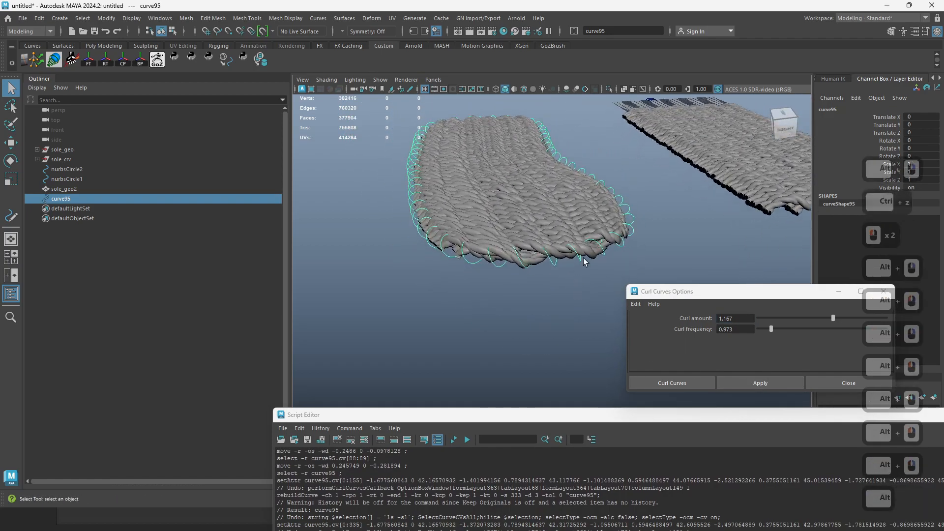
mouse_move(615, 252)
alt+mouse_down()
mouse_move(601, 250)
mouse_move(606, 257)
alt+mouse_up()
drag(833, 317, 839, 317)
click(752, 383)
Step: Inspect the curled outline curve around the sole's edge and undo the curl
alt+right_drag(527, 306, 470, 295)
alt+drag(470, 295, 474, 276)
alt+right_drag(474, 276, 507, 269)
alt+drag(507, 269, 465, 276)
alt+right_drag(465, 276, 537, 311)
alt+middle_drag(537, 311, 498, 318)
alt+right_drag(517, 315, 494, 272)
alt+middle_drag(494, 271, 516, 289)
alt+drag(516, 290, 510, 299)
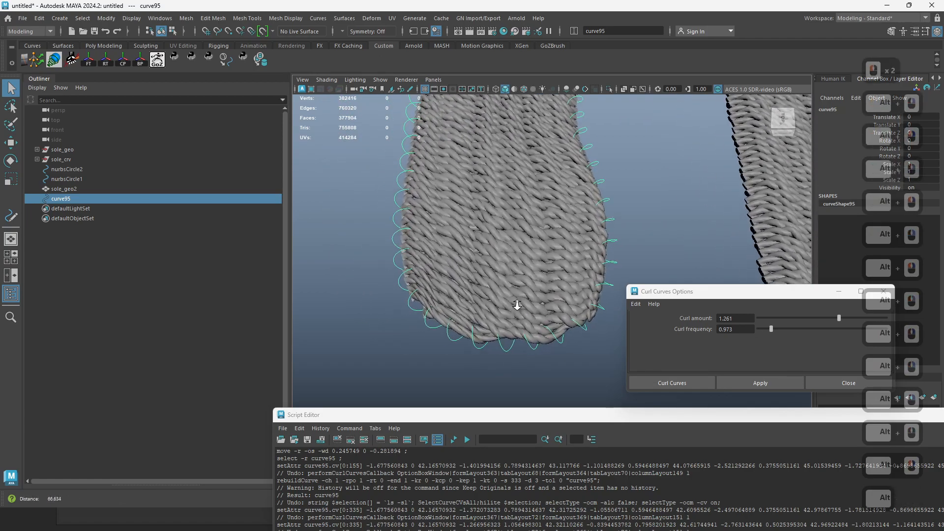
alt+right_drag(509, 299, 531, 319)
alt+drag(531, 320, 521, 317)
alt+right_drag(521, 318, 520, 317)
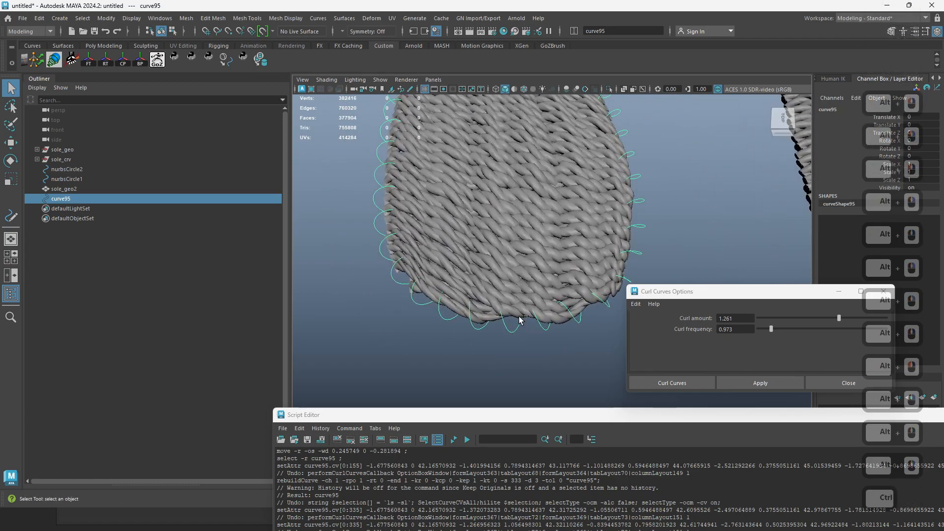
key(ctrl+z)
key(ctrl+z)
Step: Create a sweep mesh along the uncurled outline curve of the sole
key(space)
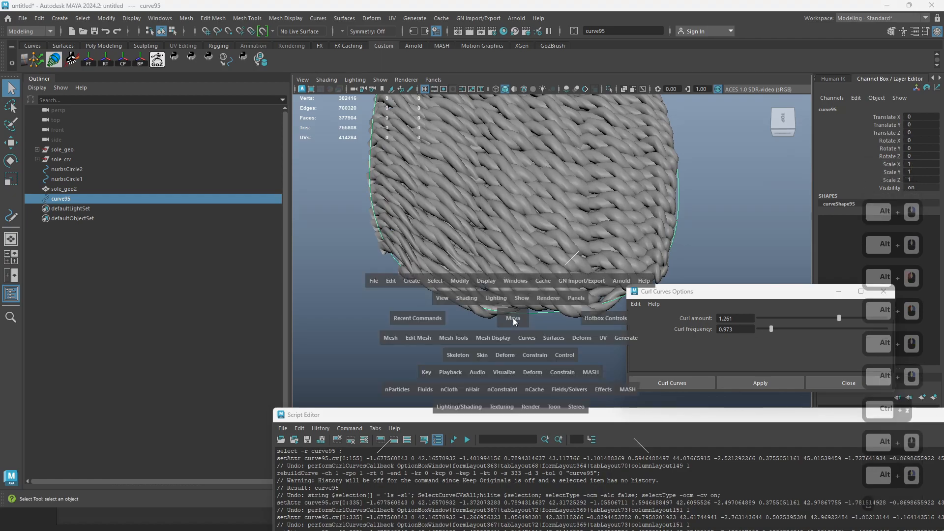
click(59, 19)
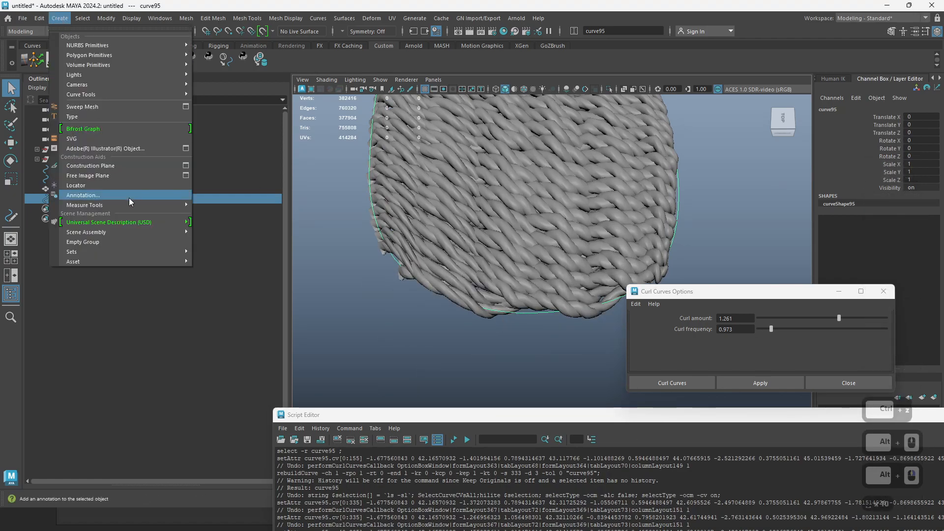
click(146, 105)
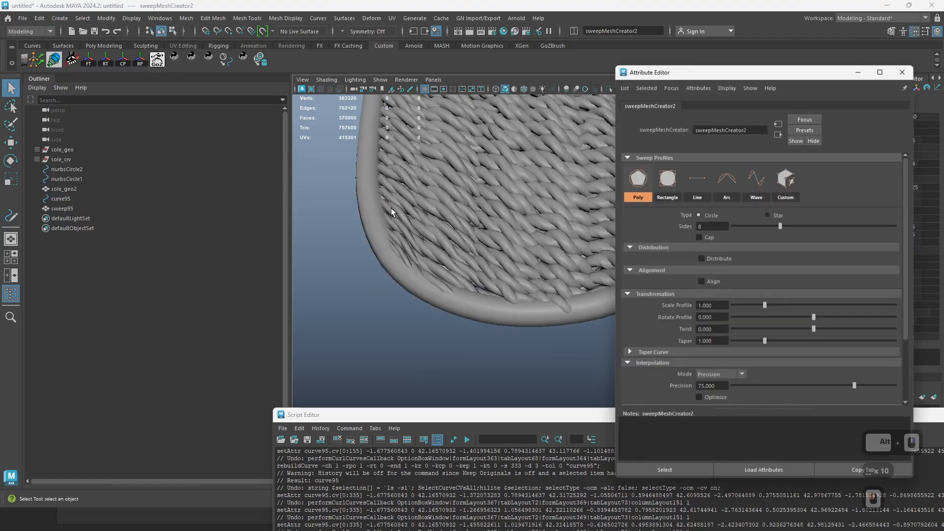
Step: Give the edge sweep a custom Curve Object profile made of nurbsCircle1 and nurbsCircle2
alt+right_drag(520, 280, 521, 242)
alt+middle_drag(607, 246, 509, 237)
alt+right_drag(611, 210, 509, 173)
alt+middle_drag(509, 173, 484, 212)
alt+right_drag(481, 212, 720, 214)
click(786, 178)
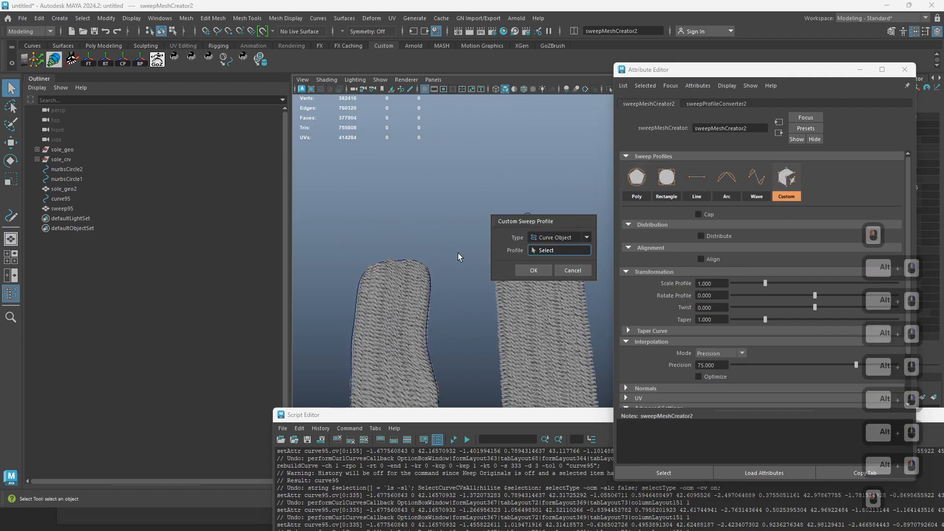
drag(544, 220, 596, 181)
drag(519, 211, 534, 224)
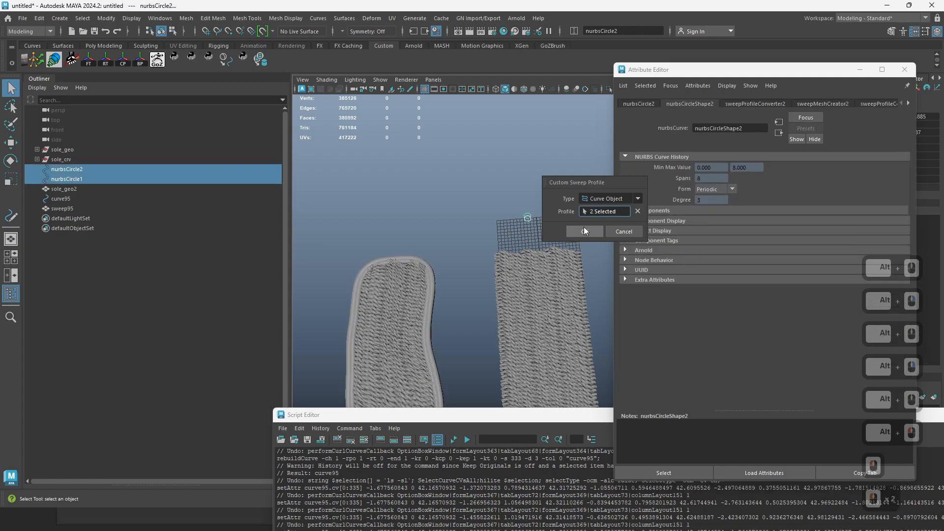
click(580, 233)
Step: Open the edge sweep's settings, try a twist of 7 and set the twist to 22
alt+right_drag(458, 304, 411, 320)
alt+middle_drag(411, 320, 400, 128)
alt+right_drag(340, 217, 375, 246)
alt+middle_drag(375, 246, 438, 260)
alt+right_drag(438, 260, 479, 261)
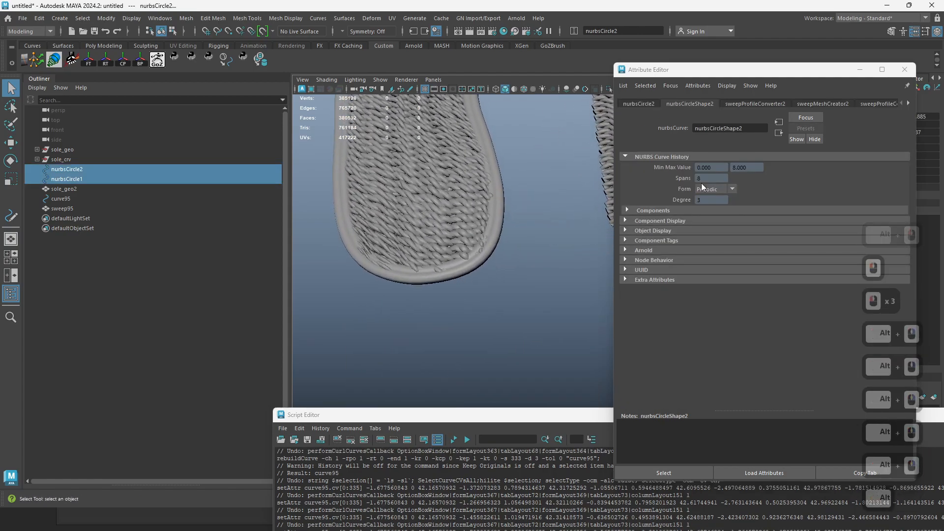
click(728, 103)
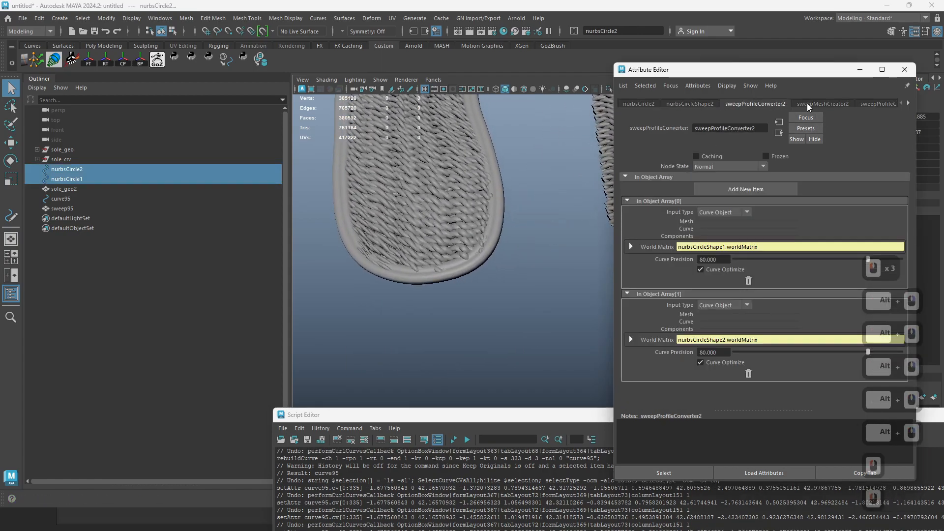
click(808, 105)
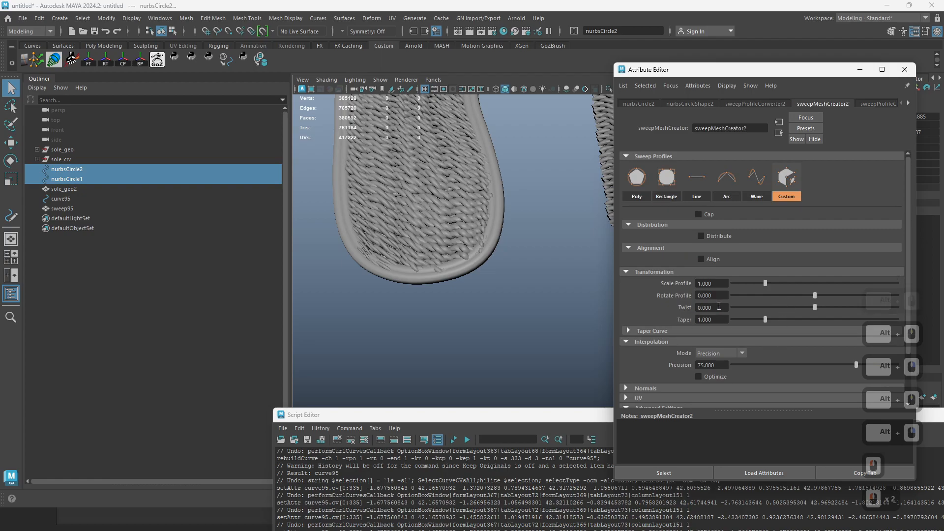
double_click(711, 307)
text(7)
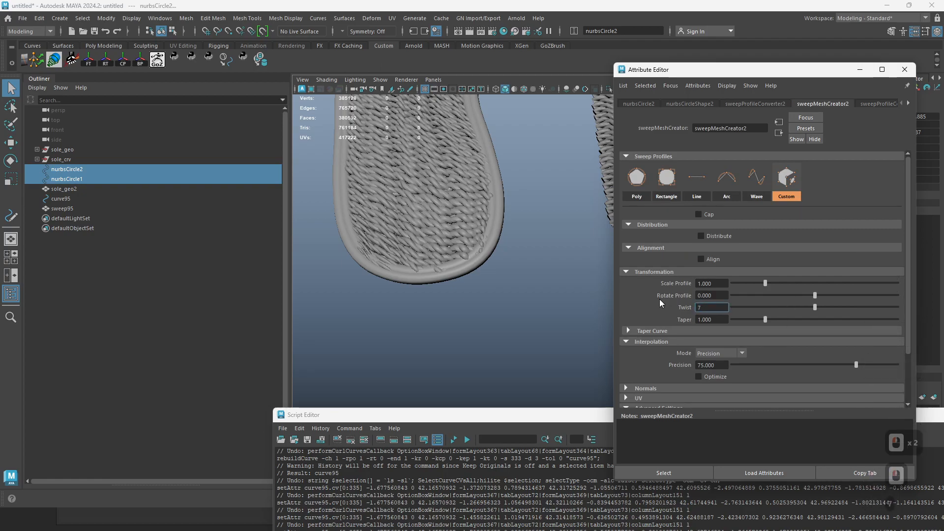
key(Return)
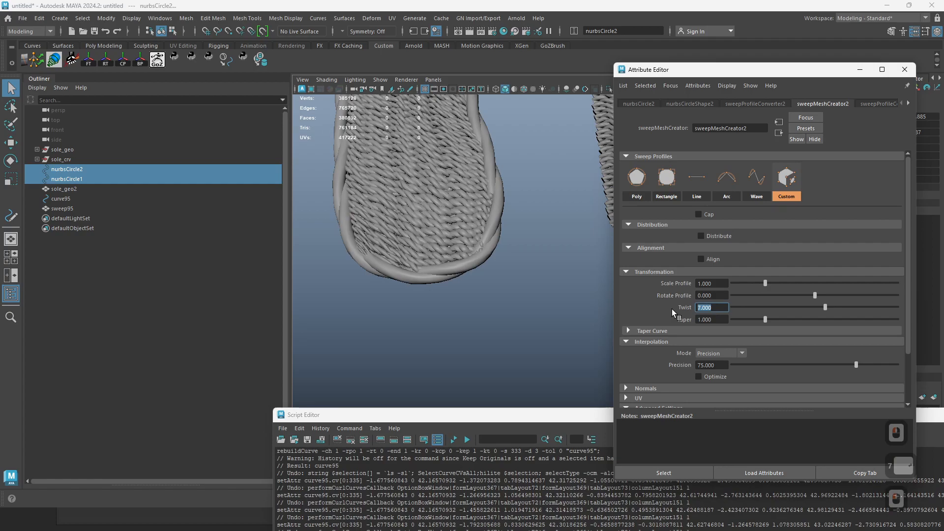
text(22)
key(Return)
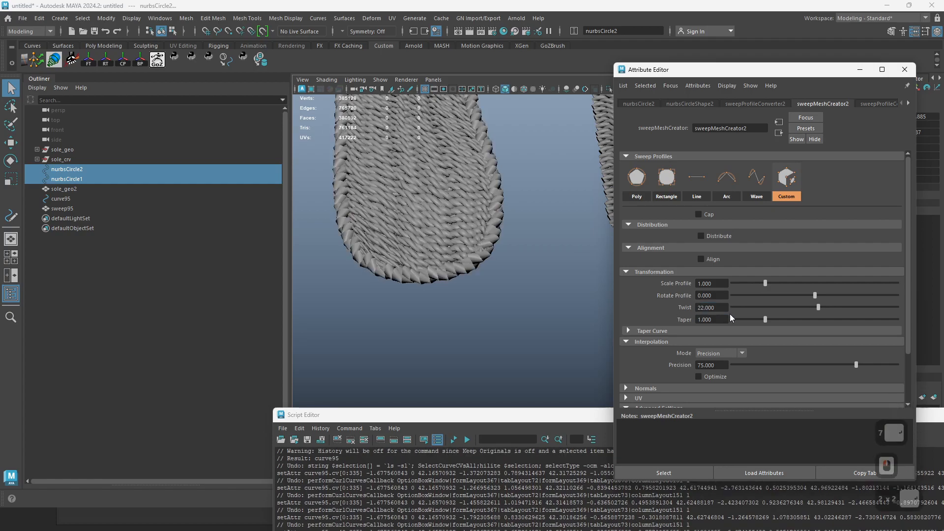
Step: Set the edge sweep's interpolation precision to 90.991 and its profile scale to 0.586
drag(677, 309, 661, 308)
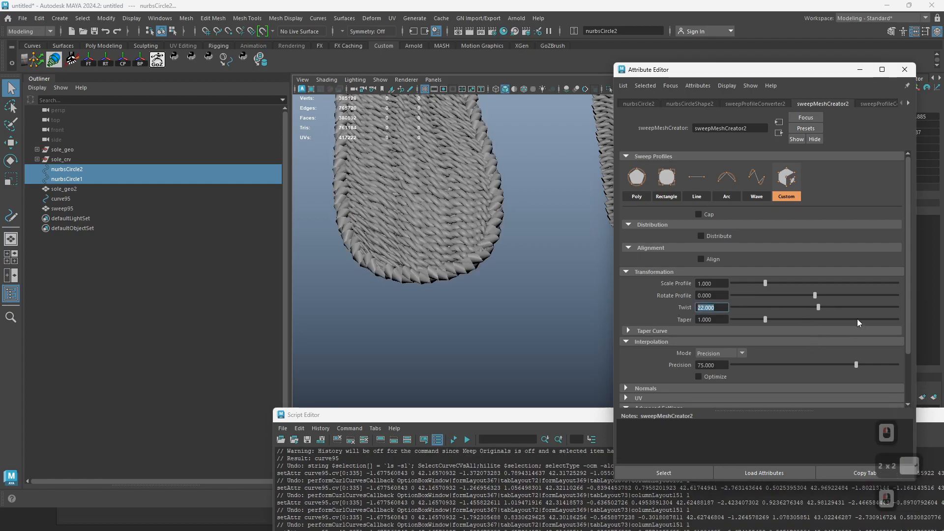
click(882, 365)
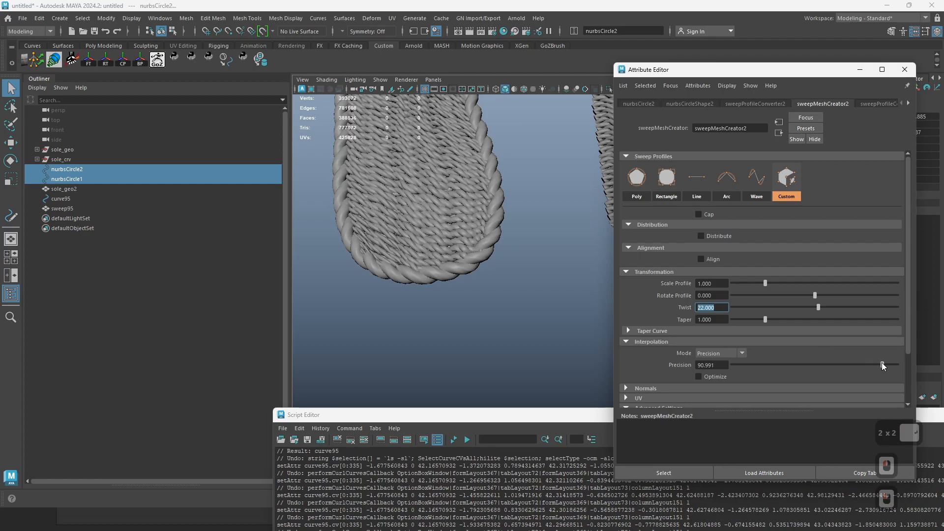
drag(765, 284, 750, 284)
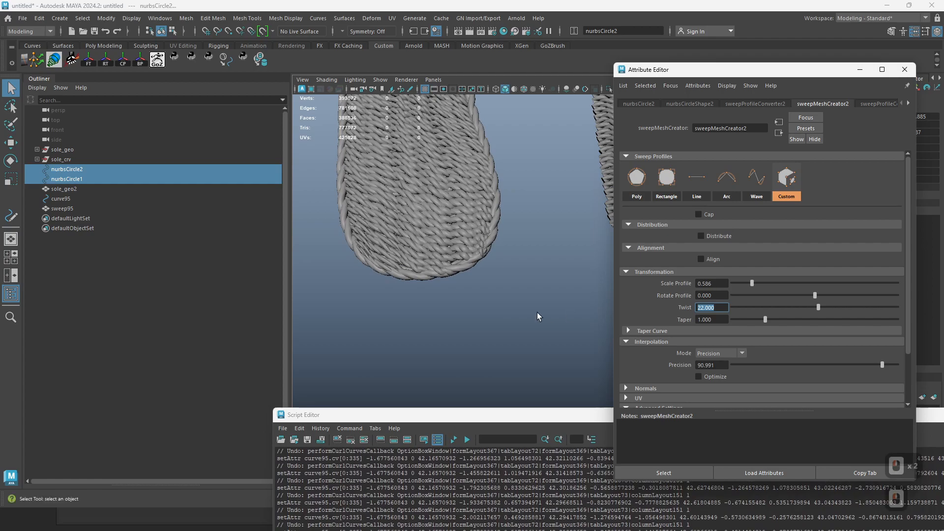
alt+right_drag(424, 265, 450, 273)
alt+middle_drag(449, 274, 496, 307)
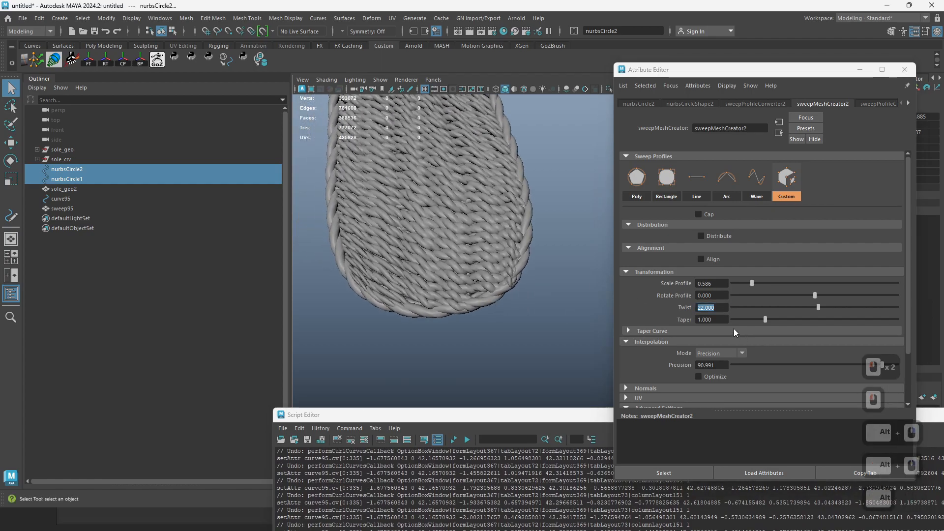
Step: Set the edge sweep's twist to 44 and its interpolation precision to 96.396
text(44)
key(Return)
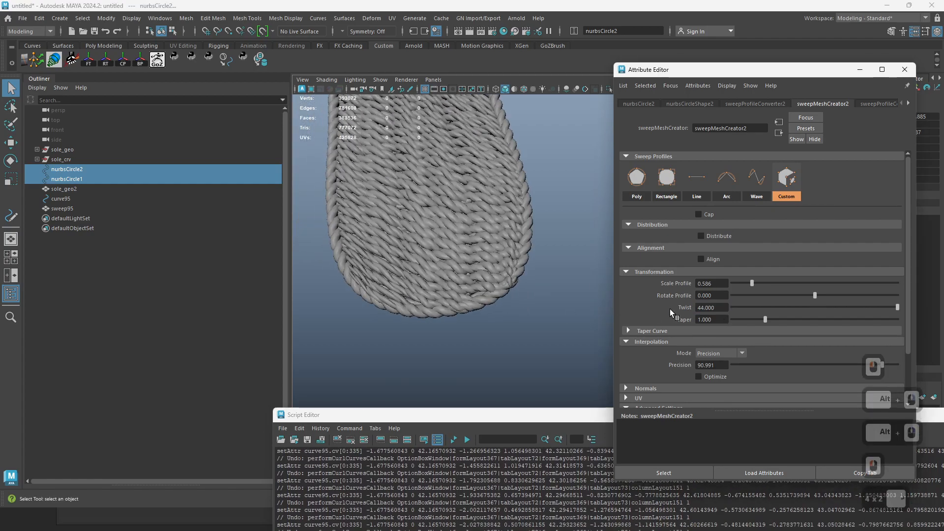
drag(887, 365, 890, 366)
alt+drag(563, 316, 527, 330)
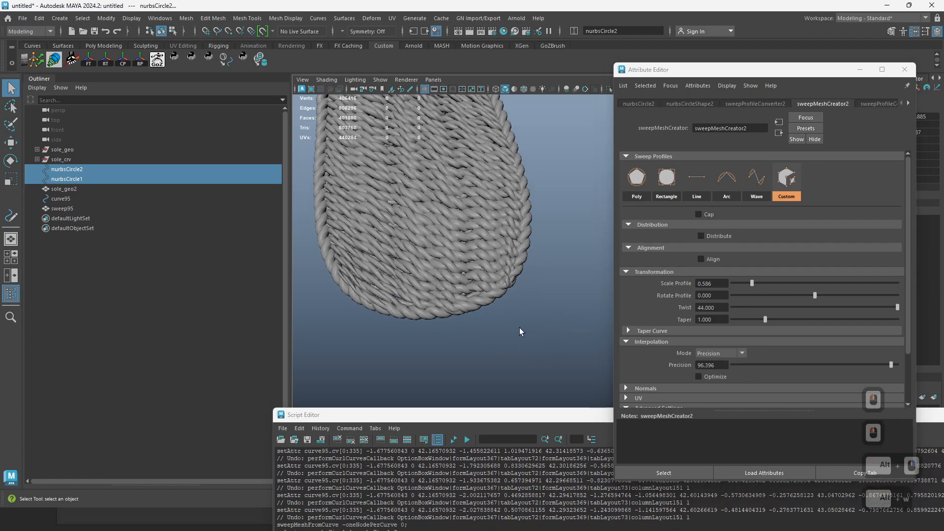
Step: Select curve95, the outline curve that drives the edge sweep
click(465, 306)
key(alt+w)
key(alt+w)
alt+middle_drag(508, 308, 546, 326)
alt+right_drag(546, 325, 440, 329)
click(116, 199)
key(alt+v)
key(alt+v)
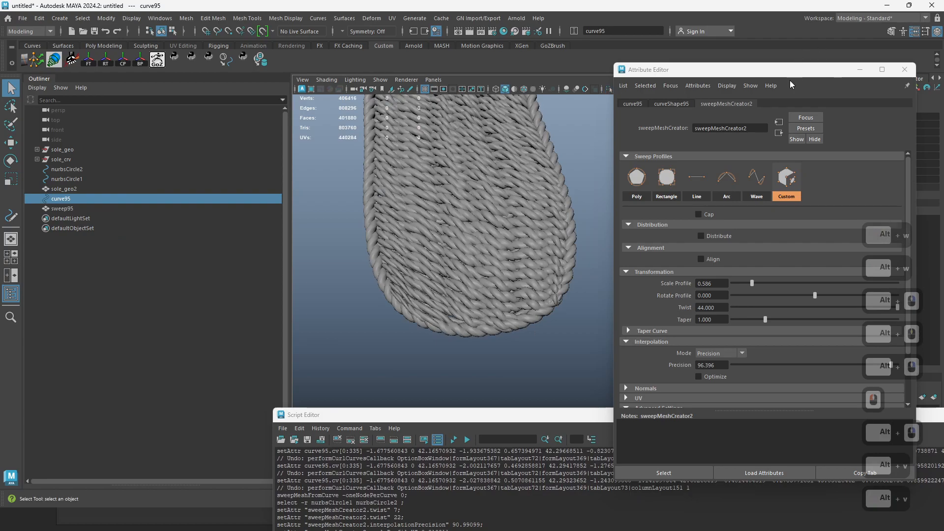
Step: Try curling the swept outline curve with amount 1.261 and frequency 0.973, and undo it
drag(785, 75, 356, 389)
click(759, 383)
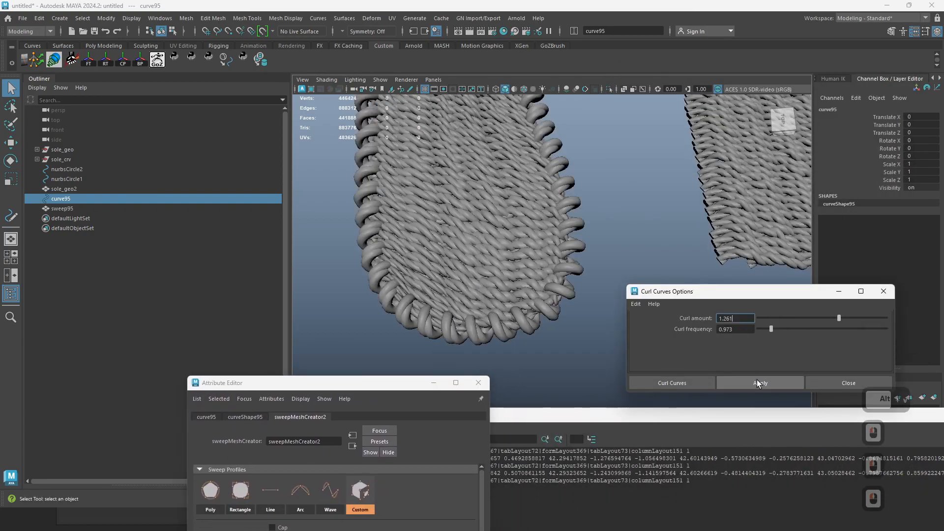
alt+drag(546, 314, 517, 336)
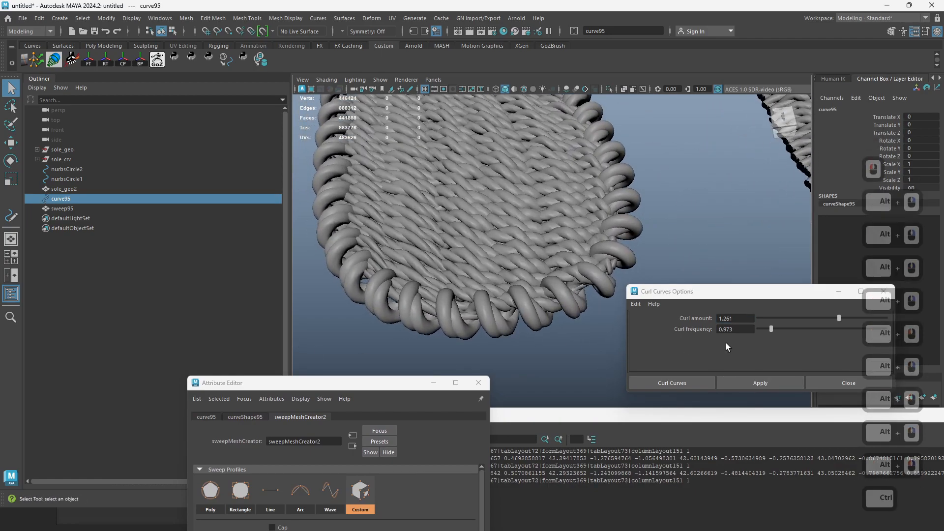
key(ctrl+z)
Step: Try curling the swept outline curve with amount 1.012 and frequency 0.973, and undo it
click(824, 320)
click(760, 383)
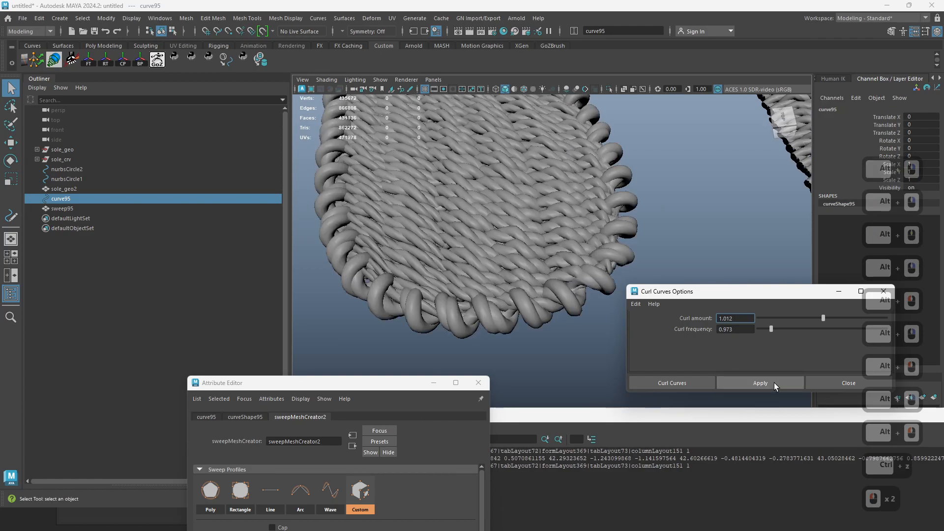
alt+drag(527, 345, 509, 341)
key(ctrl+z)
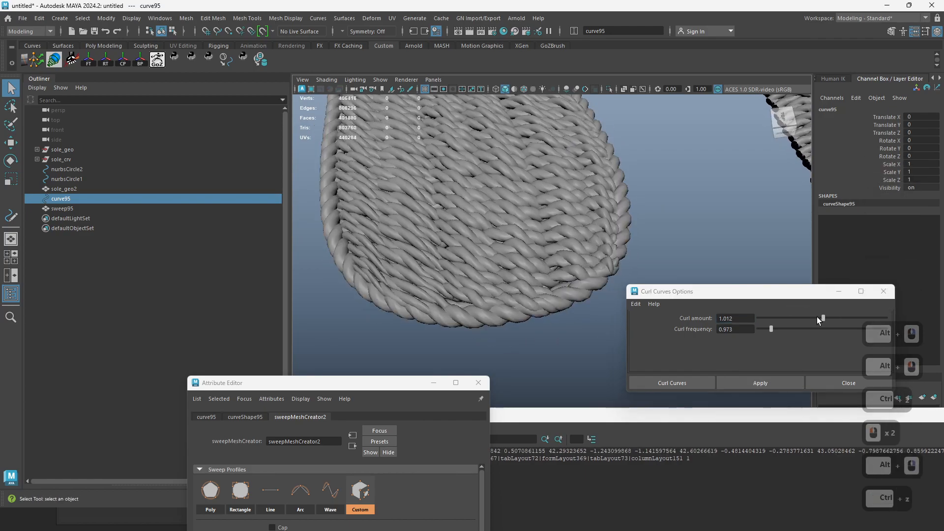
Step: Try curling the swept outline curve with amount 0.911 and frequency 1.362, and undo it
click(816, 318)
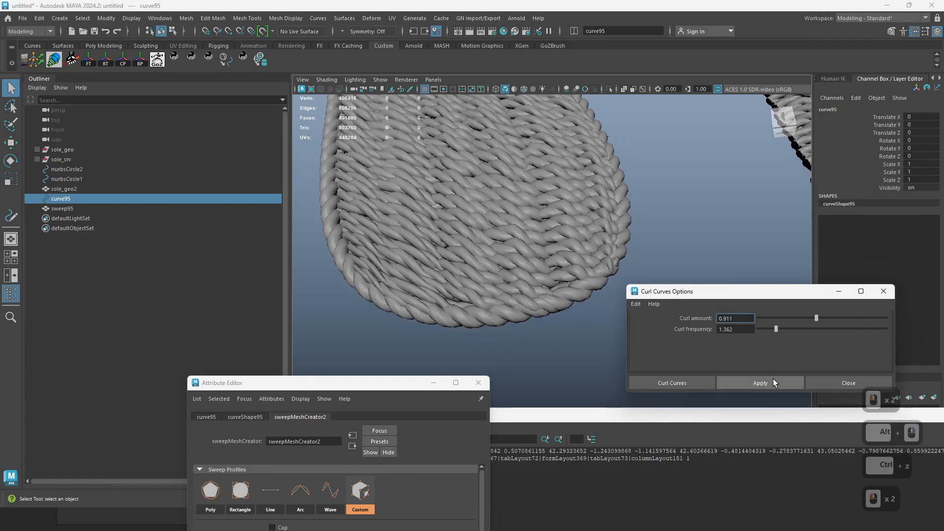
click(760, 383)
alt+right_drag(544, 315, 533, 312)
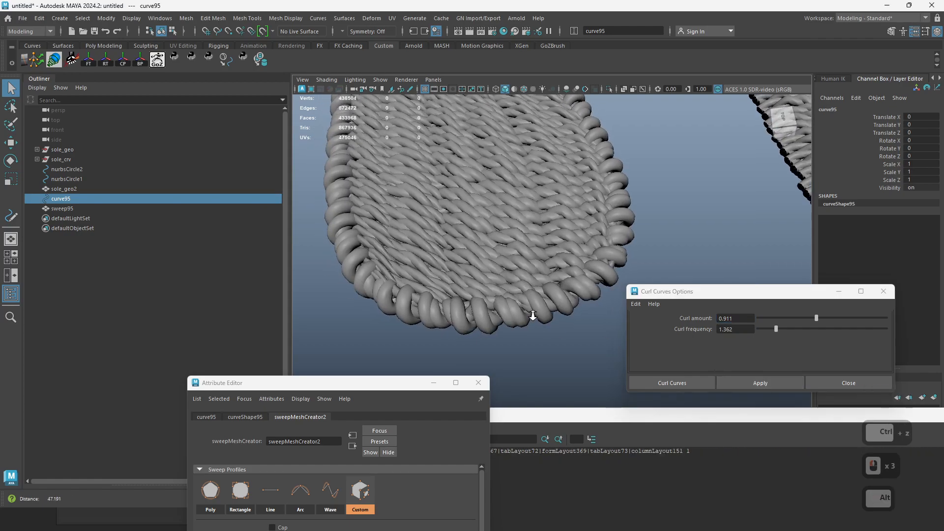
alt+drag(533, 313, 546, 320)
key(ctrl+z)
Step: Reduce the edge sweep's profile scale to 0.435
drag(334, 383, 227, 133)
click(213, 343)
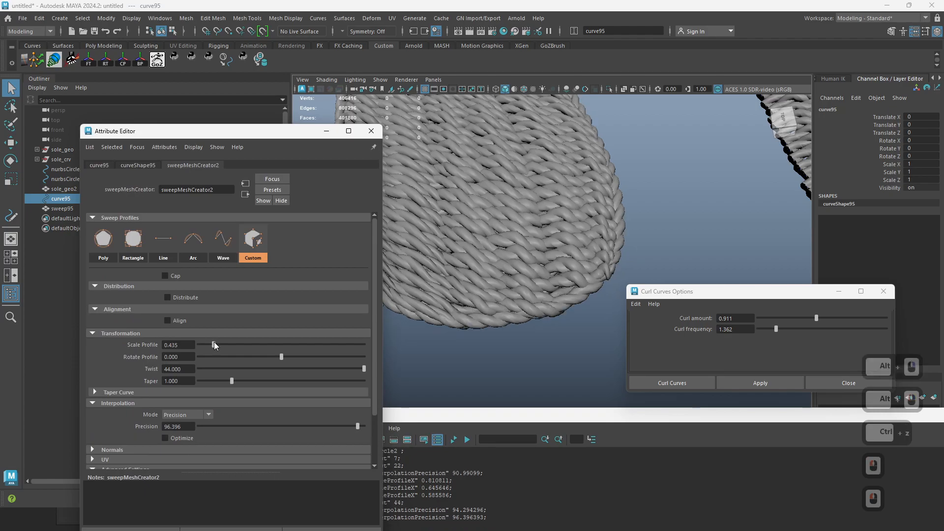
alt+drag(584, 326, 630, 332)
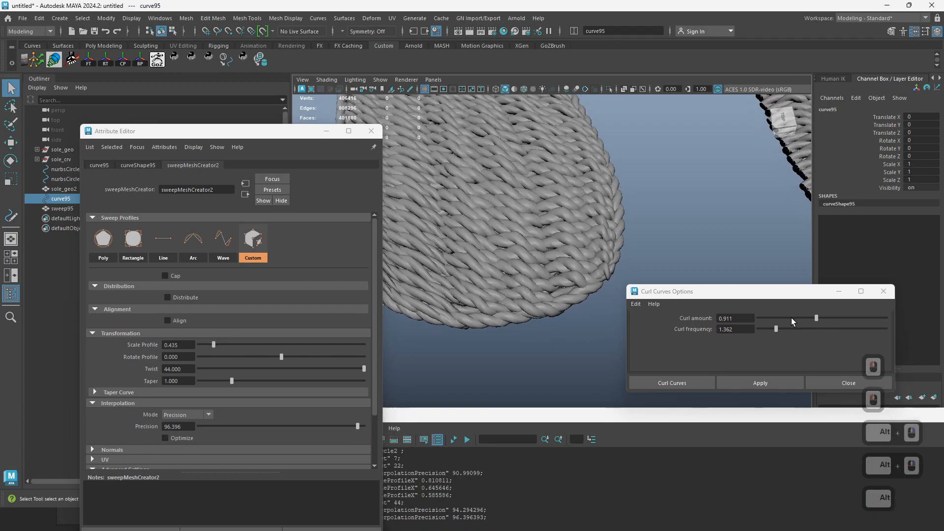
Step: Try curling the swept outline curve with amount 0.825 and frequency 1.167, and undo it
drag(815, 318, 812, 319)
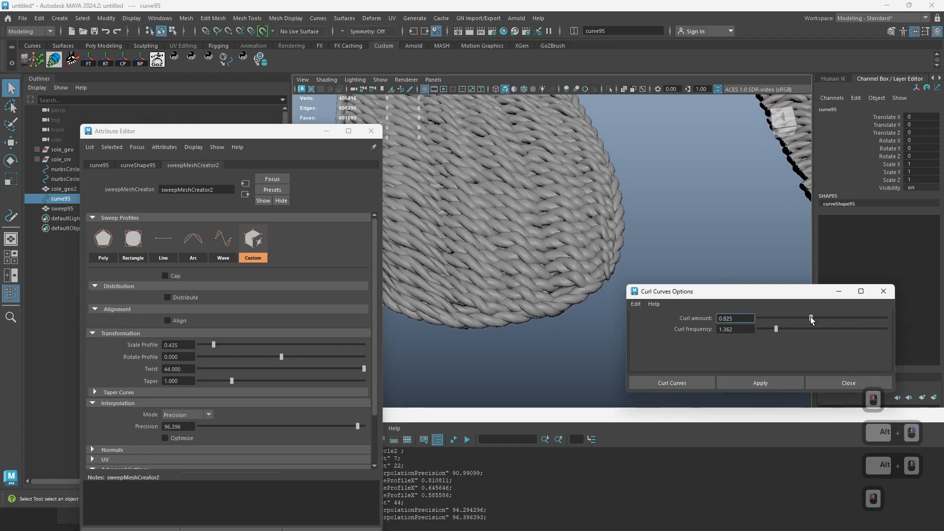
click(754, 382)
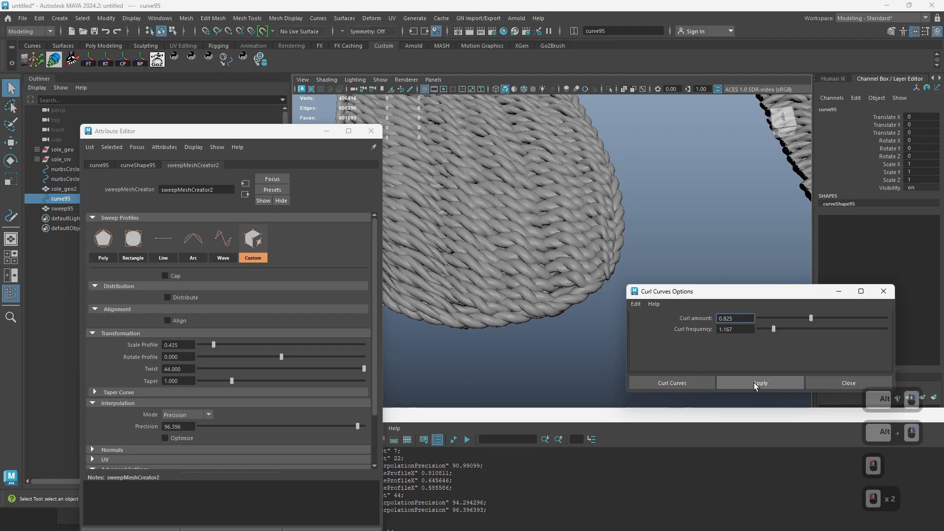
alt+drag(525, 356, 590, 359)
key(ctrl+z)
Step: Try curling the swept outline curve with amount 0.825 and frequency 1.829, and undo it
click(781, 326)
click(776, 383)
alt+right_drag(491, 333, 489, 306)
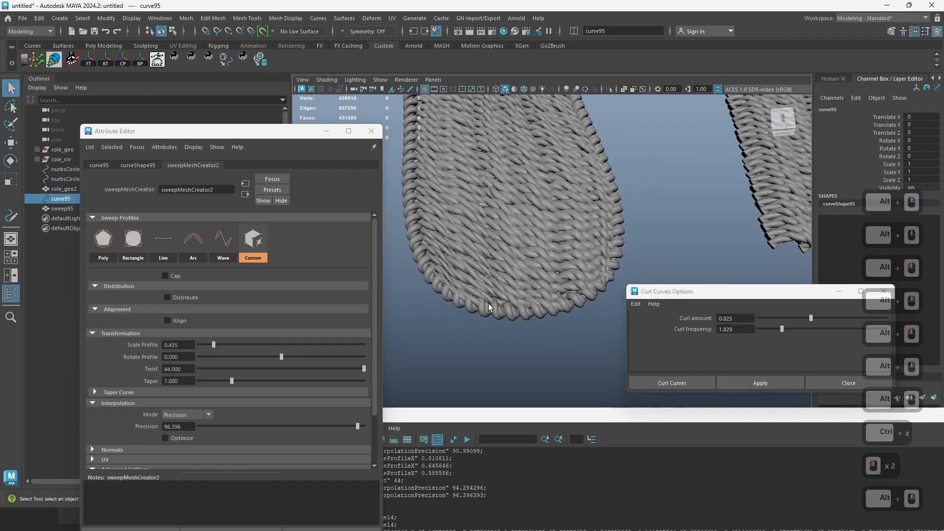
alt+middle_drag(488, 305, 499, 310)
alt+drag(499, 310, 518, 314)
alt+right_drag(518, 314, 544, 327)
key(ctrl+z)
Step: Try curling the swept outline curve with amount 0.903 and frequency 2.062, and undo it
double_click(785, 327)
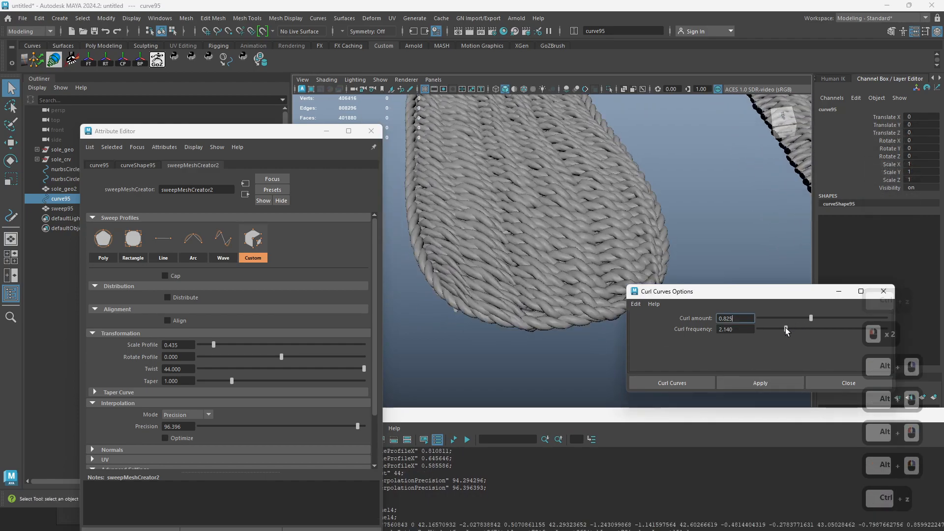
click(813, 317)
click(760, 383)
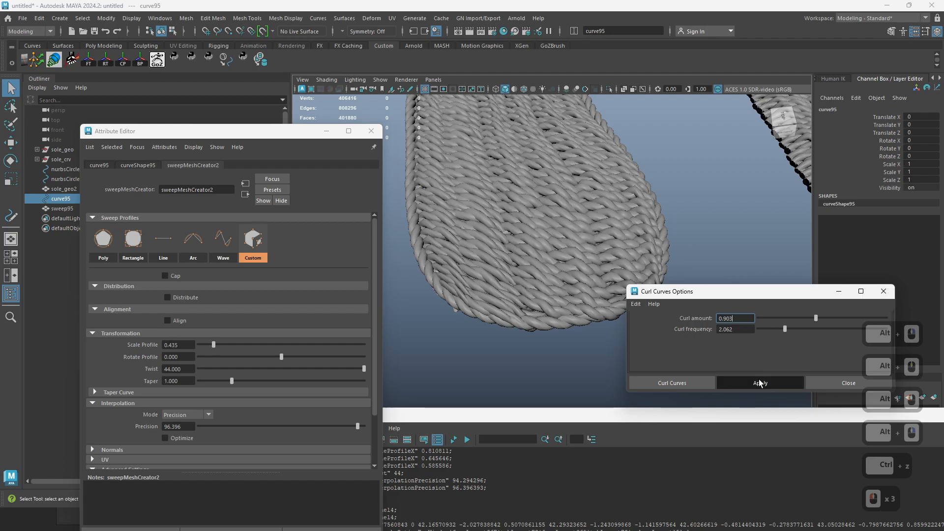
alt+drag(550, 319, 516, 344)
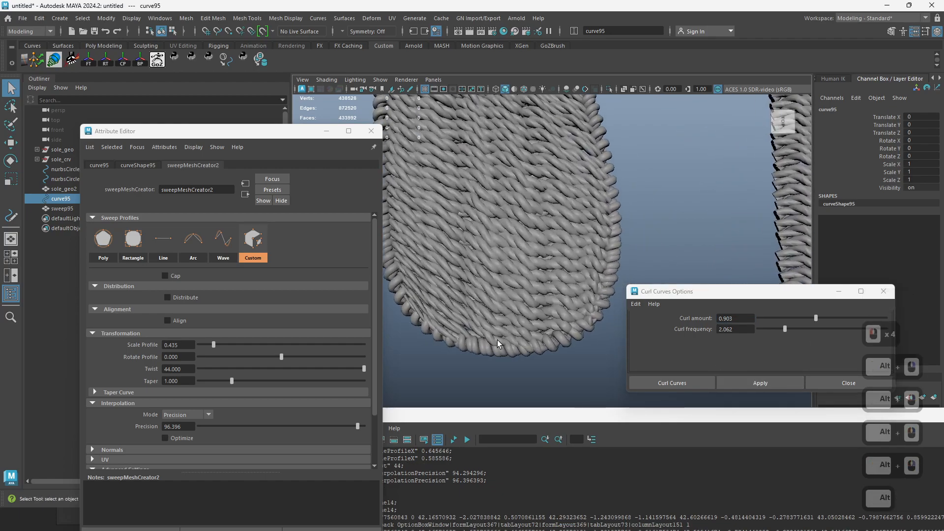
alt+drag(448, 329, 506, 276)
alt+right_drag(509, 276, 455, 326)
alt+middle_drag(455, 326, 464, 303)
alt+drag(465, 302, 497, 310)
alt+right_drag(496, 310, 559, 320)
key(ctrl+z)
Step: Try curling the swept outline curve with amount 0.965 and frequency 2.257, and undo it
click(789, 329)
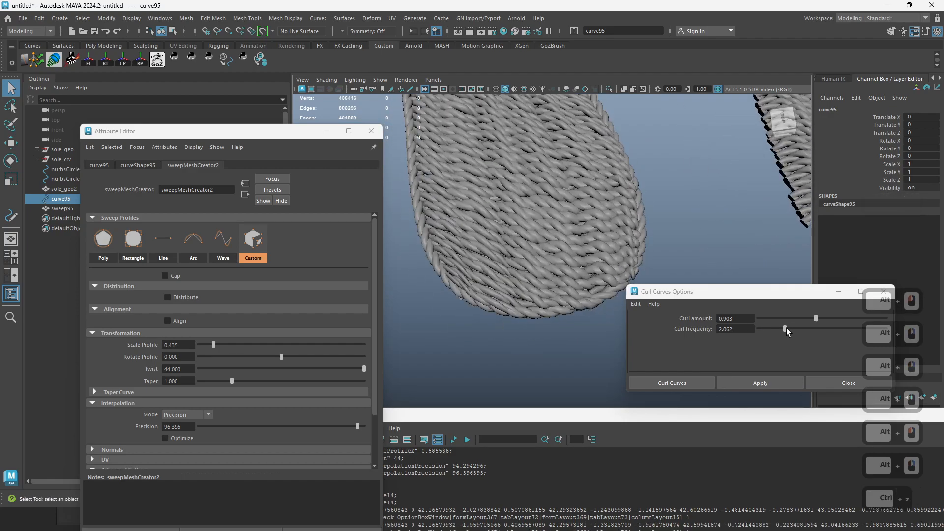
drag(813, 315, 820, 316)
click(771, 385)
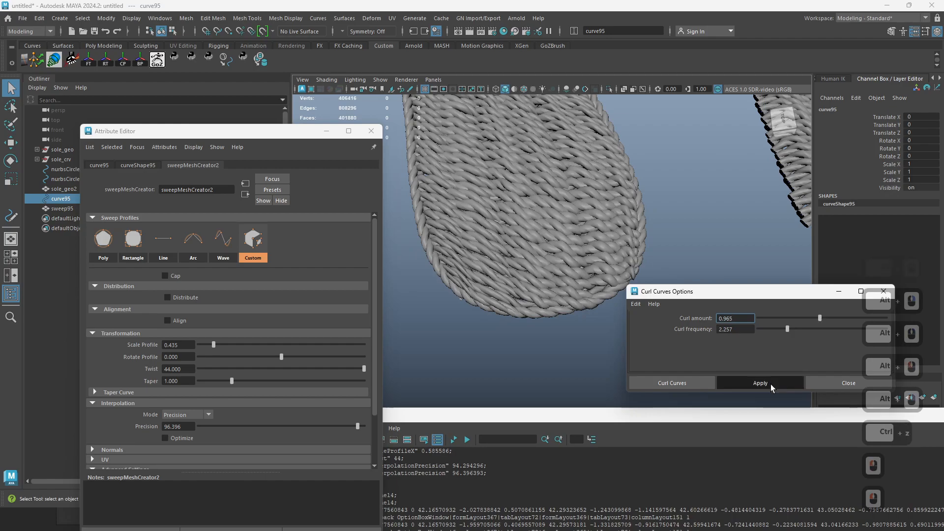
click(771, 382)
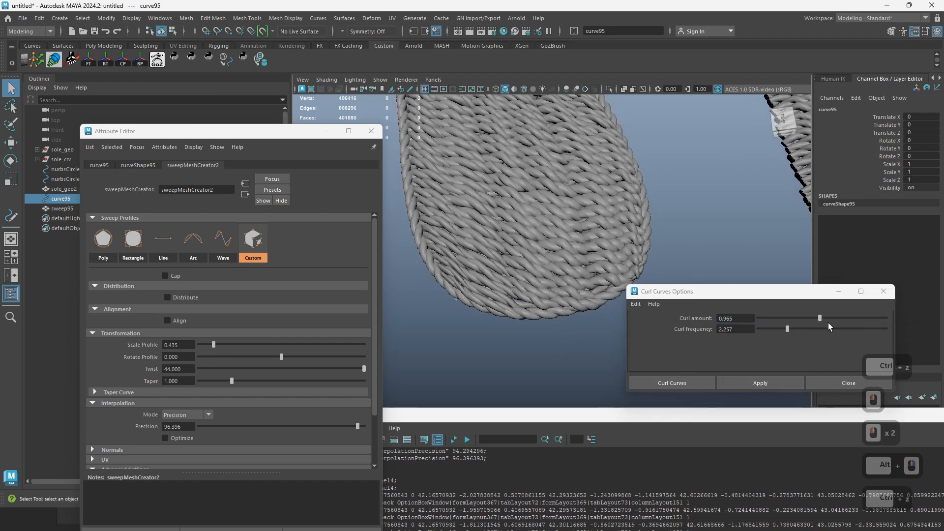
Step: Try curling the swept outline curve with amount 1.043 and frequency 2.257
drag(828, 318, 826, 317)
click(751, 382)
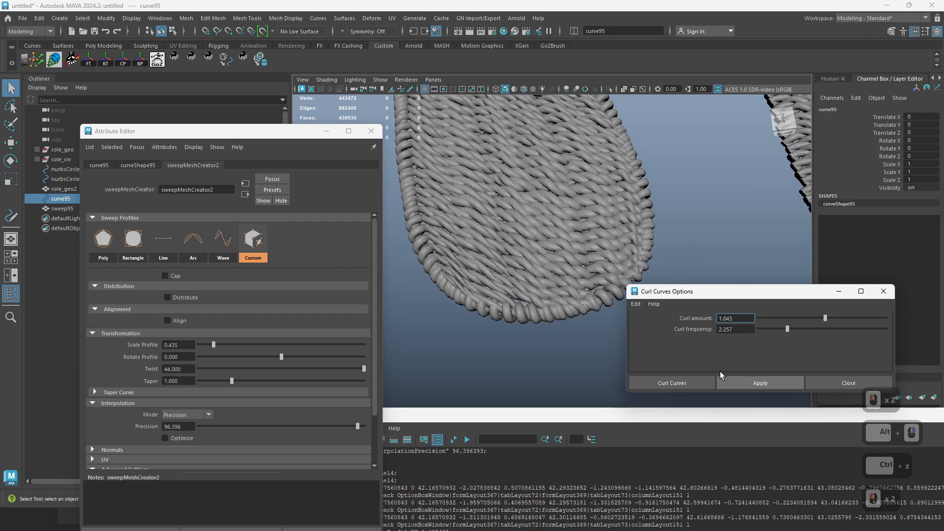
alt+right_drag(570, 275, 594, 270)
alt+drag(595, 270, 580, 261)
alt+right_drag(580, 261, 600, 261)
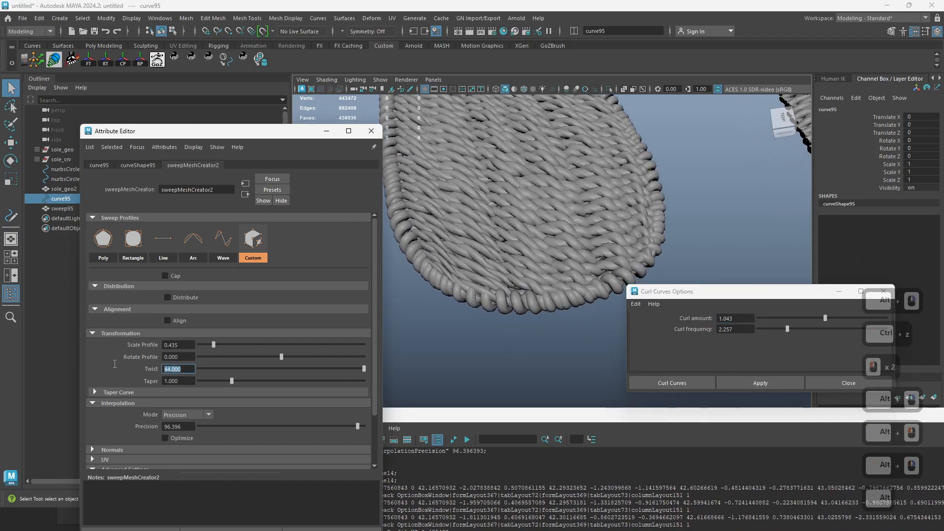
Step: Set the edge sweep's twist to 90 and reduce it to 76.156
text(90)
key(Return)
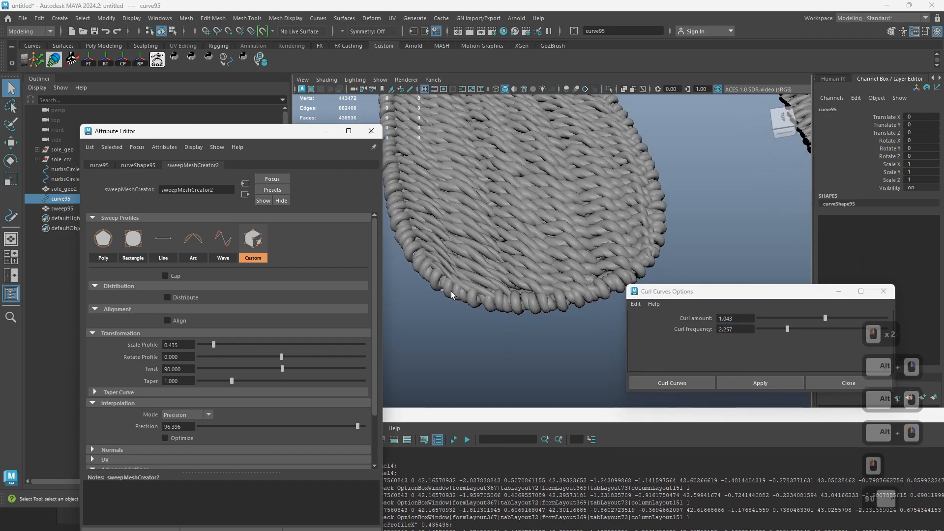
alt+drag(432, 327, 551, 317)
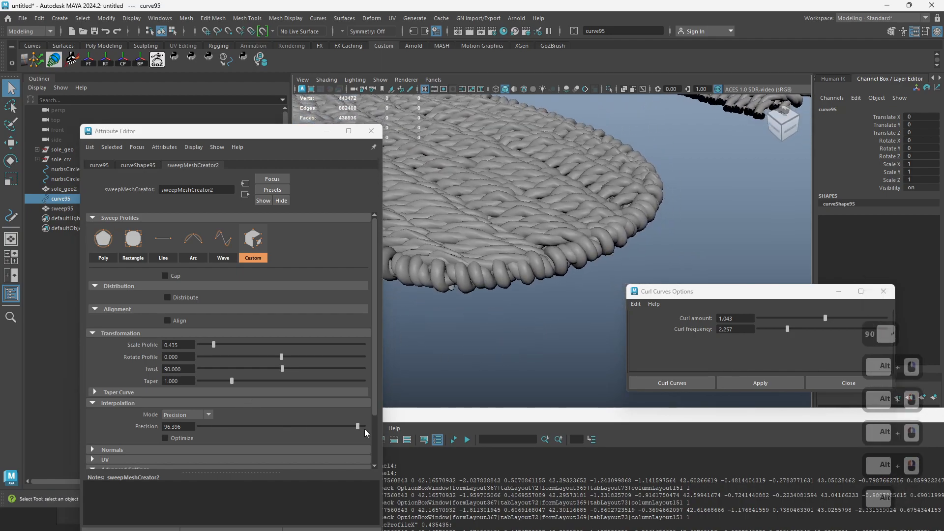
mouse_move(282, 367)
mouse_down()
mouse_move(257, 370)
mouse_move(269, 367)
mouse_up()
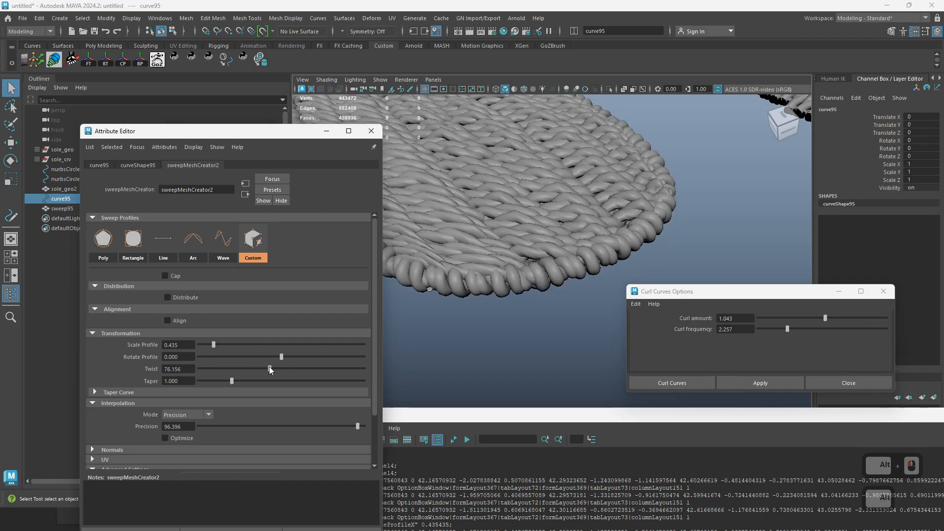
alt+right_drag(457, 308, 462, 319)
alt+drag(462, 319, 491, 359)
Step: Raise the edge sweep's twist to 180 and check the wrapped edge at the heel
drag(345, 373, 355, 374)
drag(362, 372, 364, 373)
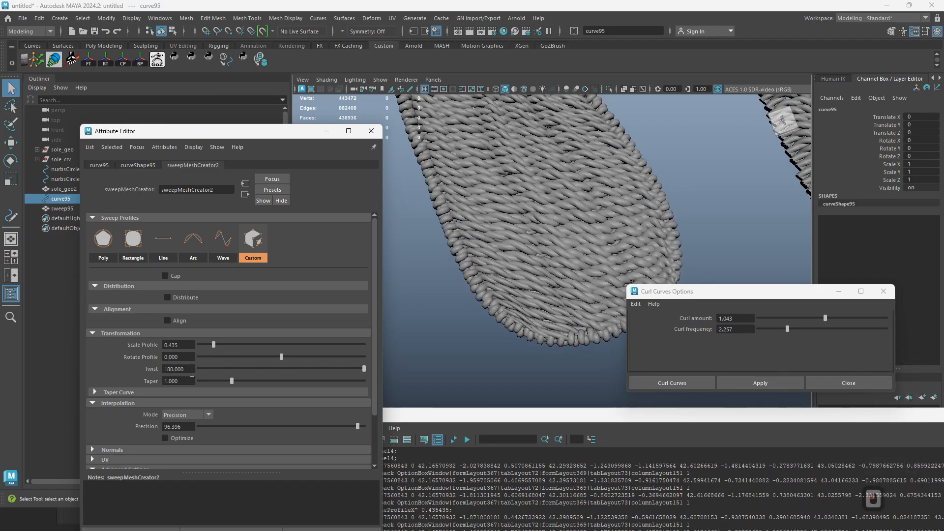
alt+drag(525, 300, 530, 352)
alt+right_drag(530, 352, 544, 366)
alt+middle_drag(545, 366, 477, 287)
alt+right_drag(477, 288, 531, 332)
alt+middle_drag(531, 332, 483, 300)
alt+drag(482, 299, 704, 332)
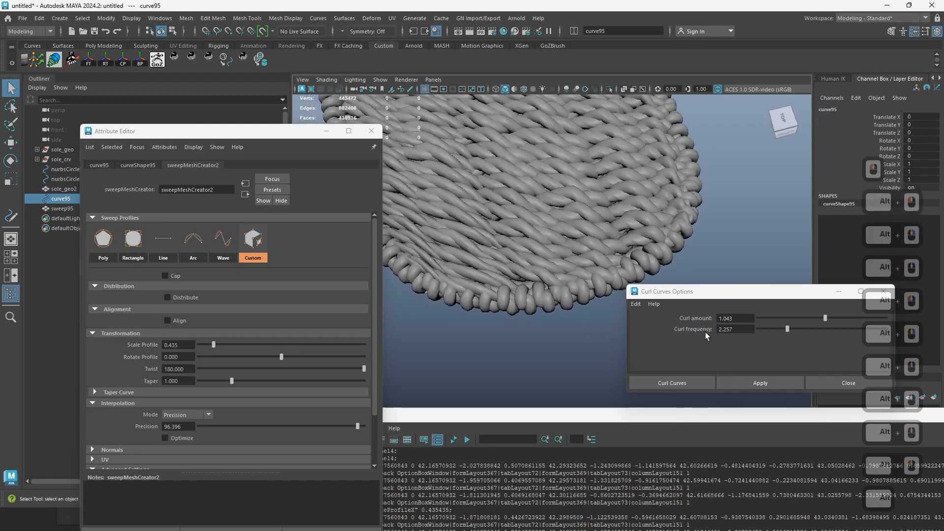
Step: Undo the edge sweep's twist changes and the last curl of the outline curve
key(ctrl+z)
key(ctrl+z)
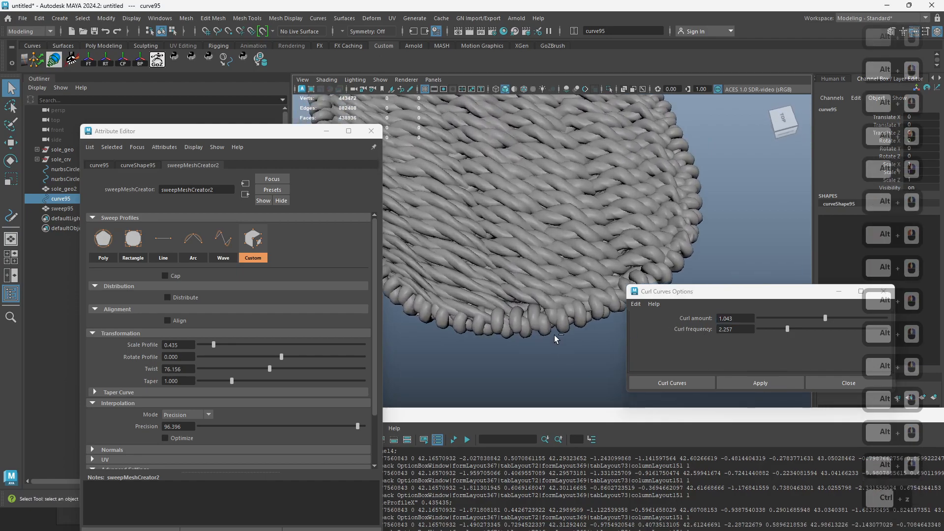
key(ctrl+z)
key(ctrl+z)
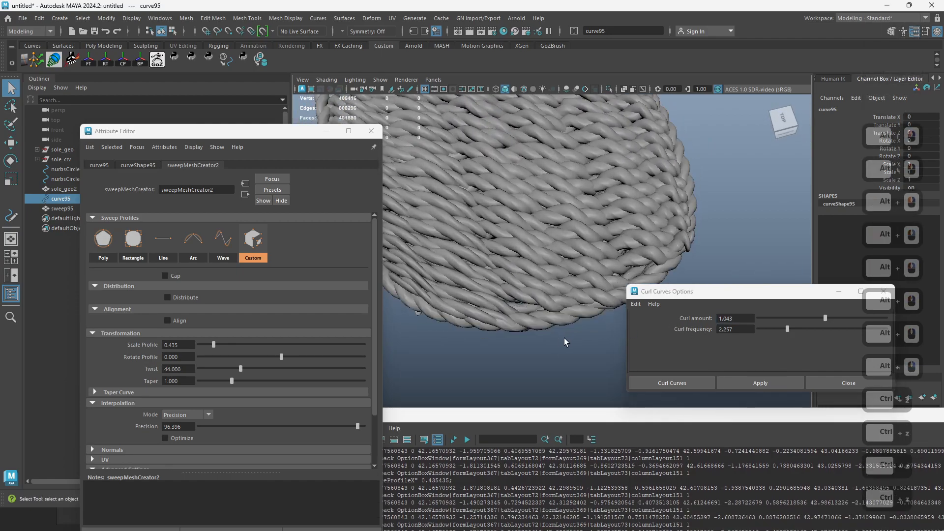
key(ctrl+z)
key(ctrl+z)
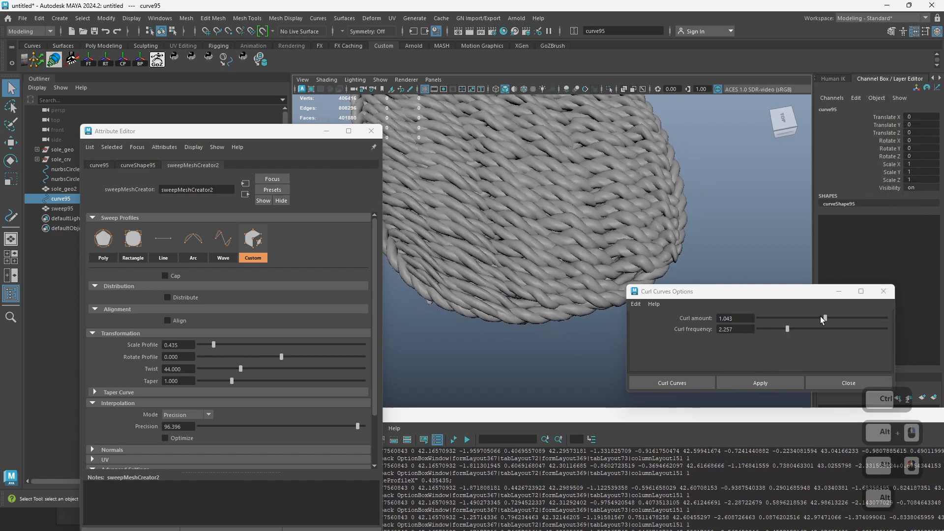
Step: Curl the swept outline curve with amount 1.167 and frequency 2.412
drag(834, 318, 833, 319)
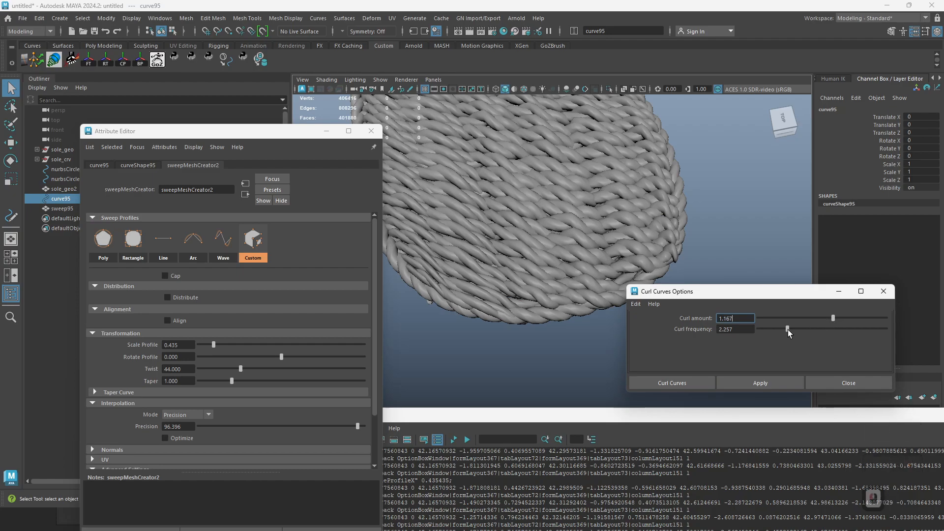
click(775, 378)
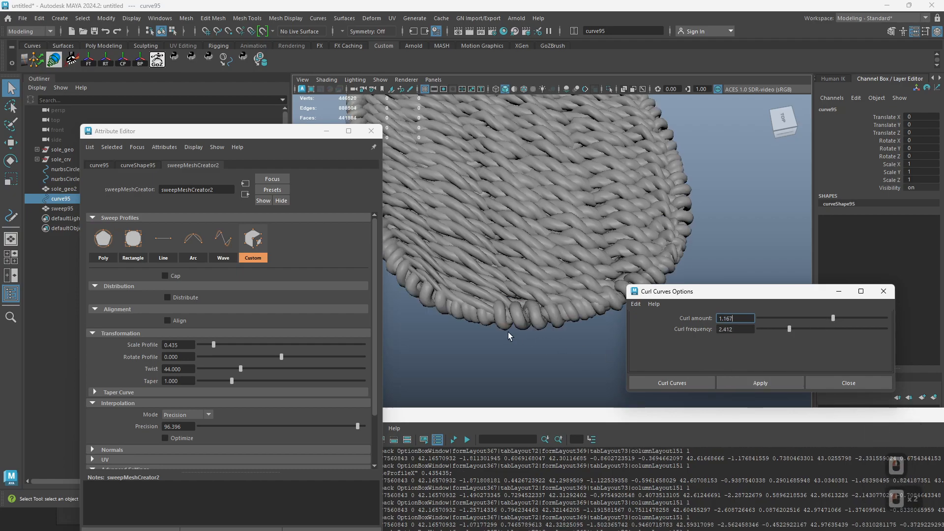
Step: Set the edge sweep's twist to 333 and check the rope edge from the side
drag(261, 368, 391, 377)
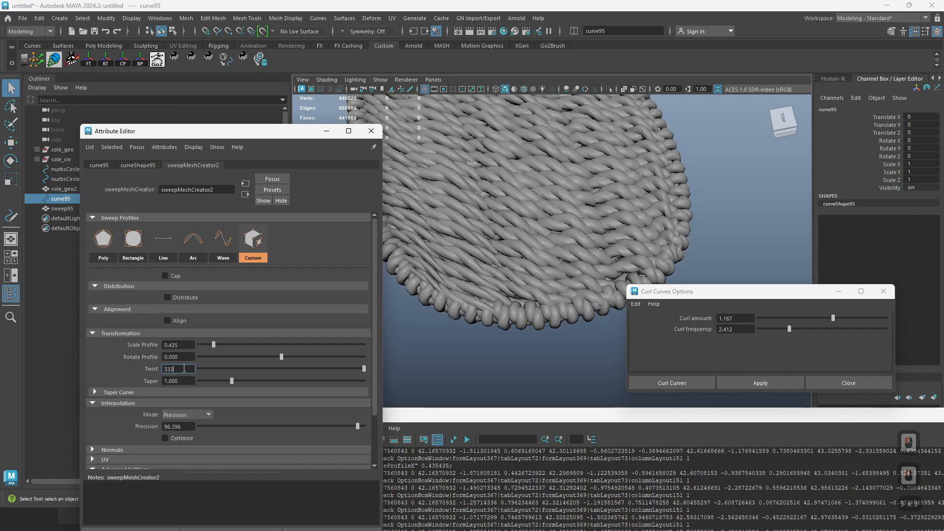
key(Return)
alt+drag(532, 365, 570, 319)
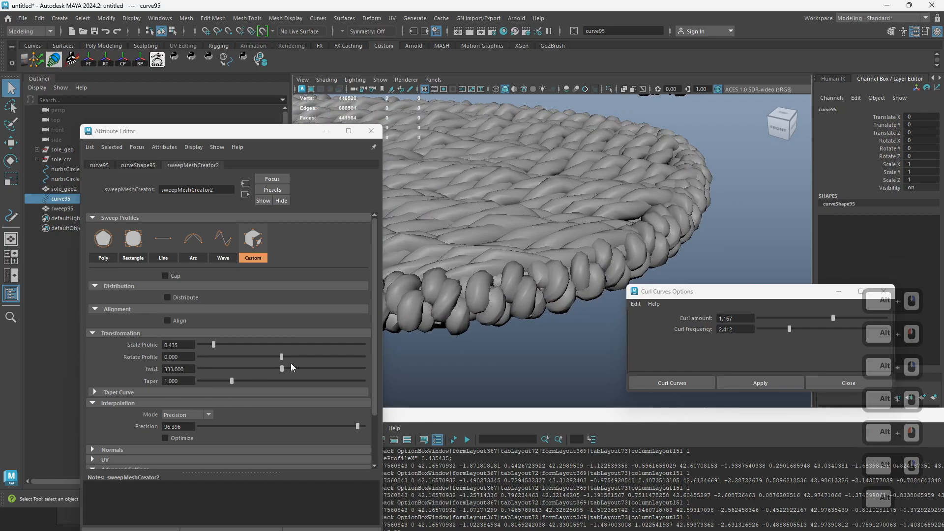
Step: Set the edge sweep's twist to 82.252 and its profile scale to 0.511
drag(290, 365, 220, 367)
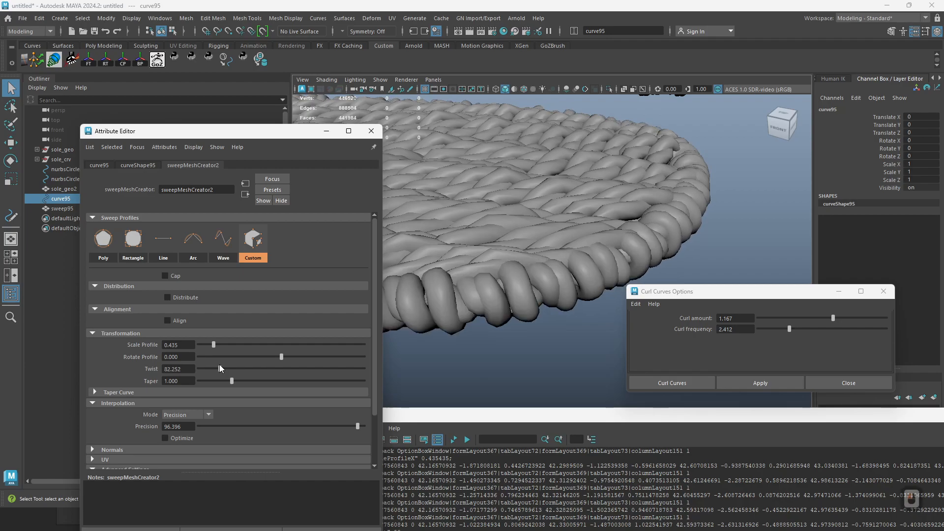
alt+drag(661, 213, 537, 162)
alt+right_drag(536, 163, 502, 271)
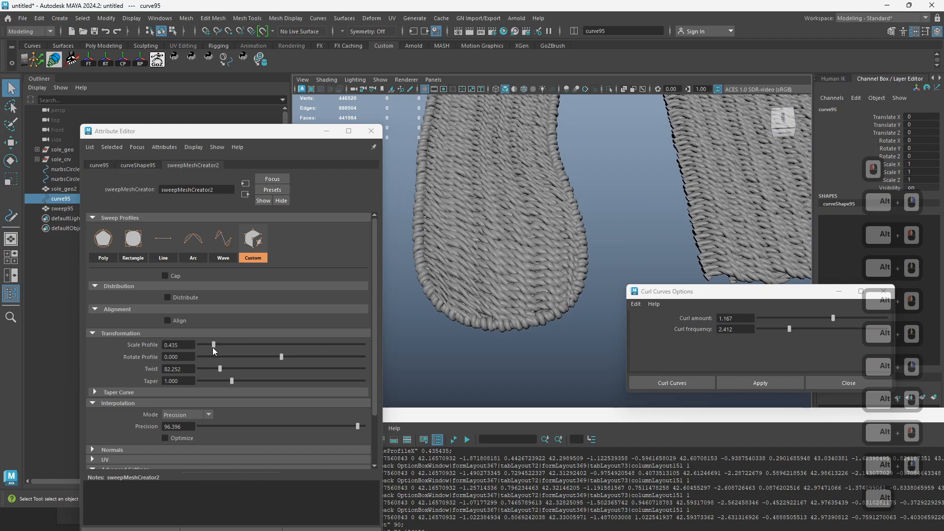
drag(216, 343, 215, 343)
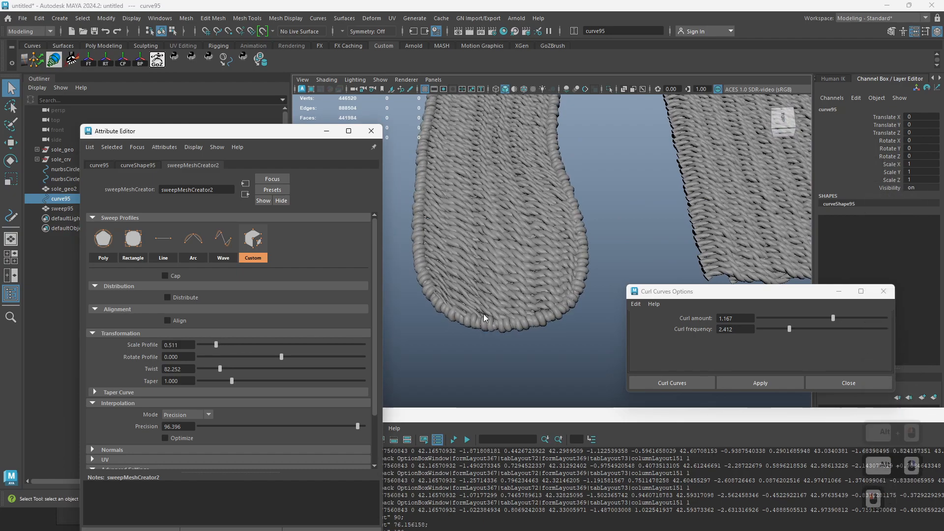
Step: Examine the rope wrap around the sole's edge up close and the whole sole from several angles
alt+drag(438, 320, 567, 248)
alt+right_drag(567, 248, 564, 276)
alt+middle_drag(521, 287, 531, 290)
alt+right_drag(531, 290, 497, 255)
alt+middle_drag(497, 255, 499, 374)
alt+right_drag(499, 374, 384, 259)
alt+drag(561, 178, 504, 135)
alt+right_drag(504, 147, 597, 266)
alt+drag(543, 266, 580, 256)
alt+right_drag(581, 255, 635, 285)
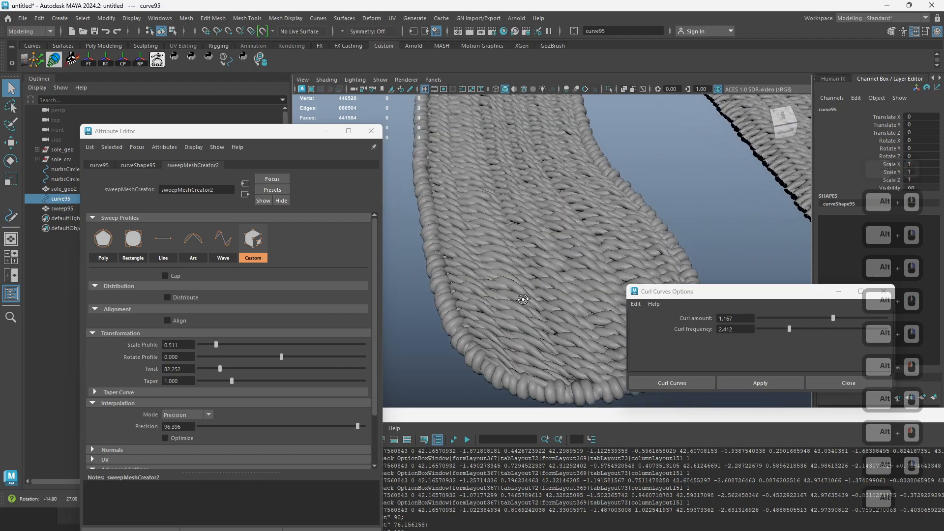
alt+drag(619, 246, 590, 275)
alt+right_drag(654, 290, 597, 238)
alt+middle_drag(597, 238, 559, 280)
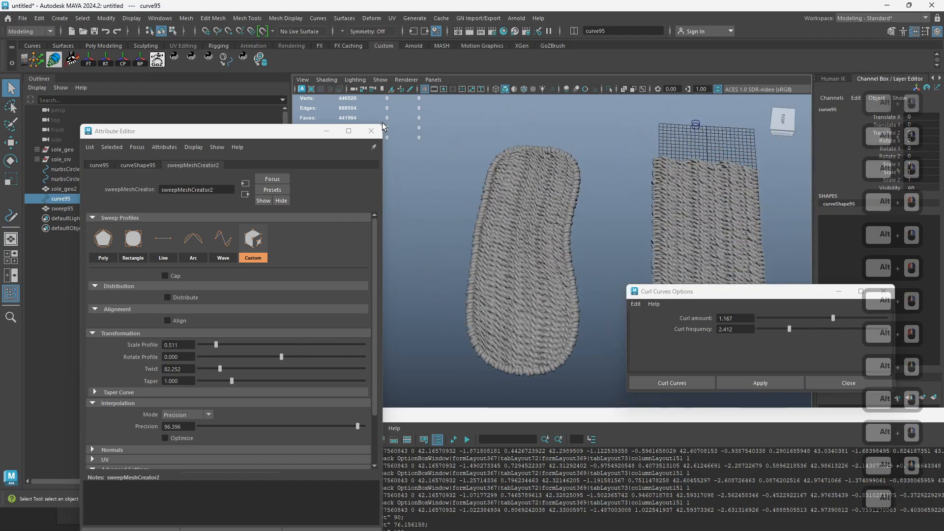
Step: Duplicate the edge sweep together with the woven sole mesh and move the copies beside the original
click(371, 130)
click(62, 208)
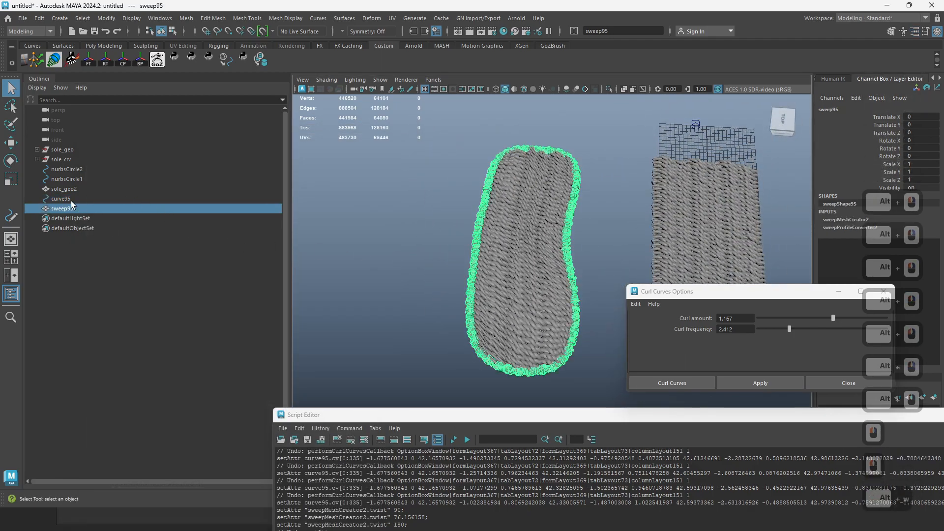
ctrl+click(64, 189)
alt+right_drag(492, 236, 512, 261)
key(ctrl+d)
key(w)
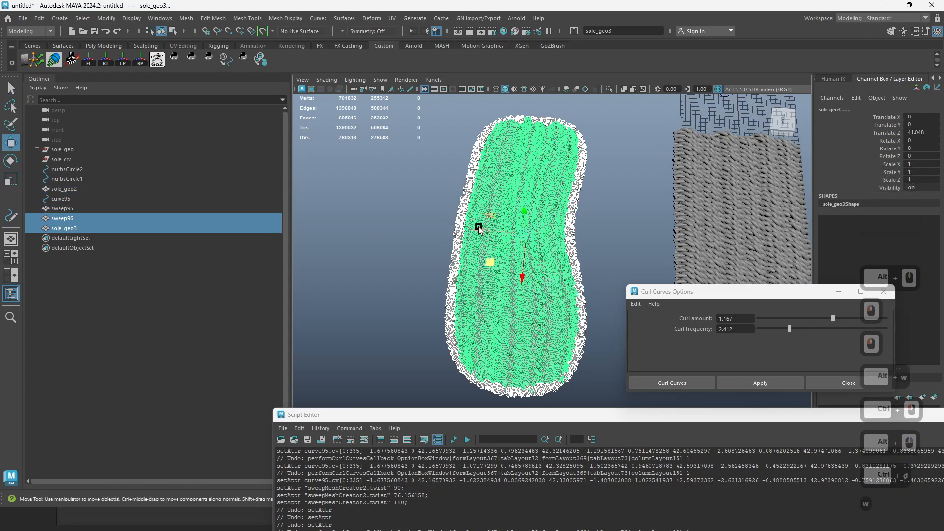
drag(479, 227, 260, 215)
alt+middle_drag(457, 260, 544, 253)
Step: Combine the duplicated edge wrap and woven sole into one mesh and export it with GN Import/Export
shift+right_drag(348, 227, 347, 445)
alt+right_drag(432, 331, 504, 194)
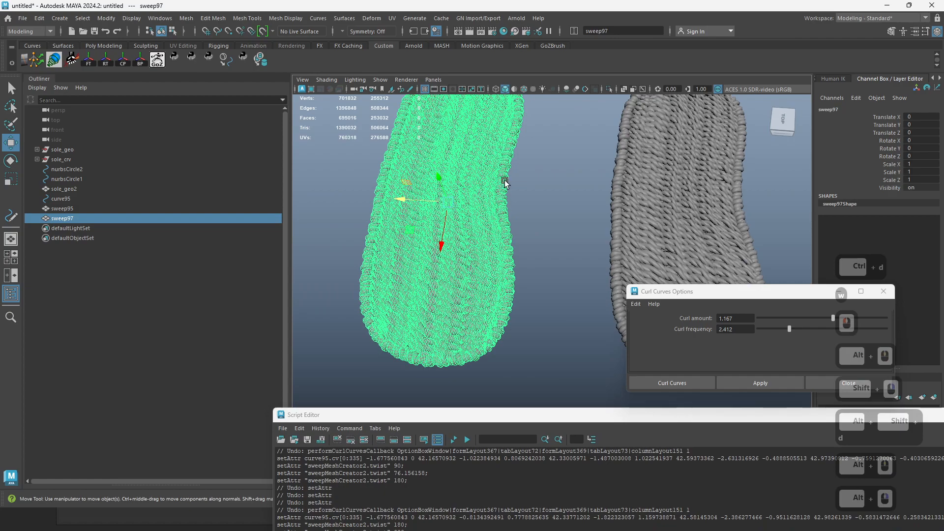
click(480, 18)
click(480, 18)
click(502, 49)
Step: Switch to ZBrush and import the exported sole mesh through the Gear3D_1 tool
key(alt+Tab)
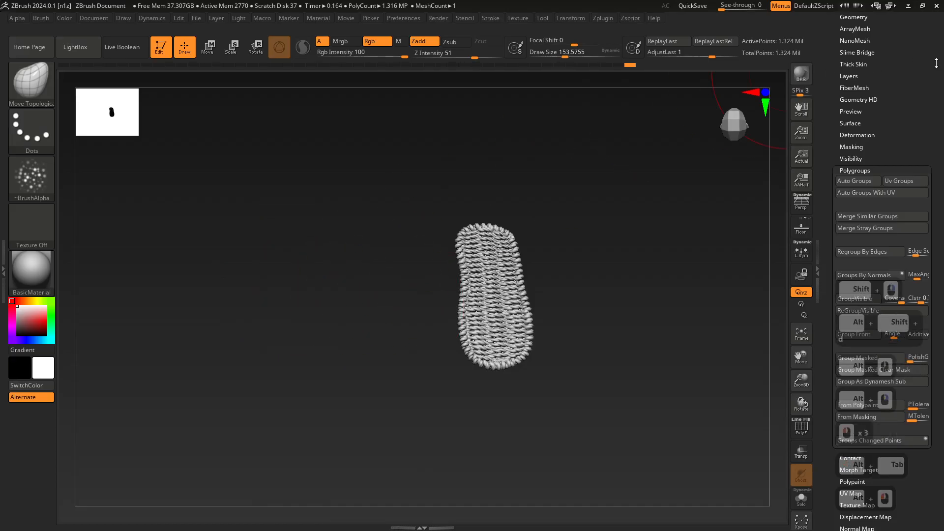
drag(936, 63, 938, 198)
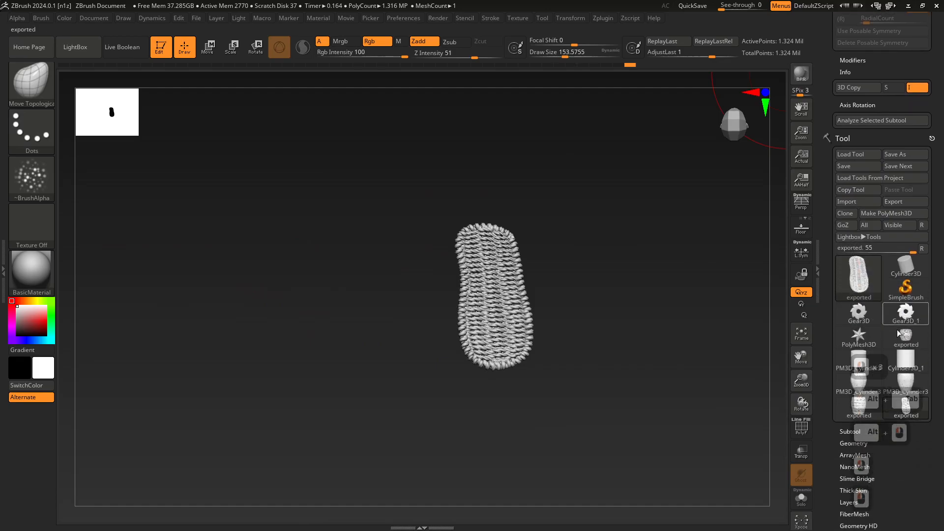
click(908, 320)
click(627, 14)
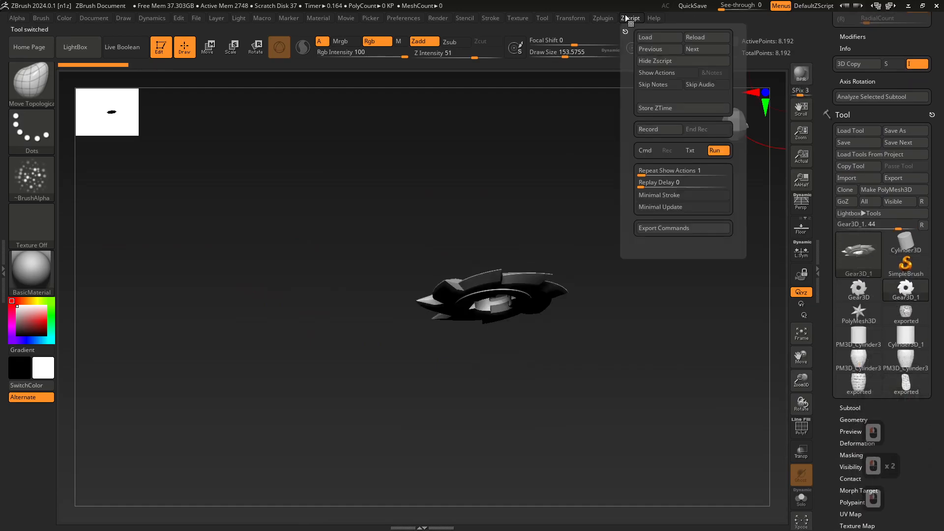
click(633, 194)
ctrl+right_drag(620, 241, 629, 315)
drag(943, 299, 942, 213)
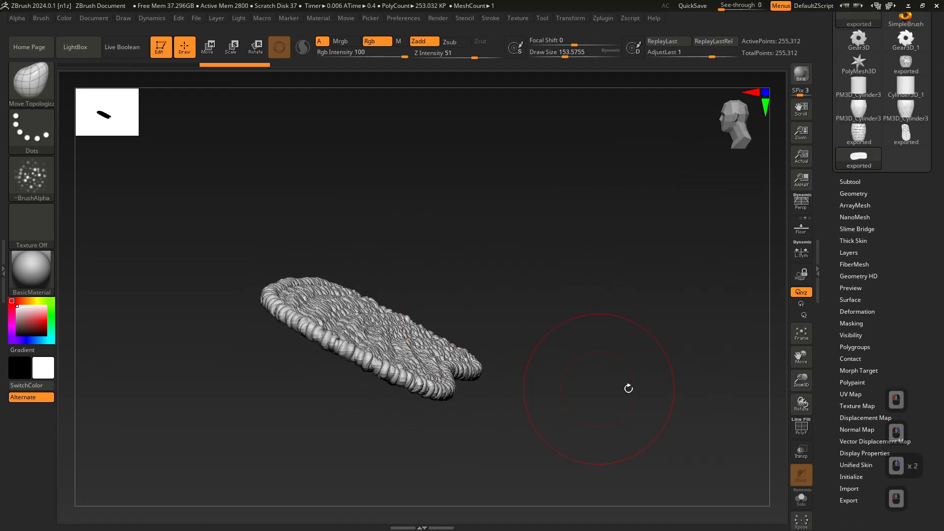
Step: Open the polygroup options and subdivide the imported sole mesh once
click(856, 347)
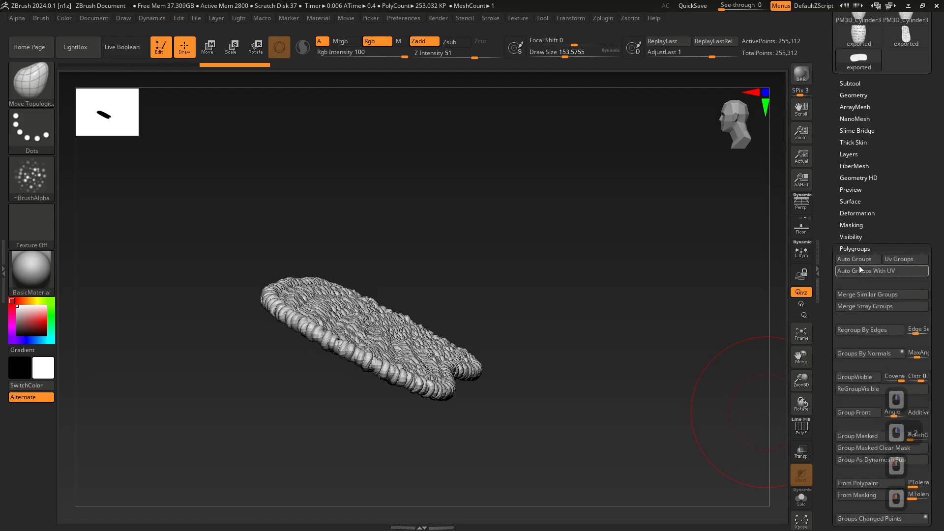
mouse_move(566, 278)
right_down()
mouse_move(415, 303)
mouse_move(443, 350)
mouse_move(424, 373)
mouse_move(409, 368)
mouse_move(440, 332)
mouse_move(466, 324)
mouse_move(485, 334)
mouse_move(478, 326)
mouse_move(431, 336)
right_up()
key(ctrl+d)
Step: Subdivide the sole mesh once more and nudge strands beside the edge wrap at the rounded end with the Move Topological brush
key(w)
right_drag(480, 413, 477, 414)
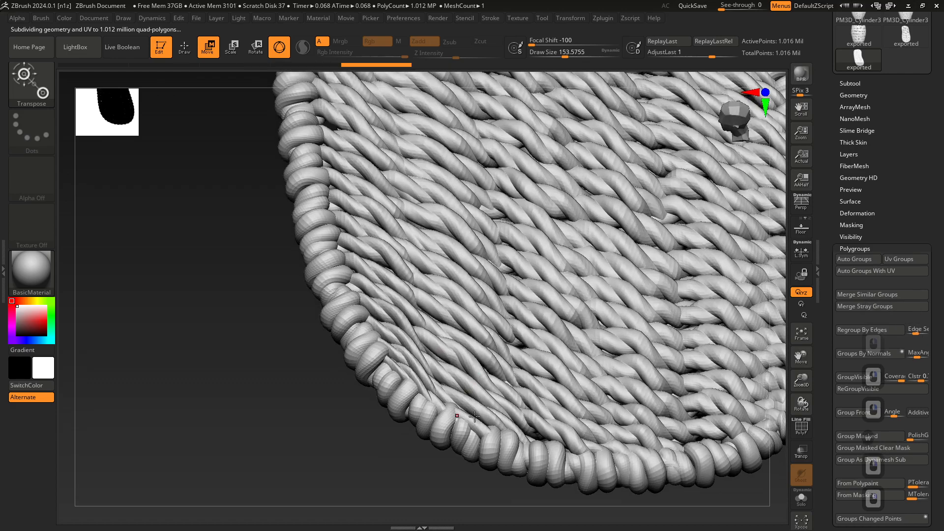
key(q)
key(b)
key(m)
key(t)
drag(469, 417, 457, 422)
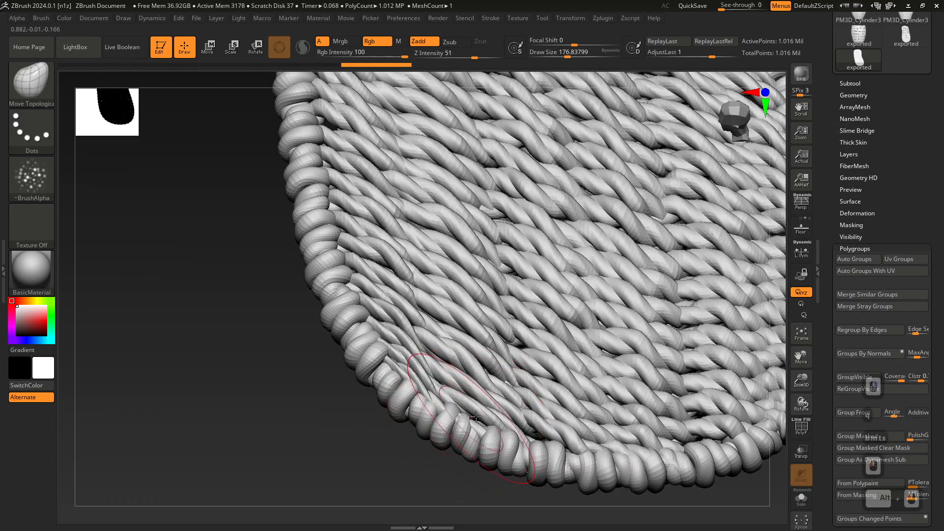
right_drag(458, 422, 471, 430)
drag(490, 422, 493, 419)
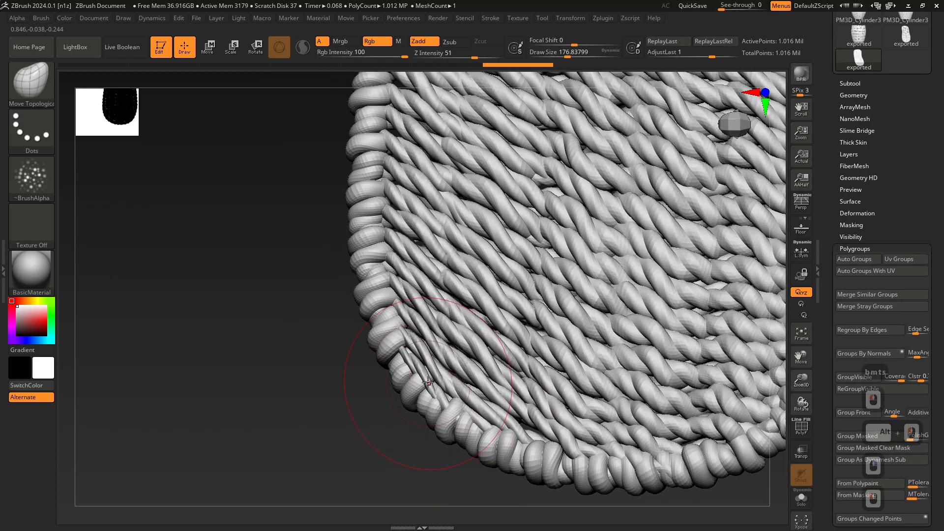
Step: Try pulling the thin strands at the rounded end outward toward the edge wrap, and undo the moves
drag(434, 382, 404, 362)
key(ctrl+z)
key(ctrl+z)
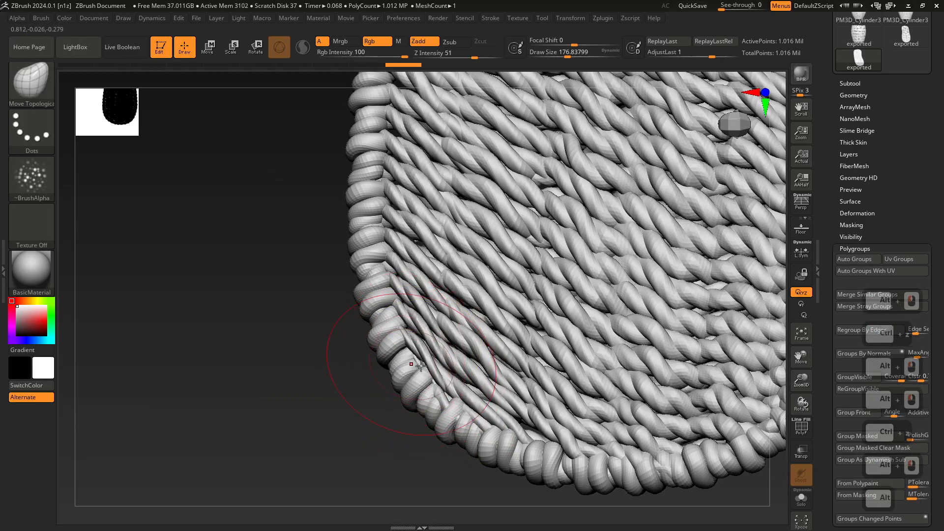
Step: Reposition the edge-wrap coils and neighbouring strands around the rounded corner with the Move Topological brush
drag(523, 426, 524, 426)
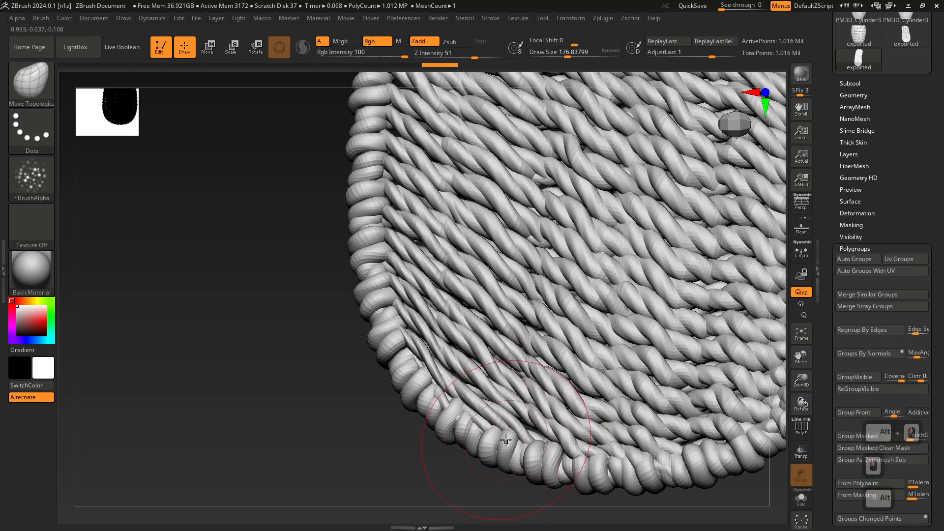
key(s)
alt+drag(482, 448, 424, 401)
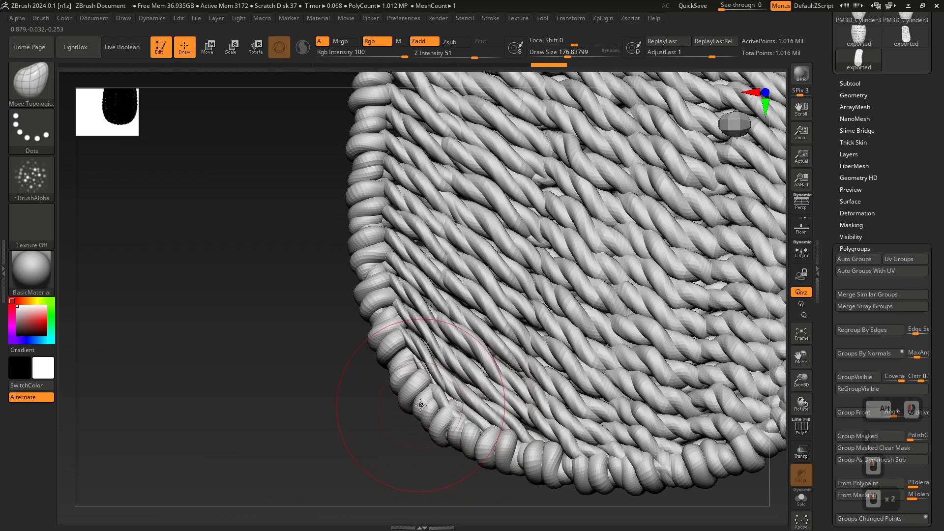
Step: Inflate the thin strands next to the edge wrap at the rounded end, undoing unwanted strokes
key(b)
key(i)
key(n)
mouse_move(457, 368)
mouse_down()
mouse_move(476, 400)
mouse_move(516, 378)
mouse_move(438, 351)
mouse_move(426, 327)
mouse_up()
key(ctrl+z)
mouse_move(425, 320)
mouse_down()
mouse_move(432, 300)
mouse_move(440, 330)
mouse_up()
drag(424, 231, 445, 300)
drag(510, 306, 541, 256)
key(ctrl+z)
Step: Inflate strands along the rest of the woven surface with a draw size of about 167
mouse_move(579, 273)
alt+right_down()
mouse_move(548, 266)
mouse_move(555, 243)
mouse_move(540, 401)
alt+right_up()
drag(480, 243, 533, 128)
key(ctrl+z)
key(s)
drag(541, 183, 529, 185)
drag(487, 316, 490, 347)
drag(563, 130, 611, 417)
mouse_move(591, 319)
alt+right_down()
mouse_move(581, 229)
mouse_move(571, 263)
mouse_move(586, 321)
alt+right_up()
Step: Switch to the DamStandard brush with Z Intensity 21 and start carving grooves across the weave, undoing the last stroke
key(b)
key(d)
key(s)
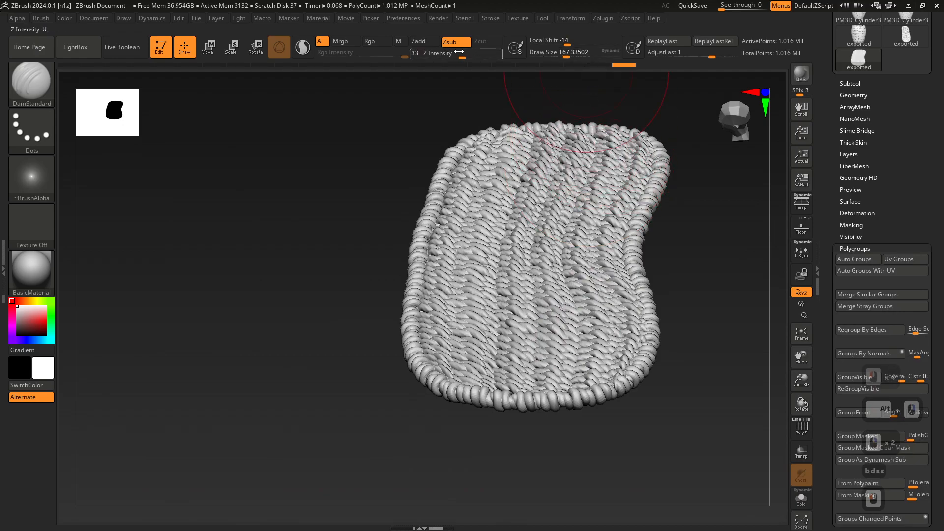
drag(456, 51, 447, 51)
drag(591, 166, 567, 244)
mouse_move(583, 197)
mouse_down()
mouse_move(569, 250)
mouse_move(576, 364)
mouse_move(565, 238)
mouse_move(630, 226)
mouse_up()
key(ctrl+z)
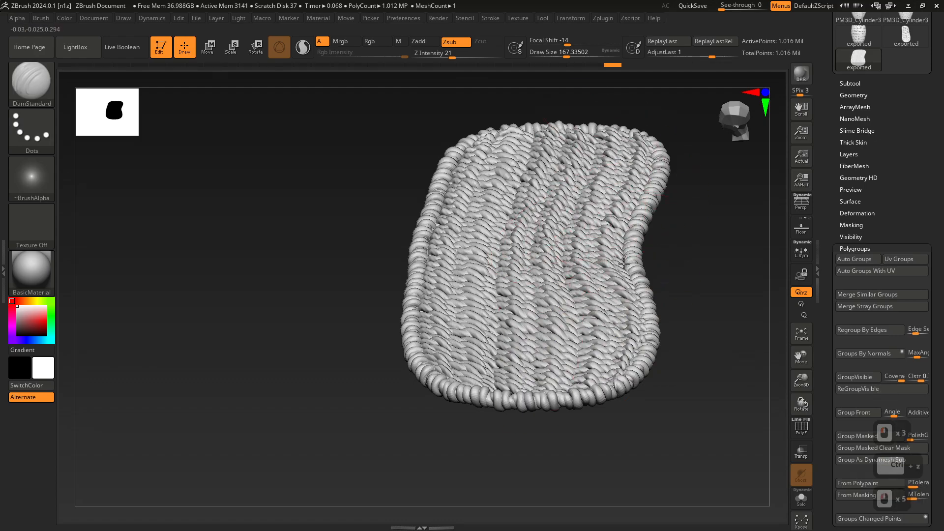
Step: Carve lengthwise grooves between the rope rows along the whole woven sole with the DamStandard brush
drag(648, 163, 626, 202)
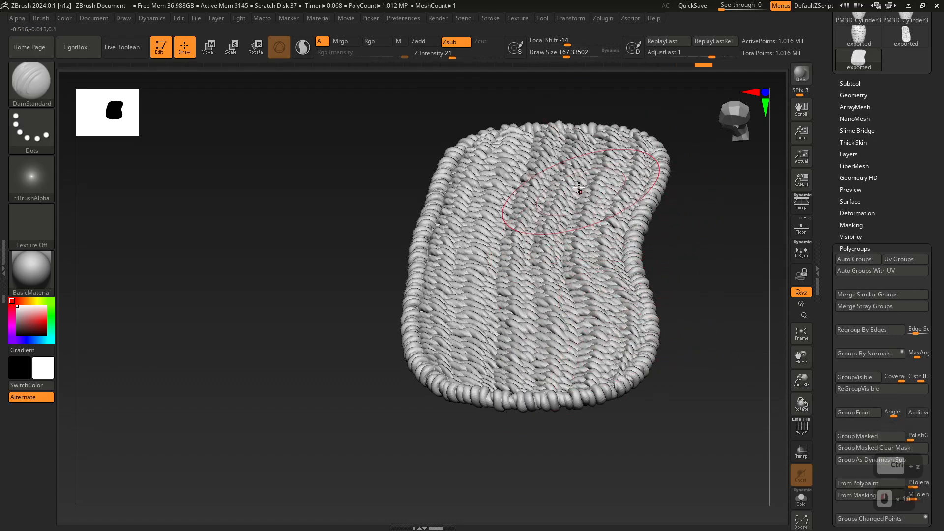
drag(575, 150, 551, 207)
mouse_move(540, 142)
mouse_down()
mouse_move(499, 244)
mouse_move(505, 256)
mouse_up()
drag(507, 263, 499, 327)
drag(499, 335, 497, 376)
mouse_move(427, 333)
mouse_down()
mouse_move(432, 250)
mouse_move(466, 154)
mouse_up()
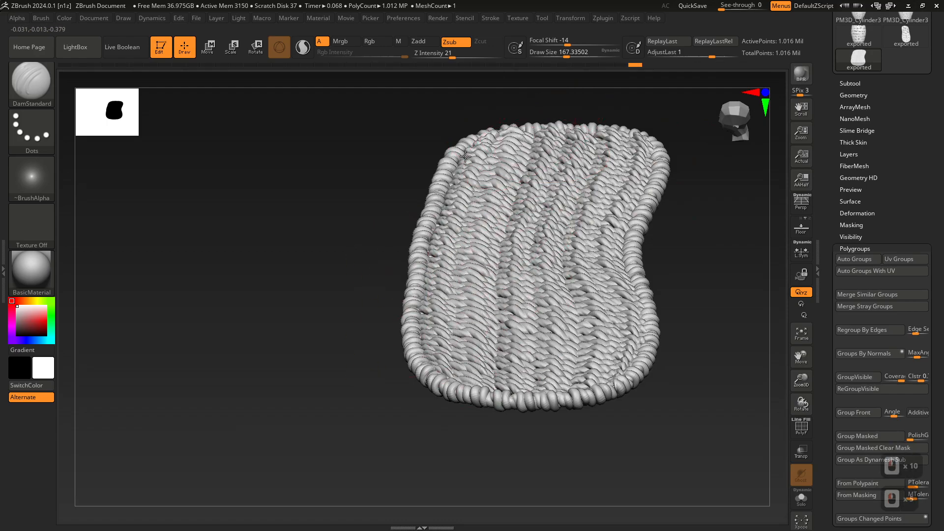
Step: Switch to the Standard brush and add raised volume to the strands near the inward-curving side of the sole
mouse_move(538, 270)
right_down()
mouse_move(546, 217)
mouse_move(548, 243)
right_up()
key(b)
key(s)
key(t)
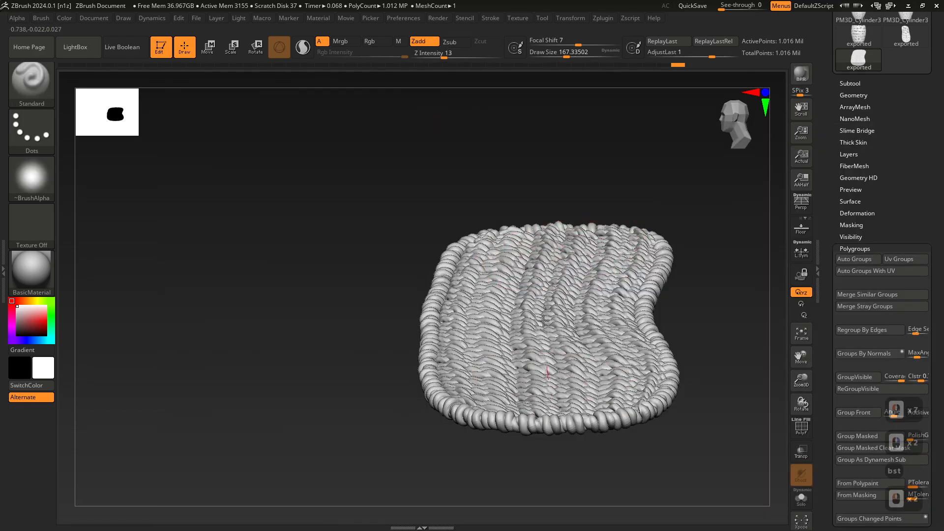
drag(616, 251, 617, 310)
Step: Reduce the Standard brush draw size to about 80 and build up uneven bumps across the woven rows
key(s)
key(s)
drag(639, 270, 623, 267)
mouse_move(632, 263)
mouse_down()
mouse_move(612, 295)
mouse_move(626, 264)
mouse_up()
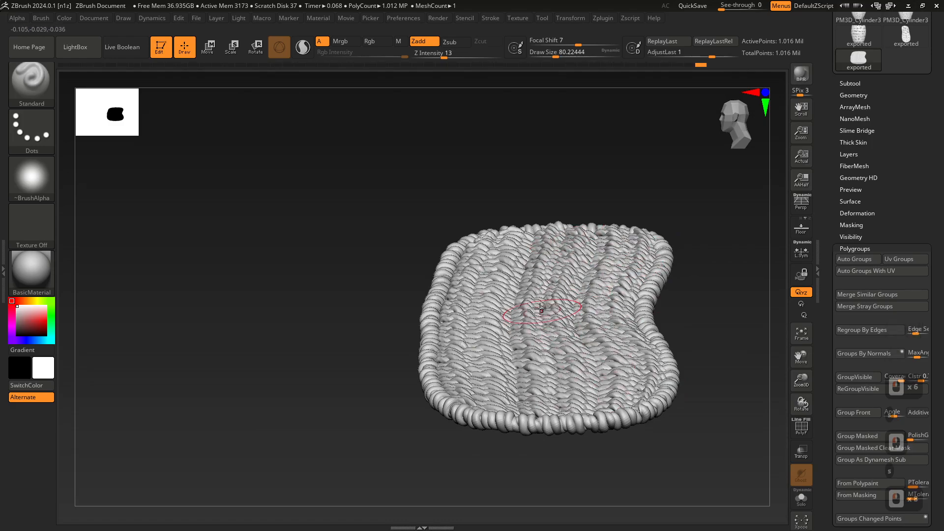
drag(556, 386, 511, 312)
drag(481, 384, 575, 327)
Step: Switch back to Move Topological at a draw size of about 108 and shift individual strands inside the weave to fix gaps
alt+right_drag(575, 327, 477, 389)
alt+right_drag(477, 388, 654, 363)
right_drag(654, 363, 596, 376)
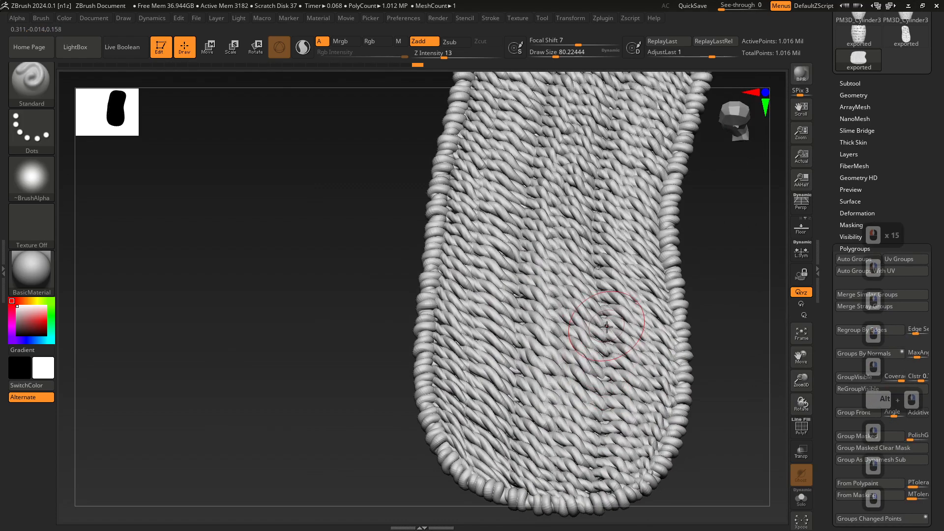
key(b)
key(m)
key(t)
mouse_move(546, 303)
alt+right_down()
mouse_move(611, 322)
mouse_move(516, 357)
alt+right_up()
key(s)
drag(516, 357, 504, 346)
key(ctrl+z)
alt+right_drag(493, 407, 511, 353)
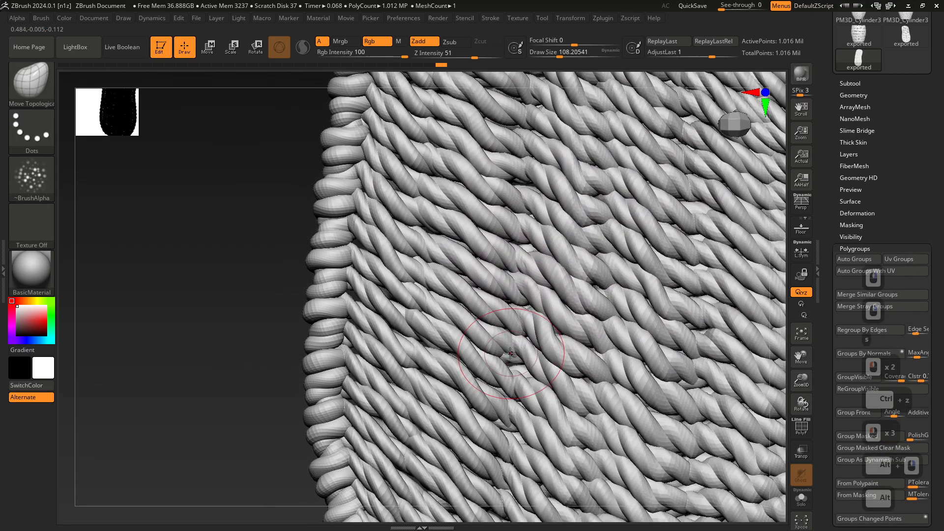
drag(511, 356, 518, 350)
Step: Nudge strand ends near the rounded end into place against the edge wrap with the Move Topological brush
alt+right_drag(498, 475, 532, 354)
drag(530, 357, 534, 355)
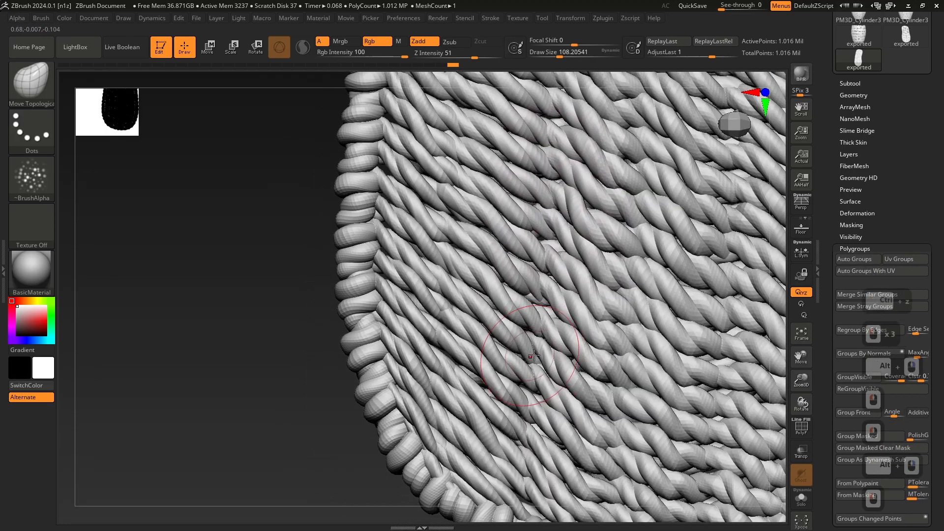
right_drag(525, 435, 590, 414)
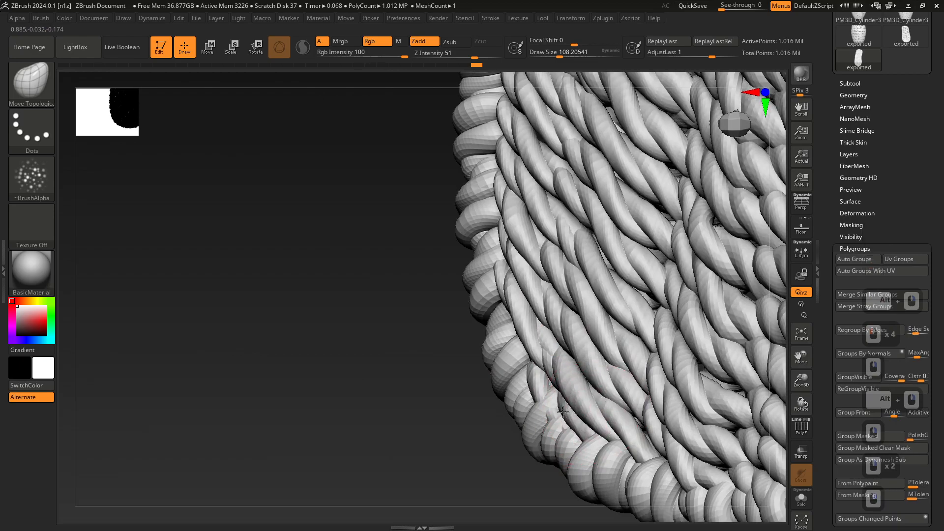
drag(565, 412, 562, 403)
right_drag(543, 401, 570, 339)
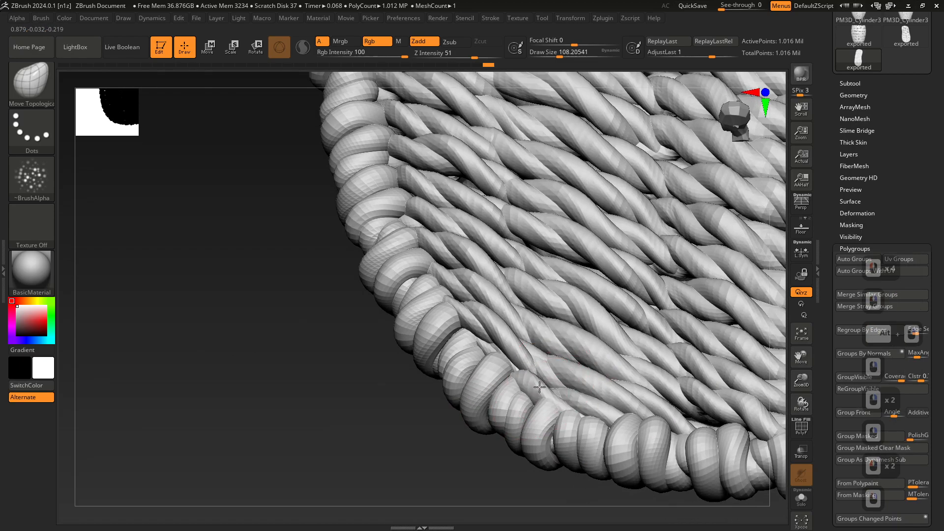
drag(547, 402, 546, 412)
Step: Enlarge the brush to about 128 and reshape the overlapping coils at the opposite corner of the edge wrap
alt+right_drag(582, 377, 485, 402)
alt+right_drag(413, 372, 476, 275)
right_drag(477, 275, 442, 351)
alt+right_drag(443, 352, 516, 367)
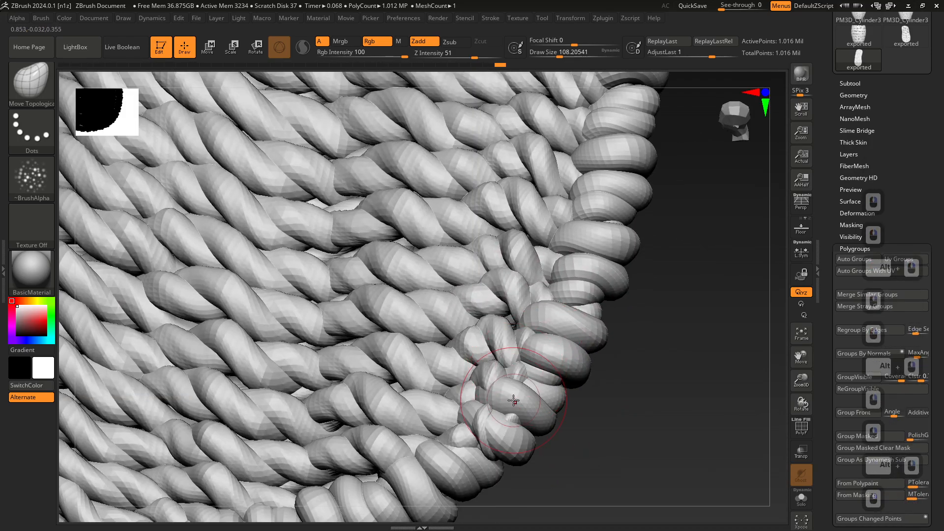
right_drag(513, 401, 494, 417)
key(s)
drag(494, 417, 497, 418)
mouse_move(492, 418)
alt+mouse_down()
mouse_move(499, 427)
mouse_move(514, 400)
mouse_move(493, 381)
alt+mouse_up()
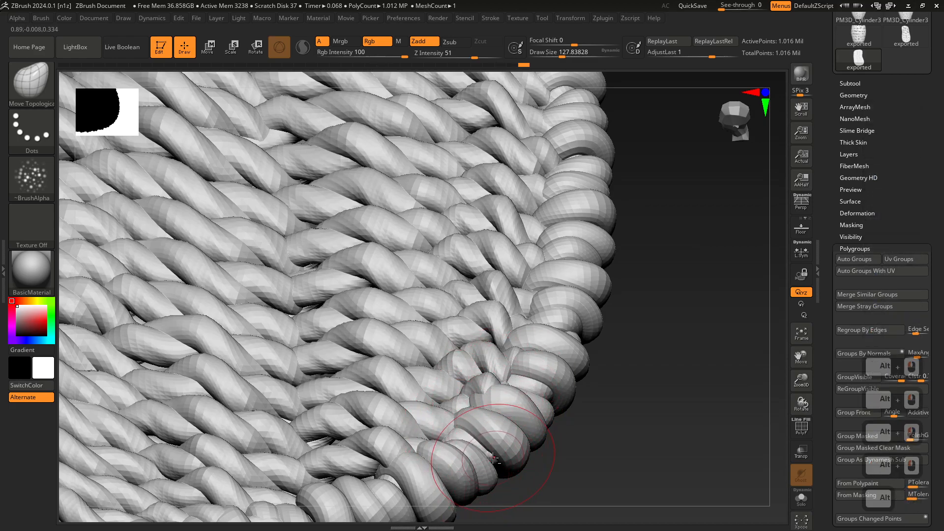
Step: Undo the last coil move, set the draw size to 112, and move the corner coil again
mouse_move(508, 455)
mouse_down()
mouse_move(489, 439)
mouse_move(503, 450)
mouse_up()
key(ctrl+z)
key(s)
key(s)
drag(503, 459, 499, 451)
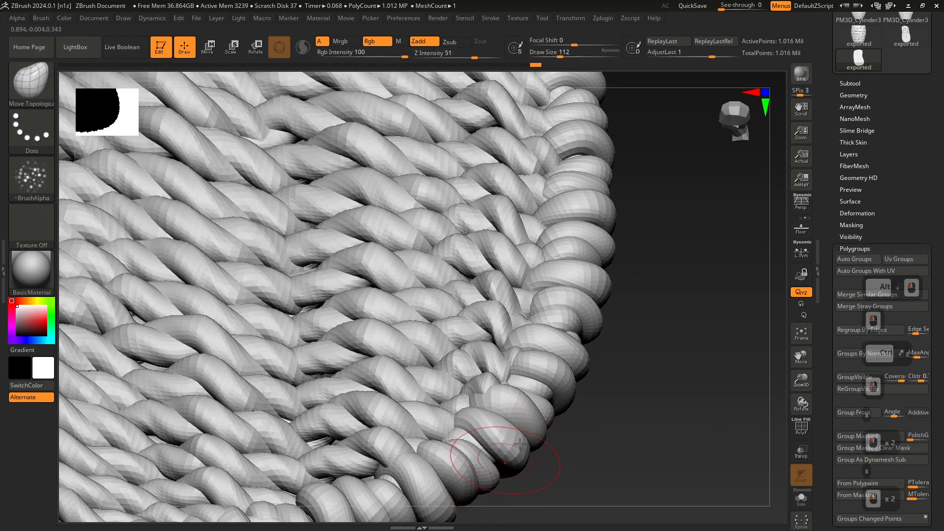
Step: Adjust the strand ends where the weave meets the side edge wrap, using draw sizes of about 94 and 132
alt+right_drag(520, 372, 511, 436)
mouse_move(501, 413)
alt+mouse_down()
mouse_move(489, 431)
mouse_move(477, 429)
alt+mouse_up()
key(z)
mouse_move(461, 432)
right_down()
mouse_move(464, 447)
mouse_move(459, 428)
right_up()
key(ctrl+z)
key(s)
drag(459, 428, 474, 407)
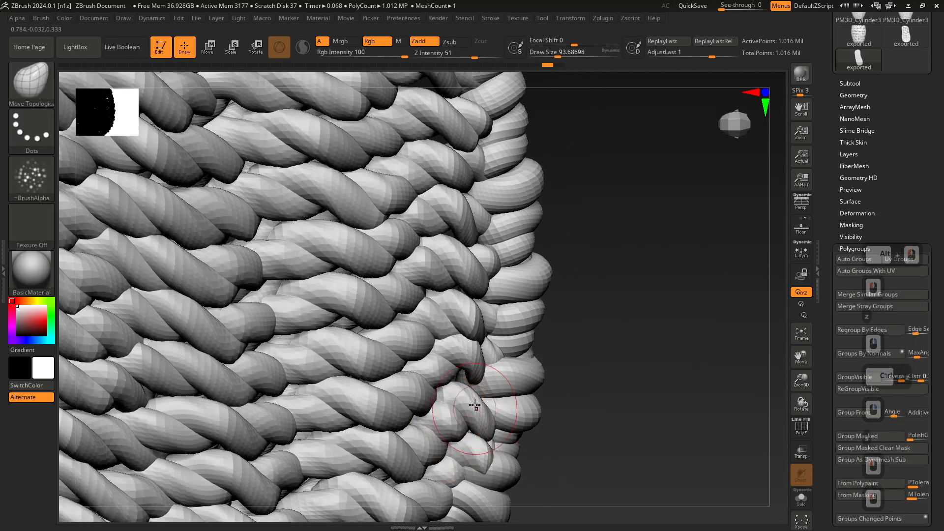
right_drag(475, 372, 476, 366)
right_drag(476, 367, 471, 360)
key(s)
mouse_move(470, 360)
mouse_down()
mouse_move(514, 343)
mouse_move(504, 390)
mouse_move(473, 386)
mouse_up()
Step: Examine the whole woven sole and its edge wrap from above, at an angle and from the side
mouse_move(473, 386)
ctrl+right_down()
mouse_move(467, 418)
mouse_move(531, 386)
ctrl+right_up()
alt+right_drag(357, 442, 447, 395)
alt+right_drag(351, 312, 290, 391)
right_drag(324, 442, 425, 383)
right_drag(426, 383, 337, 439)
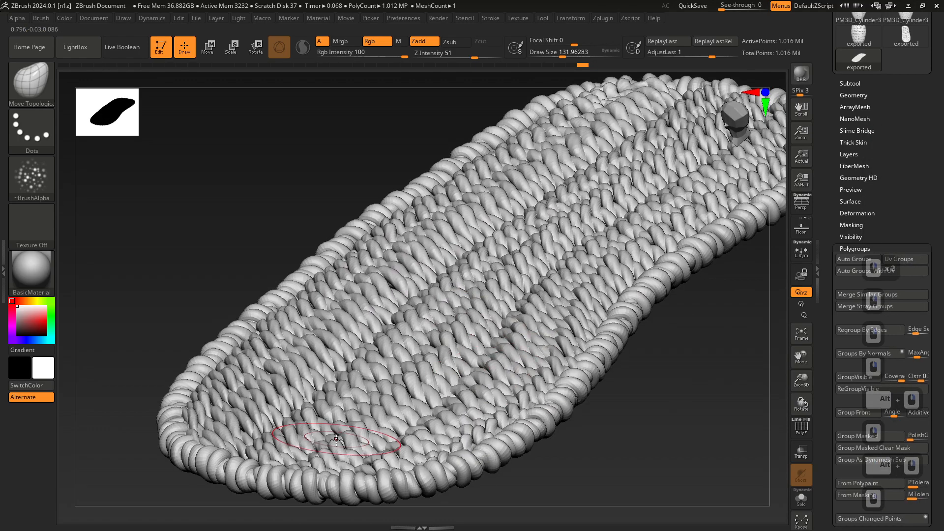
alt+right_drag(266, 396, 273, 326)
right_drag(273, 326, 110, 282)
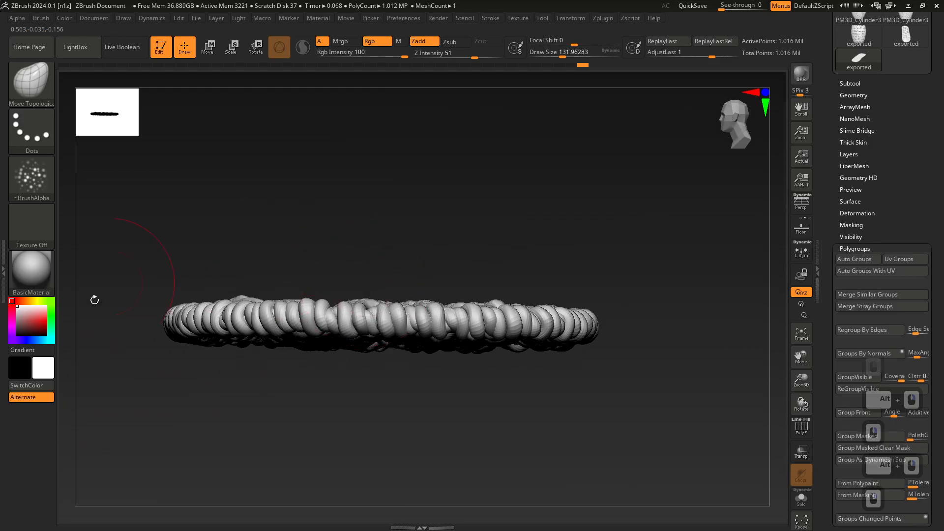
right_drag(195, 333, 543, 369)
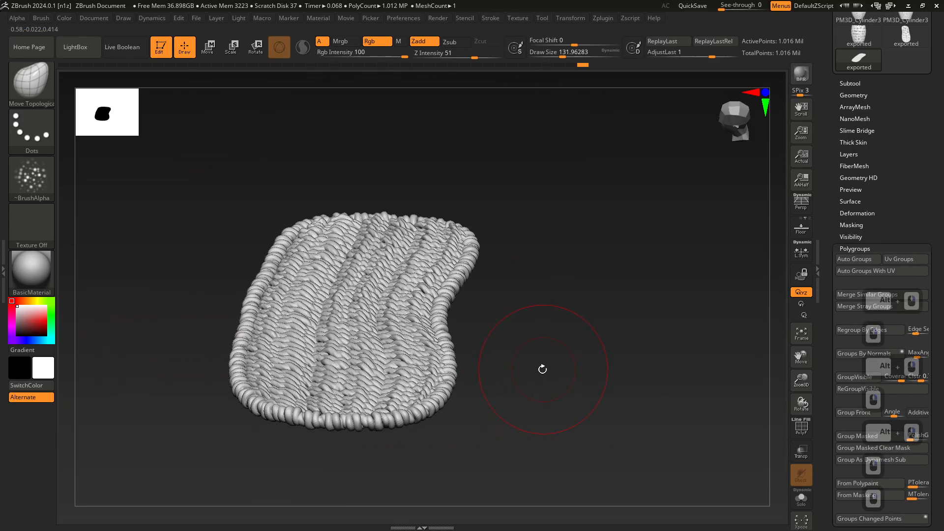